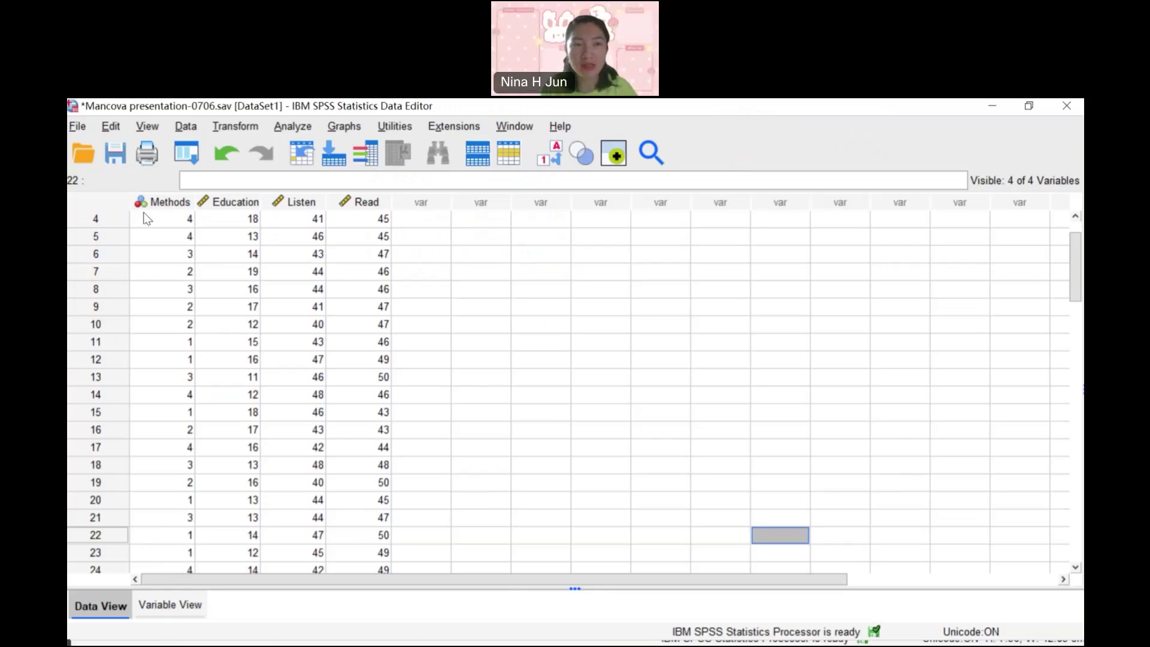
- Check the value labels defined for the Methods variable and leave them as they are
left_click(146, 606)
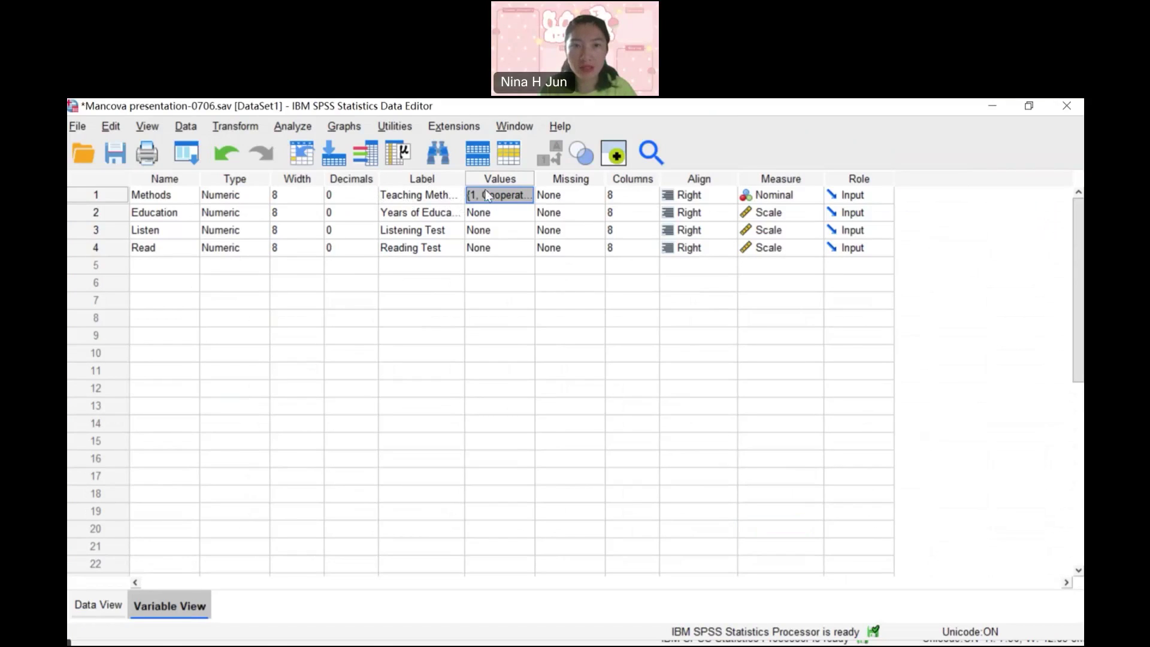
left_click(520, 198)
left_click(526, 196)
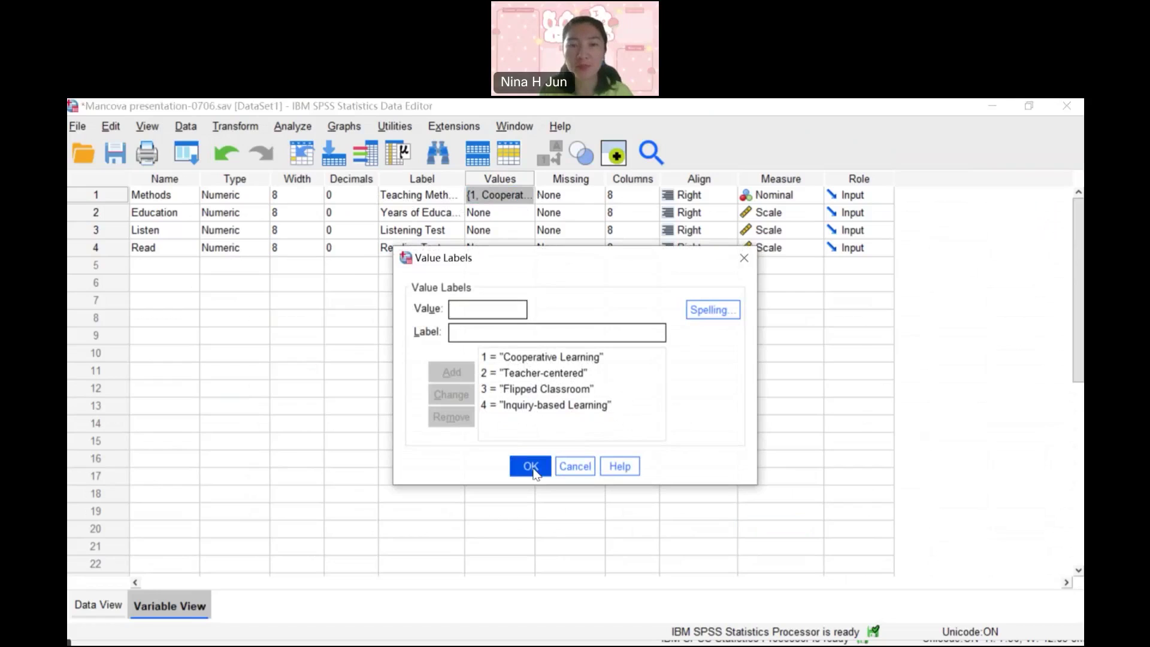
left_click(744, 259)
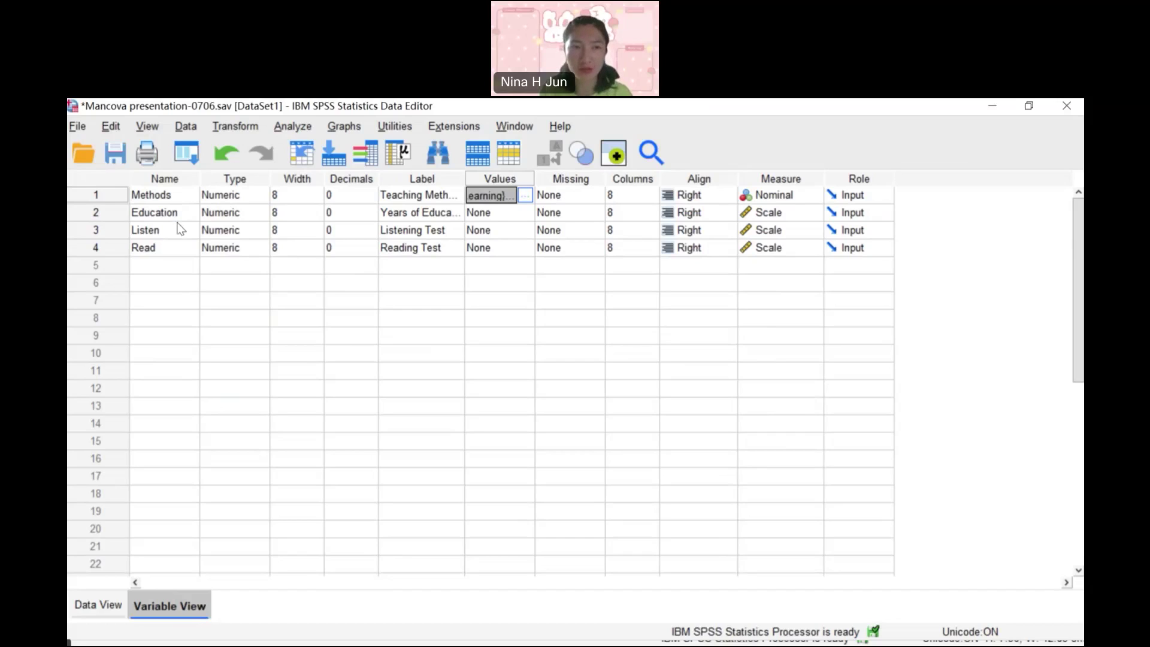
- Review the labels of the Education, Listen and Read variables against their data columns, then return to the data
left_click(94, 608)
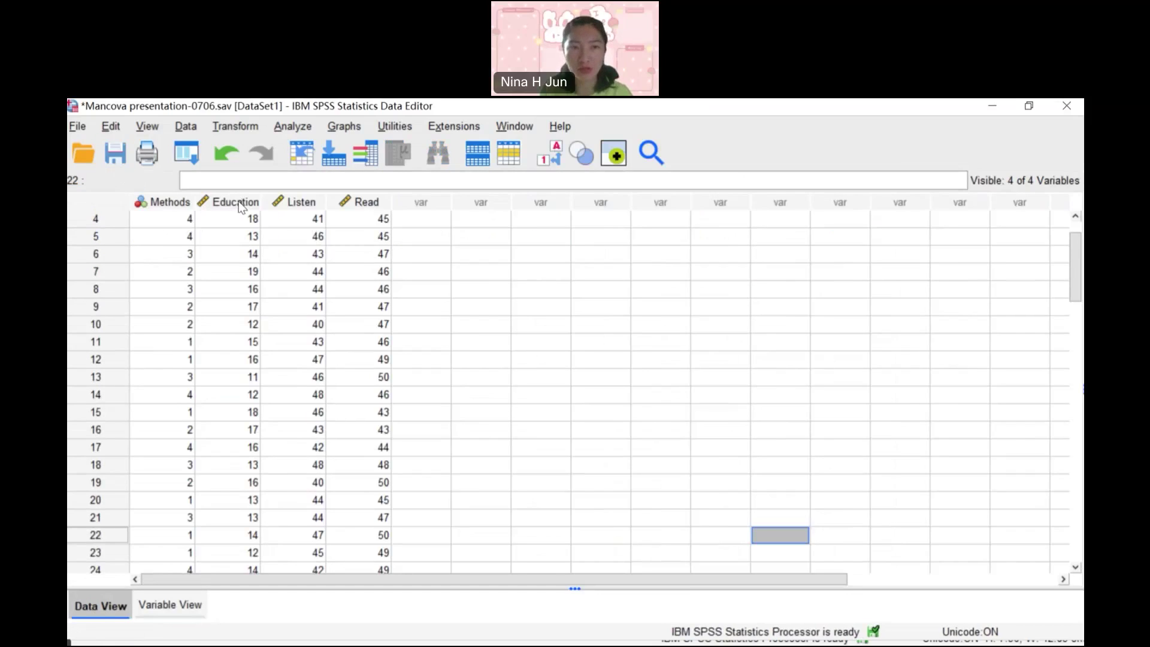
mouse_move(230, 206)
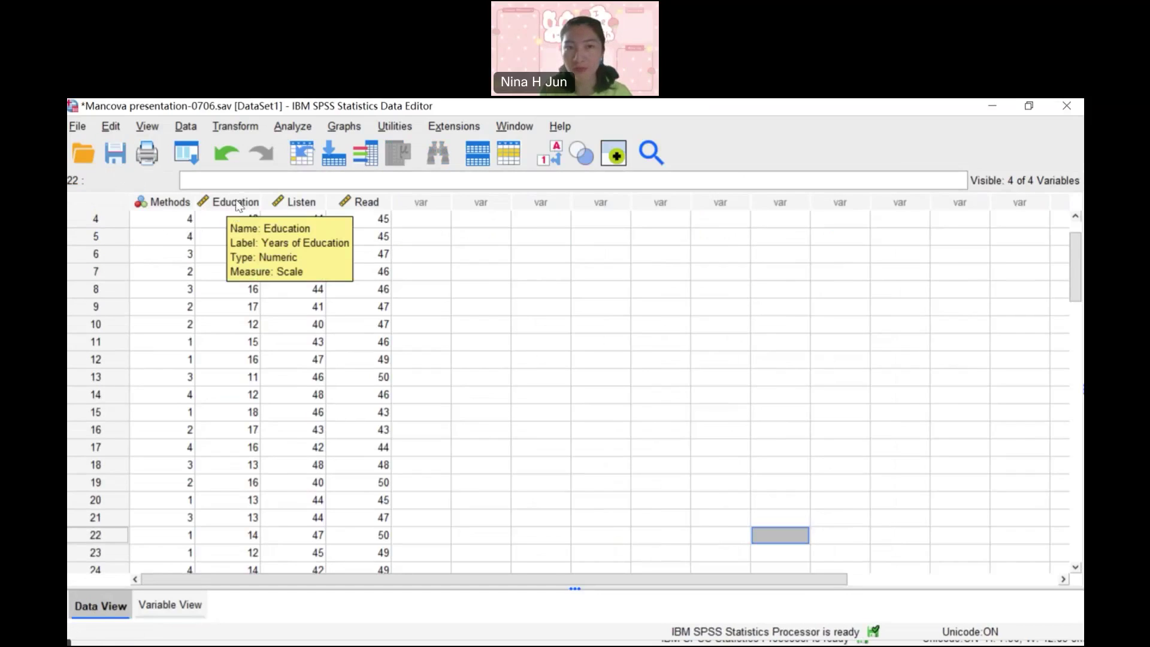
left_click(156, 602)
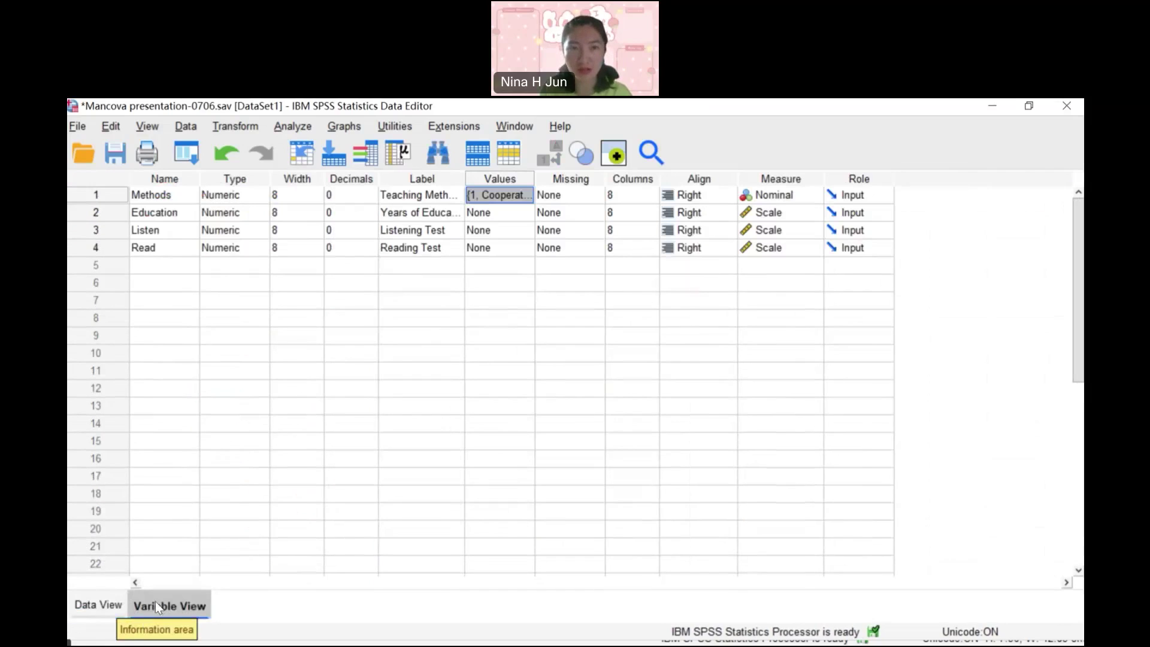
left_click(409, 212)
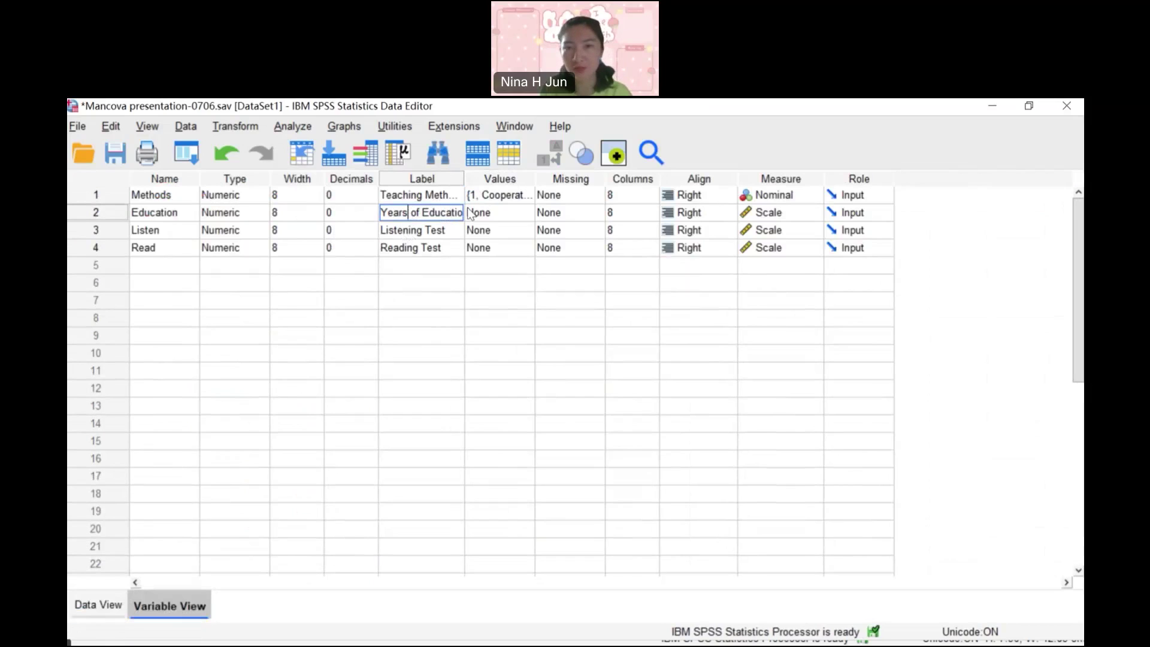
left_click(102, 605)
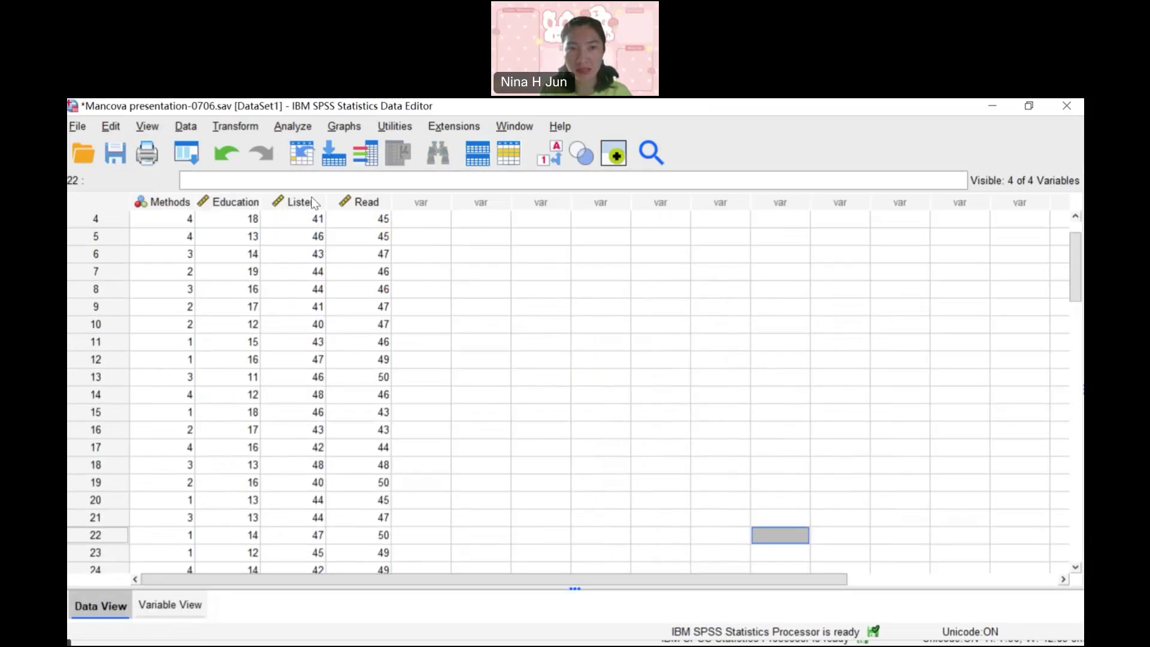
left_click(174, 606)
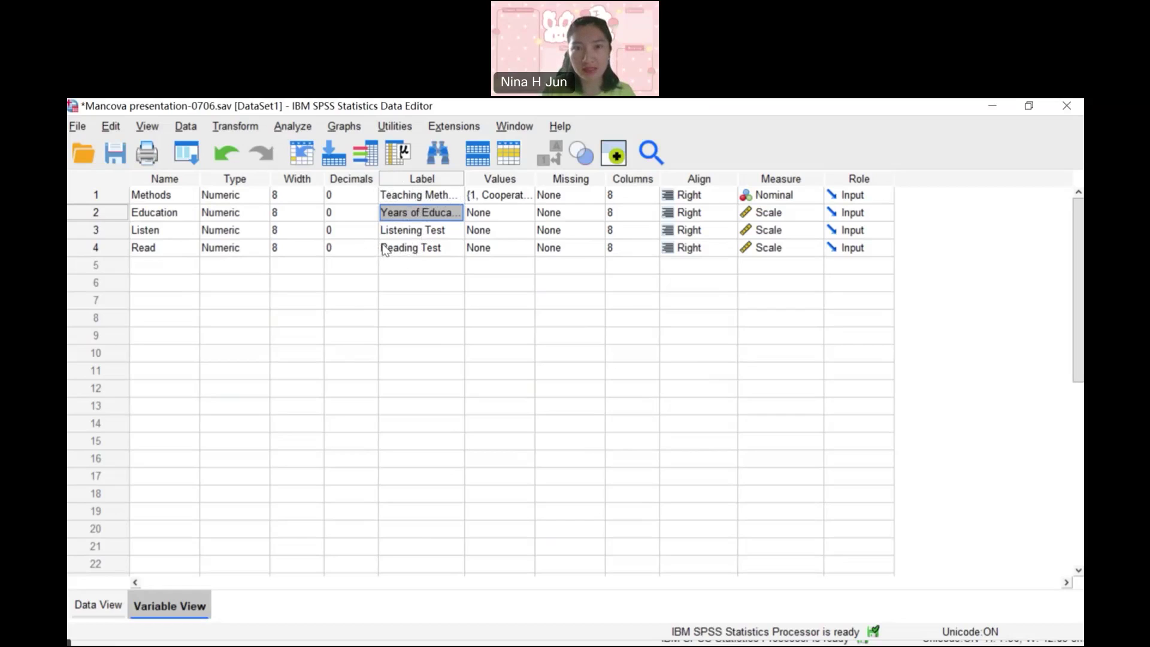
left_click(92, 606)
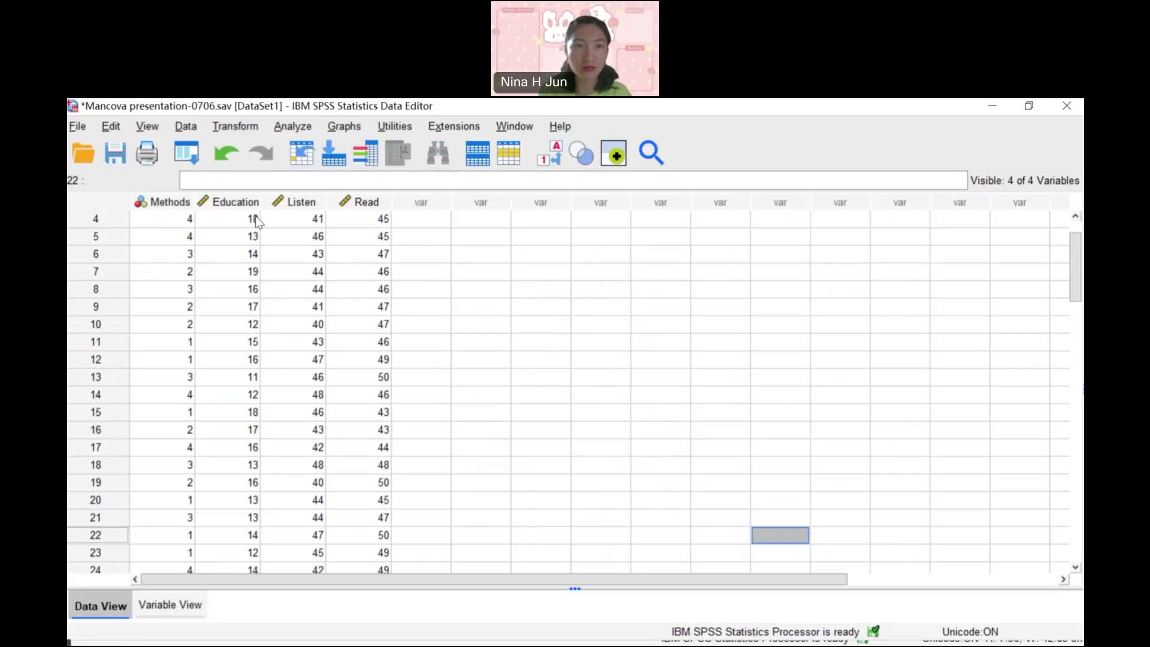
- Set up an Explore analysis with Years of Education, Listening Test and Reading Test as the dependent variables
left_click(294, 127)
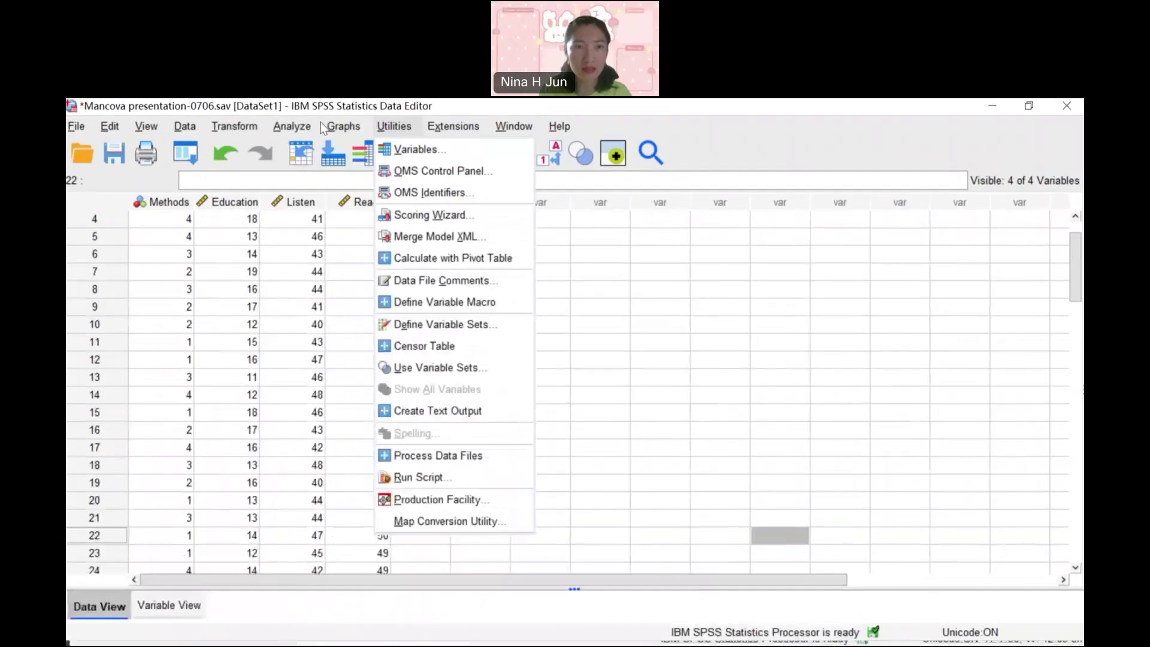
mouse_move(281, 137)
mouse_move(314, 177)
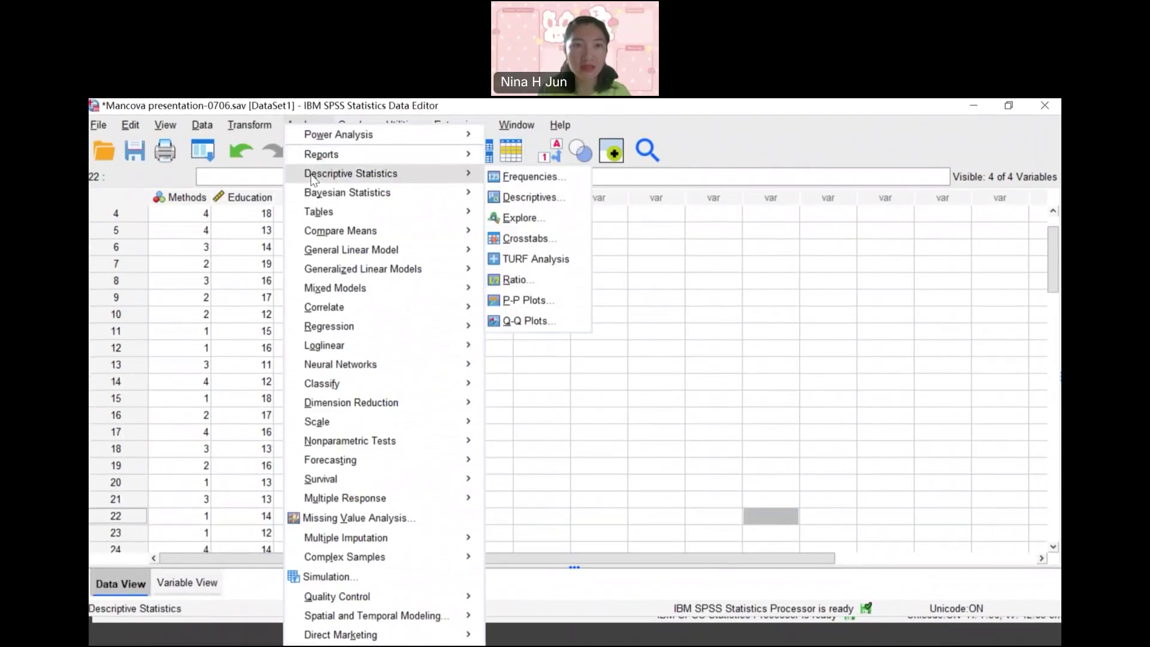
left_click(519, 218)
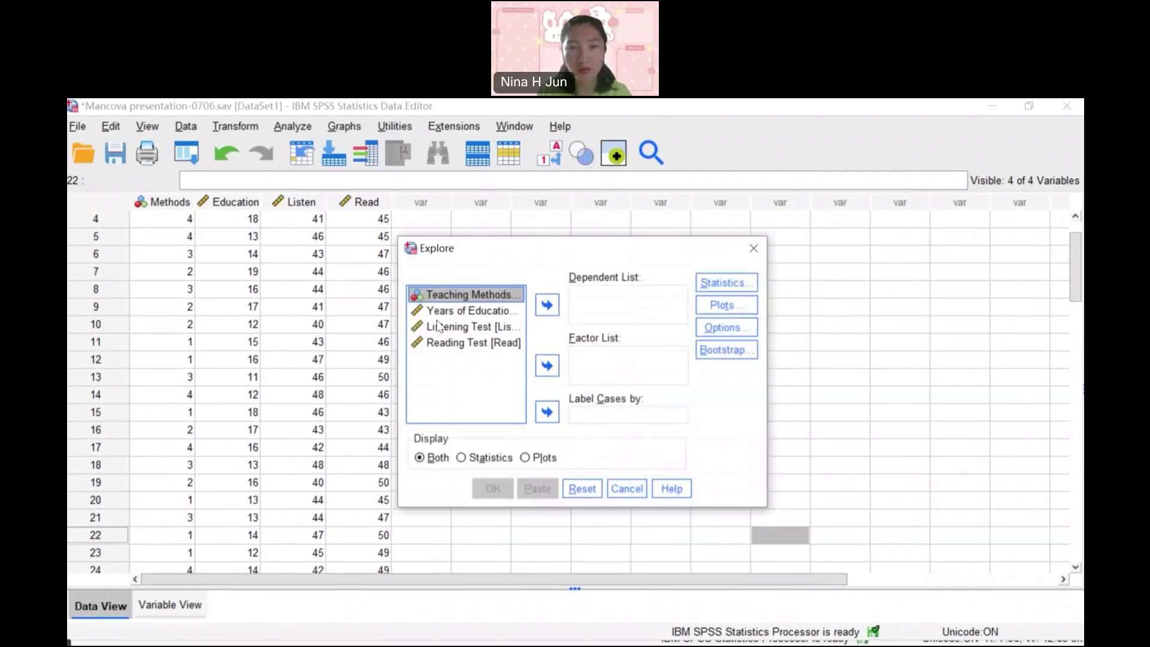
left_click(444, 314)
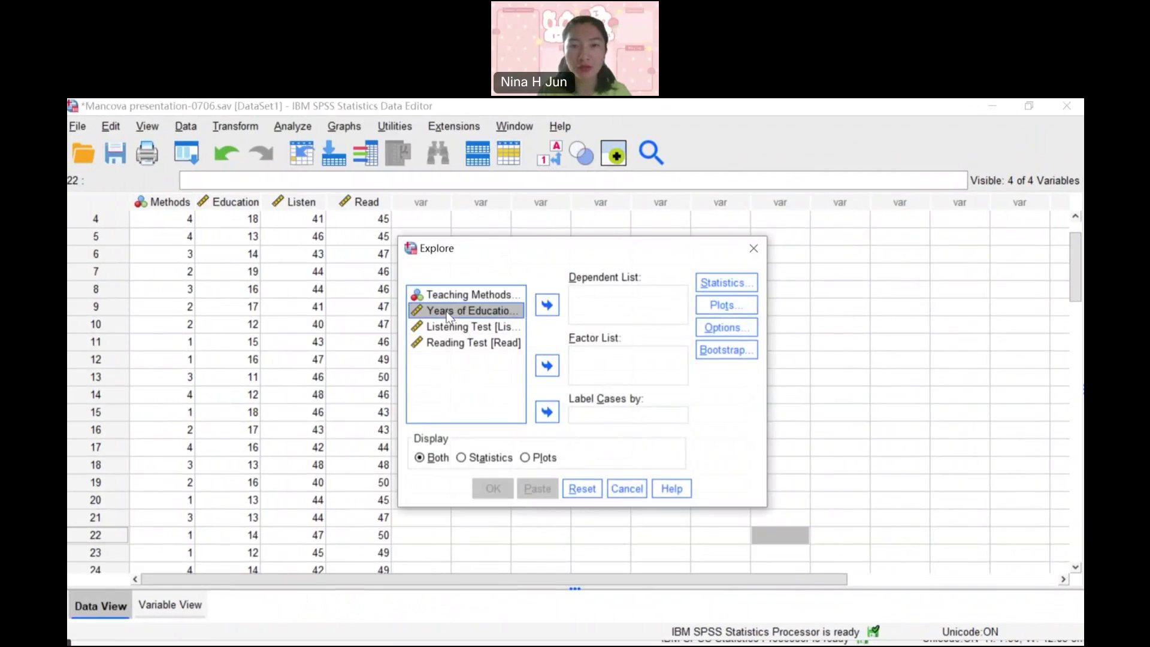
left_click(546, 306)
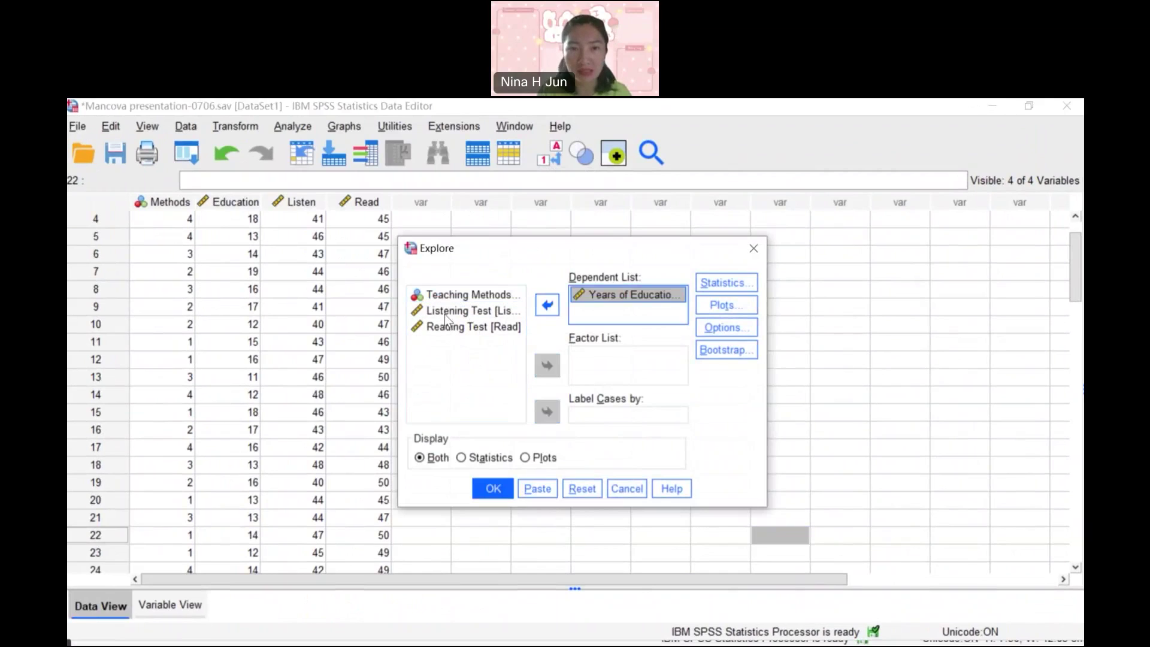
left_click(558, 306)
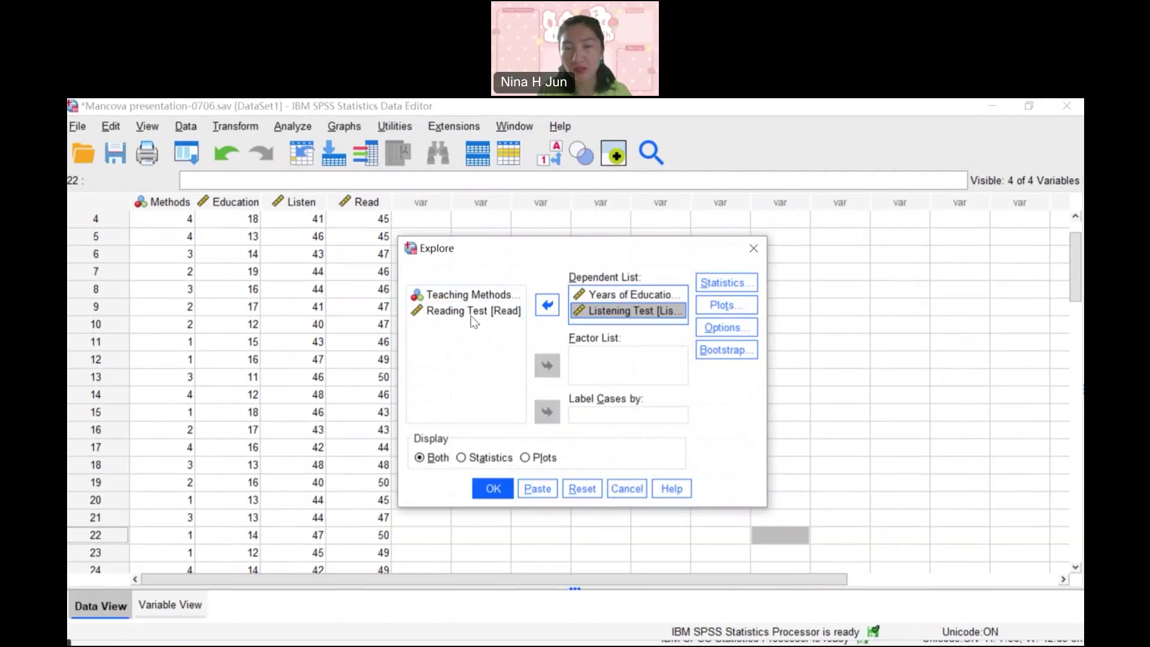
left_click(477, 310)
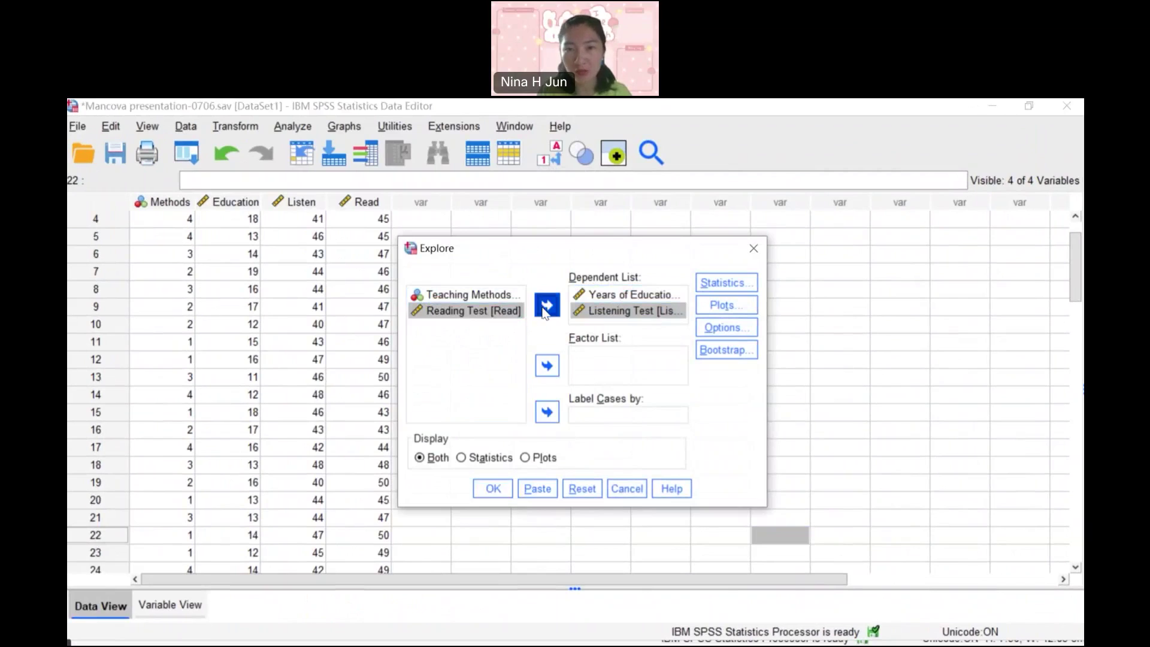
left_click(546, 308)
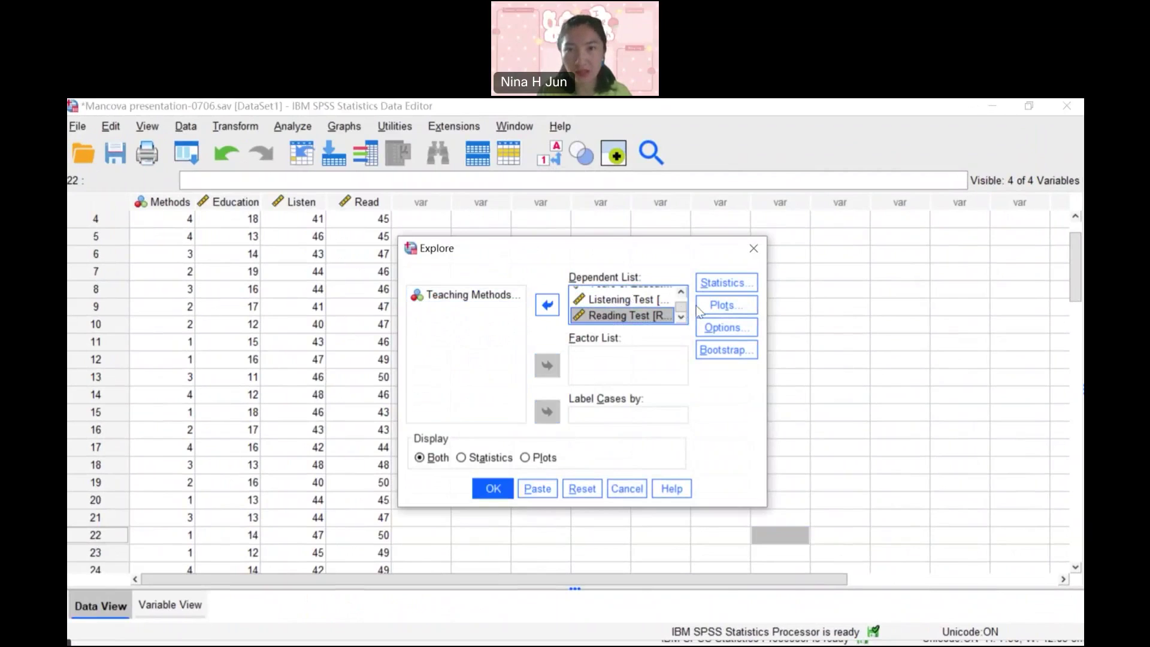
- Add outliers to the descriptives in the Explore statistics
left_click(722, 283)
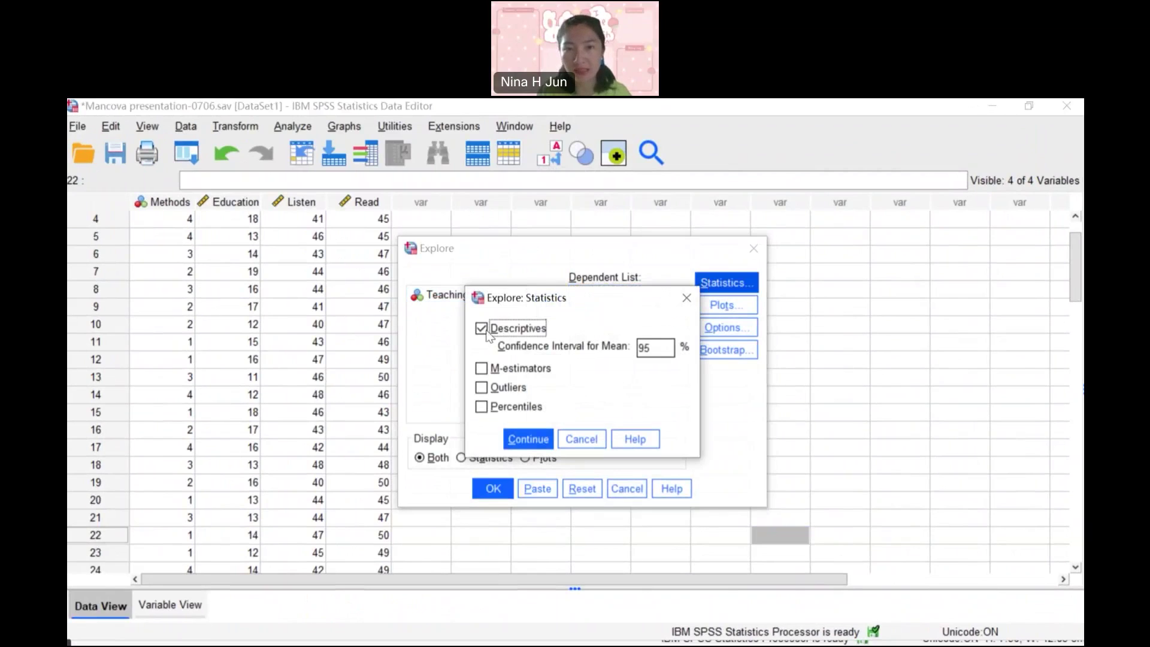
left_click(482, 388)
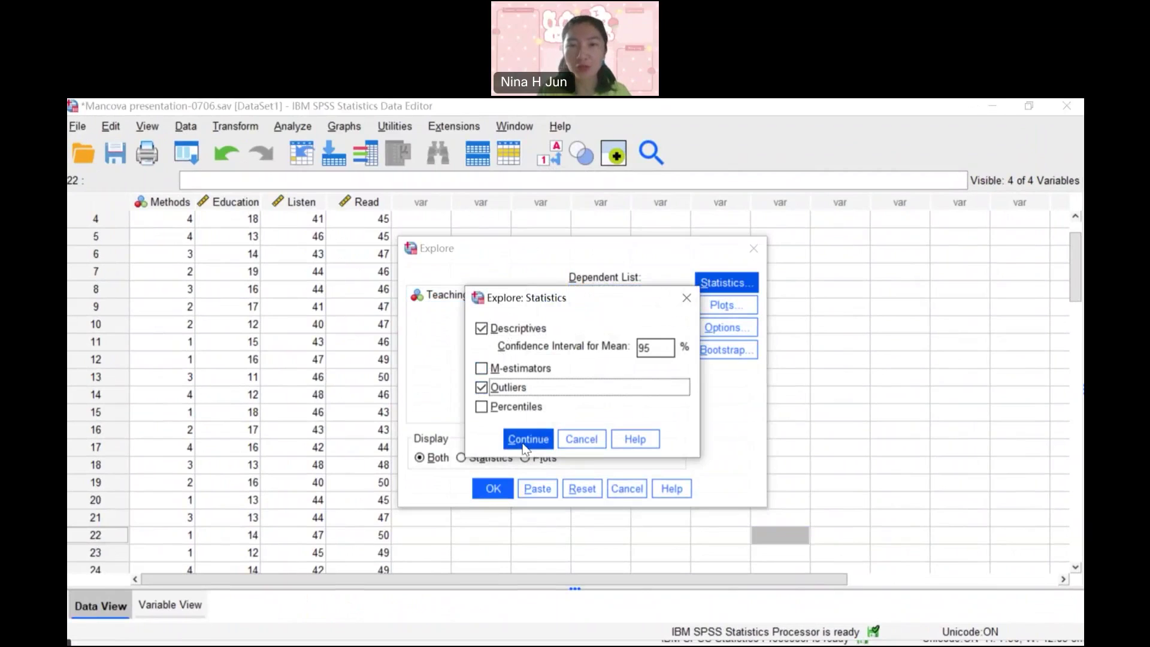
left_click(527, 440)
- Add histograms and normality plots with tests to the Explore plots and run the analysis
left_click(731, 310)
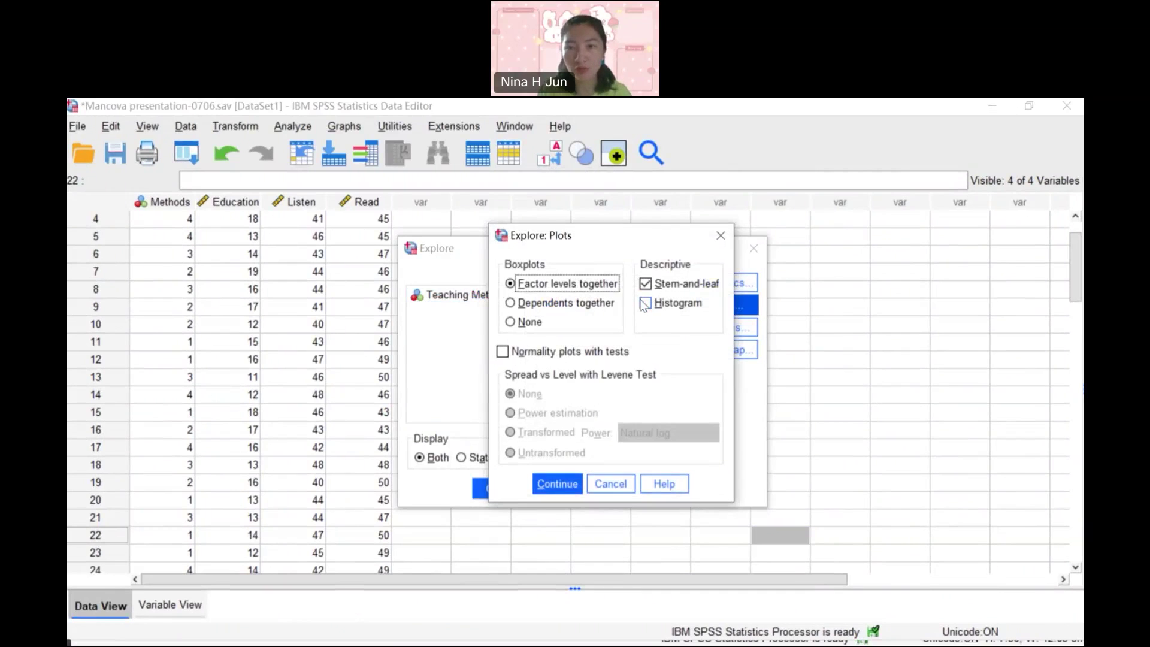
left_click(645, 304)
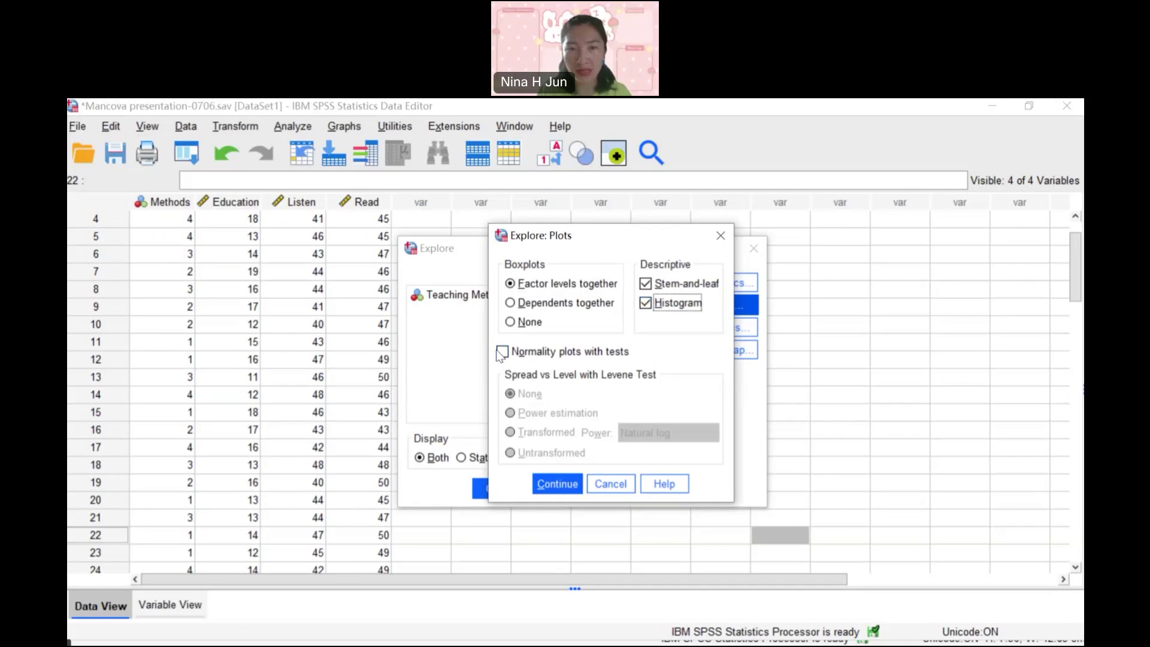
left_click(528, 355)
left_click(556, 485)
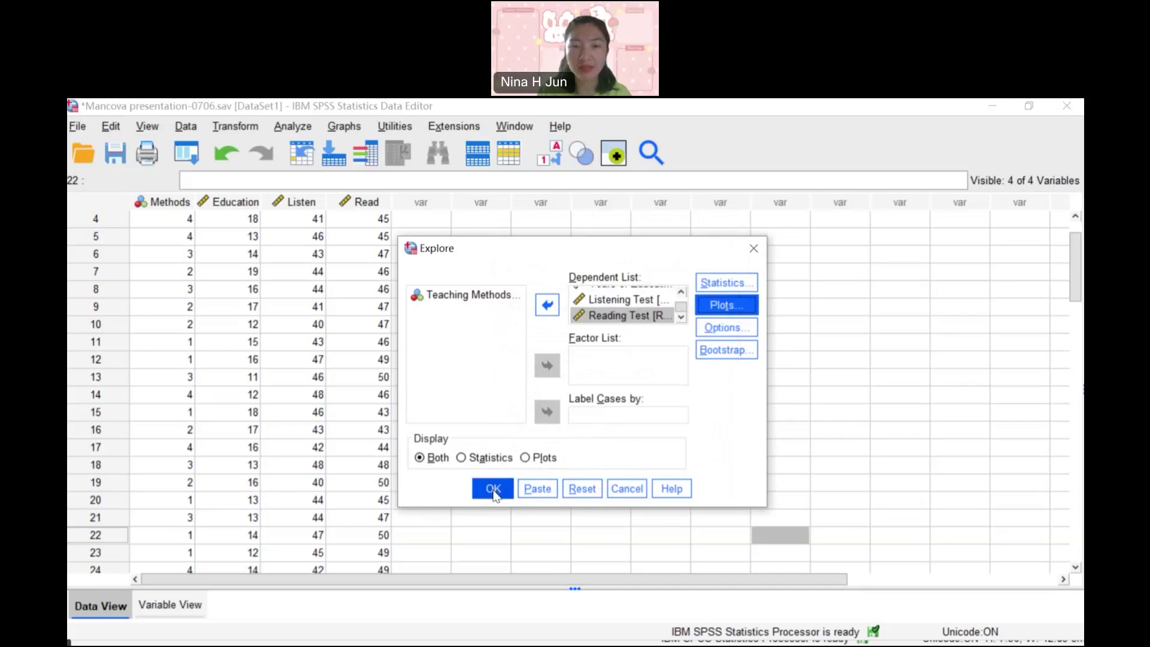
left_click(493, 490)
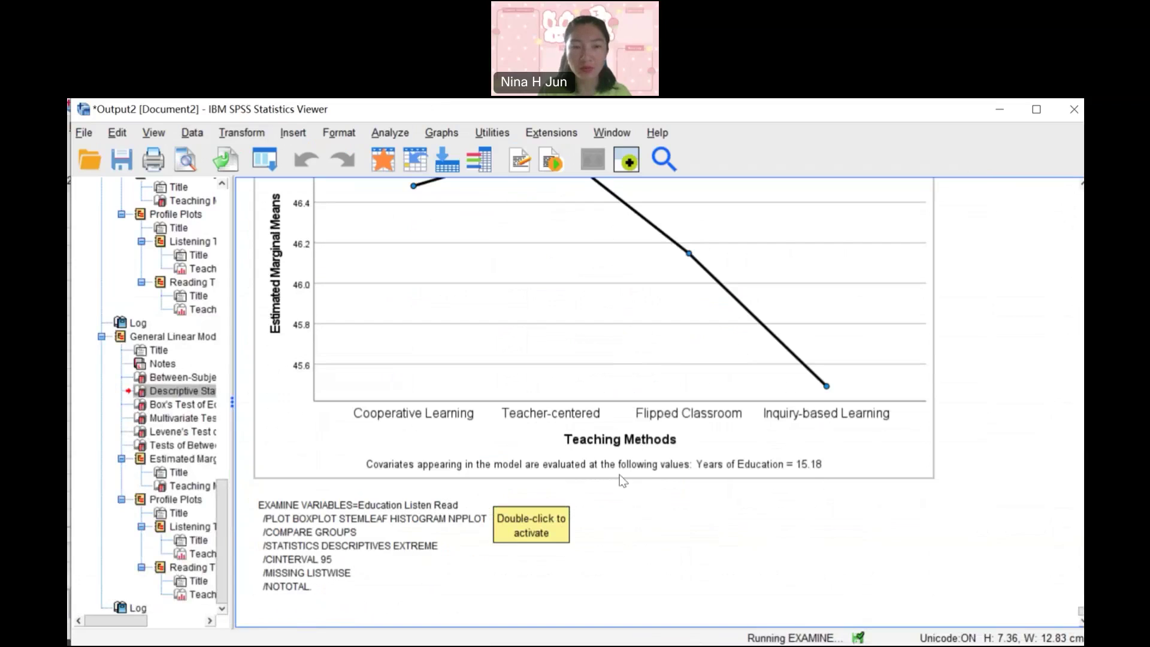
- Examine the Case Processing Summary and the Descriptives table in the Explore output
scroll(628, 514, "up", 3)
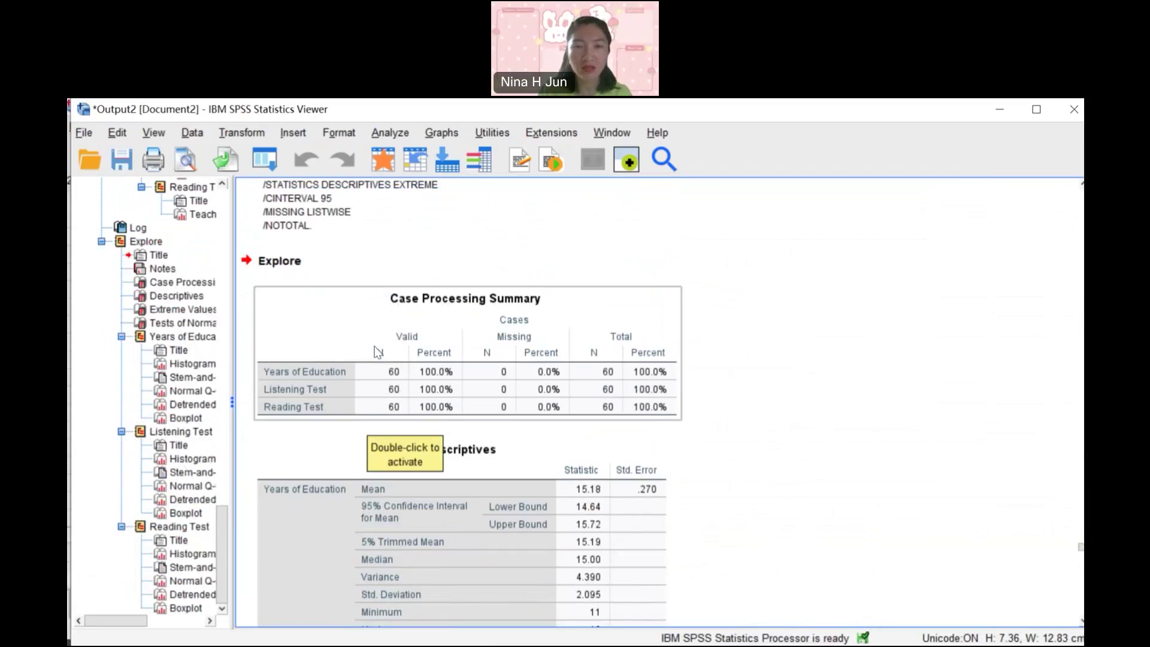
scroll(376, 352, "down", 3)
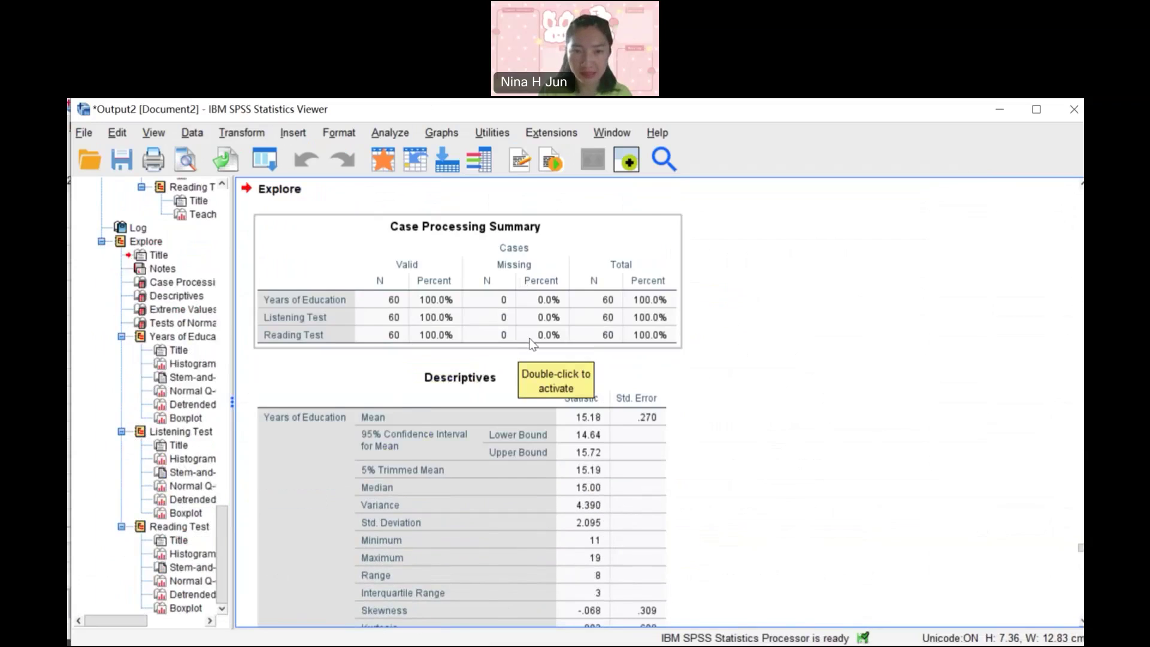
scroll(531, 342, "down", 3)
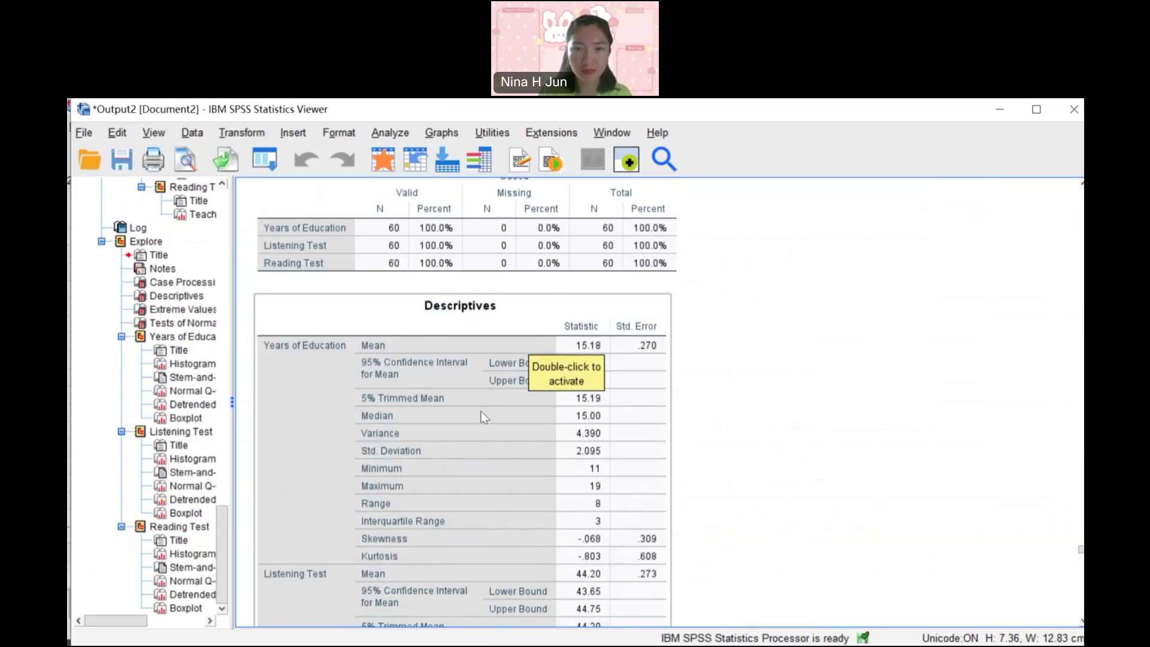
scroll(483, 417, "down", 6)
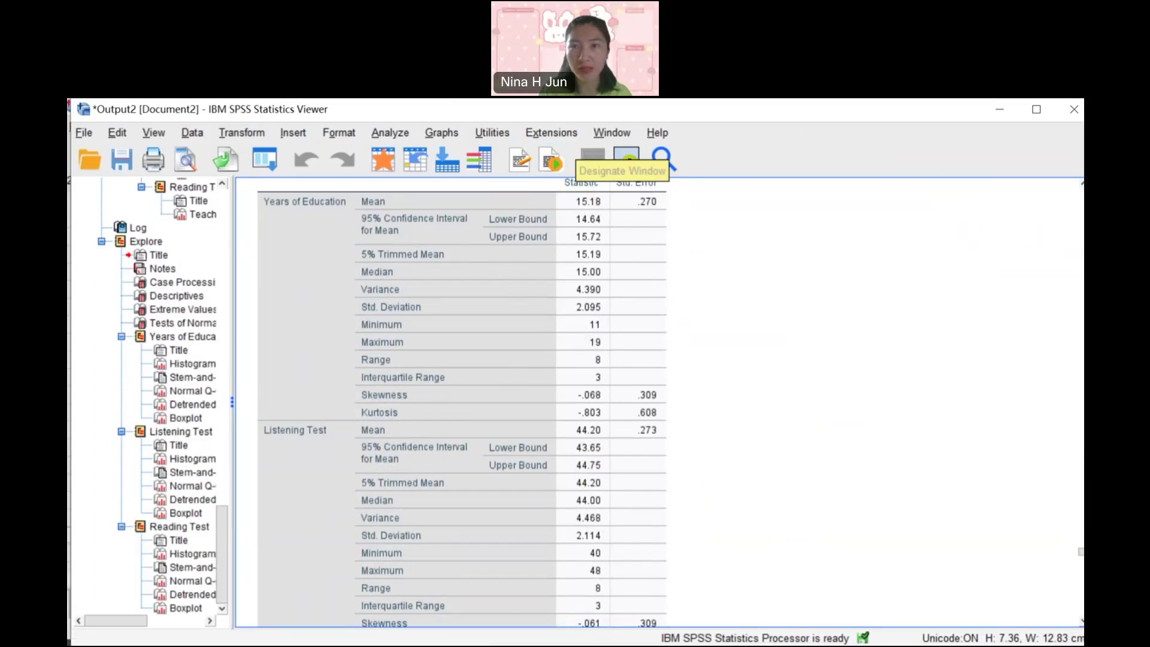
- Underline the Years of Education skewness statistic and standard error, and handwrite the range [-1.96 - 1.96] beside the table
left_click_drag(572, 402, 666, 401)
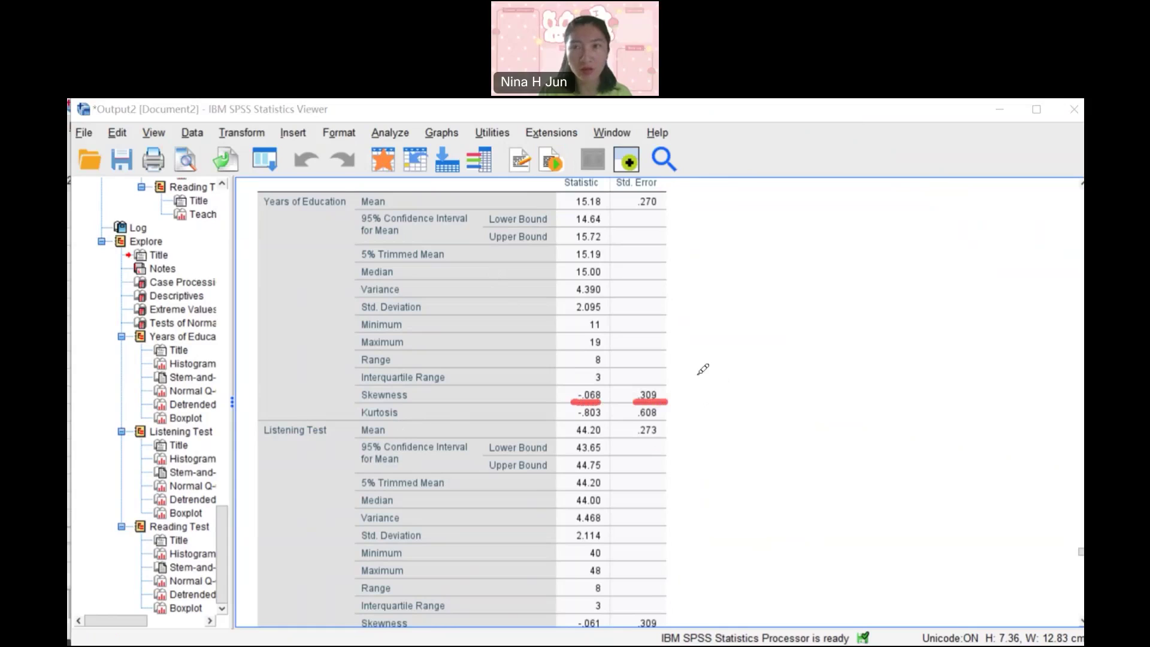
mouse_move(697, 370)
left_mouse_down()
mouse_move(766, 369)
mouse_move(768, 388)
left_mouse_up()
left_click(732, 375)
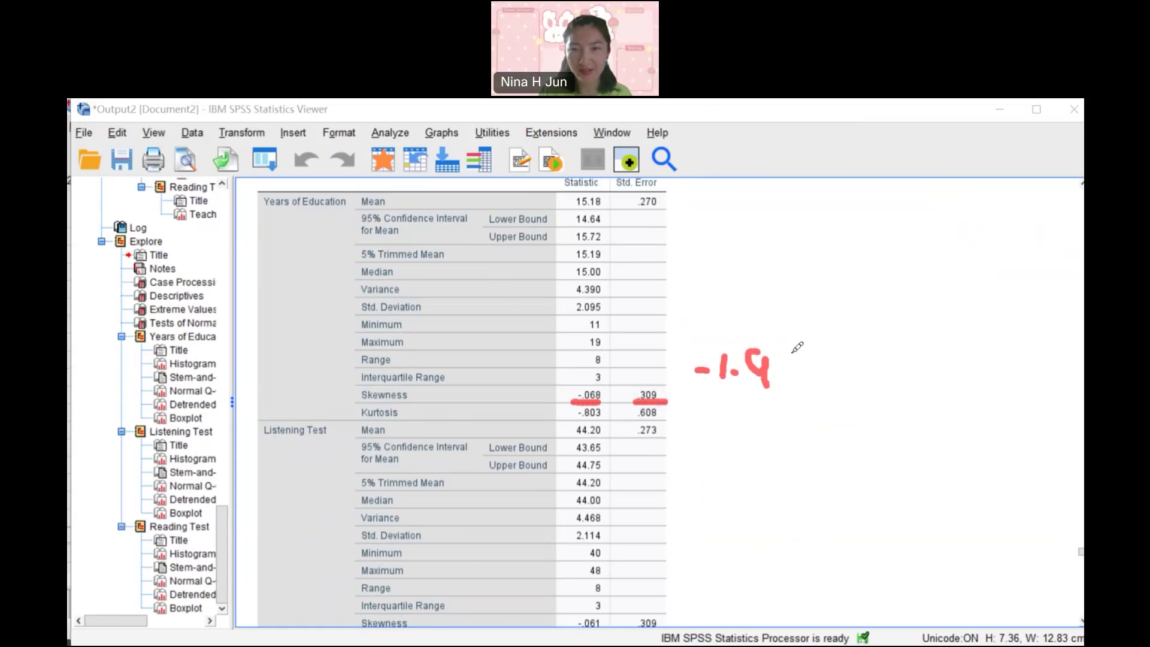
mouse_move(785, 346)
left_mouse_down()
mouse_move(782, 370)
mouse_move(845, 362)
mouse_move(863, 379)
mouse_move(908, 351)
mouse_move(908, 377)
mouse_move(934, 378)
left_mouse_up()
left_click(879, 372)
left_click(894, 349)
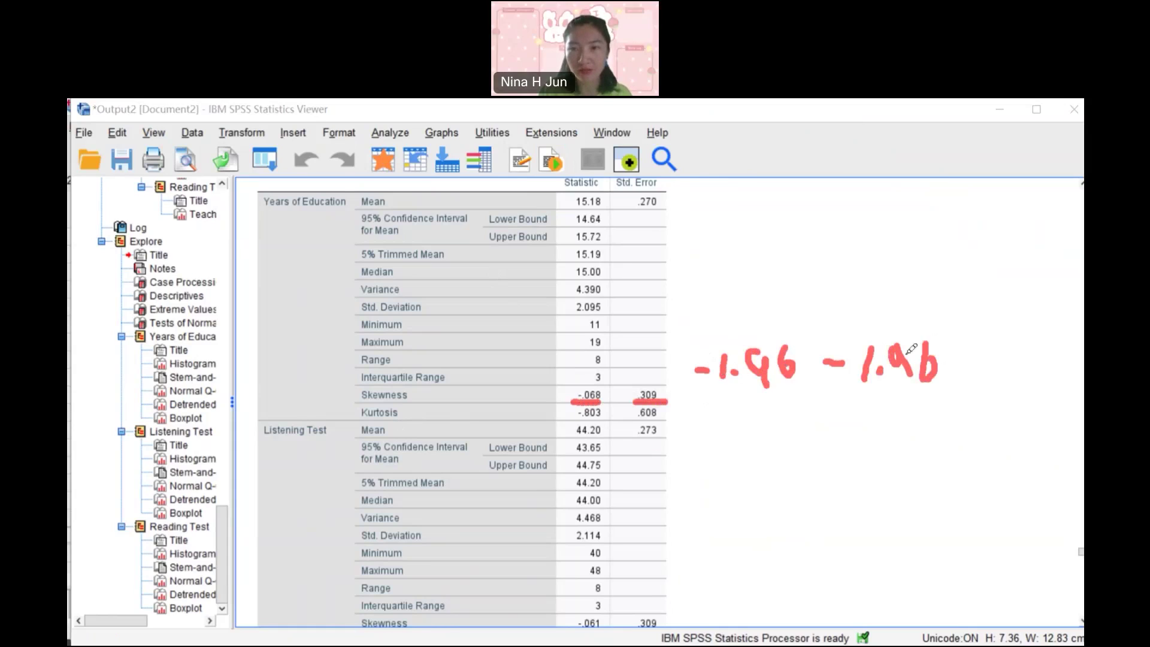
left_click_drag(689, 331, 714, 331)
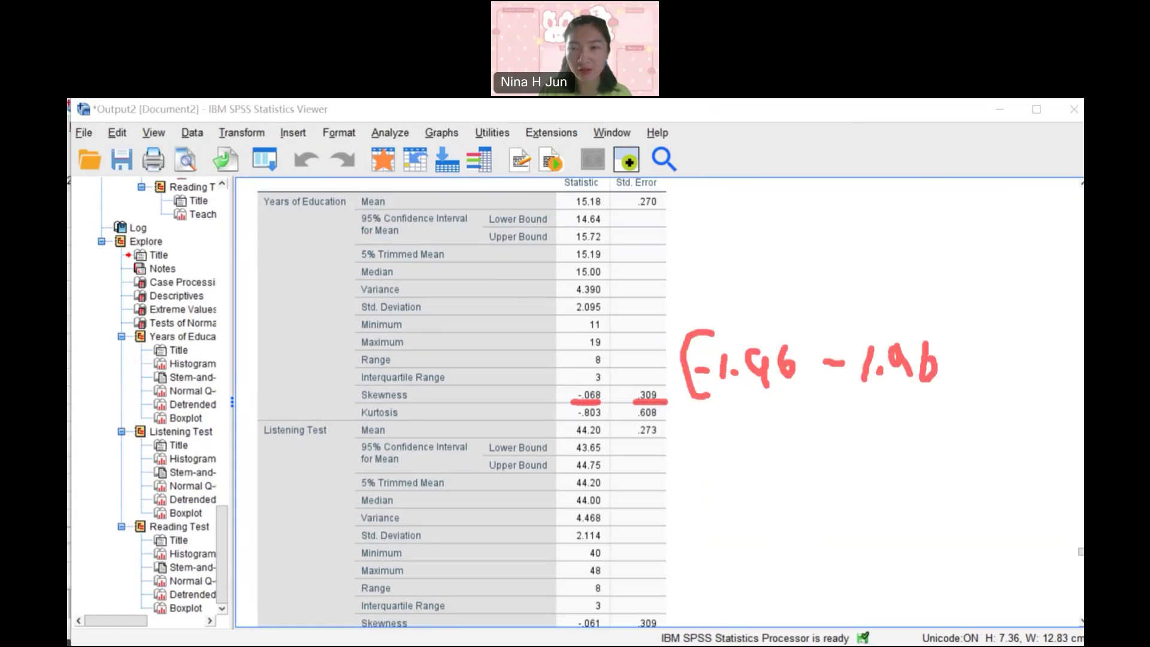
left_click_drag(936, 328, 965, 354)
left_click_drag(966, 400, 942, 398)
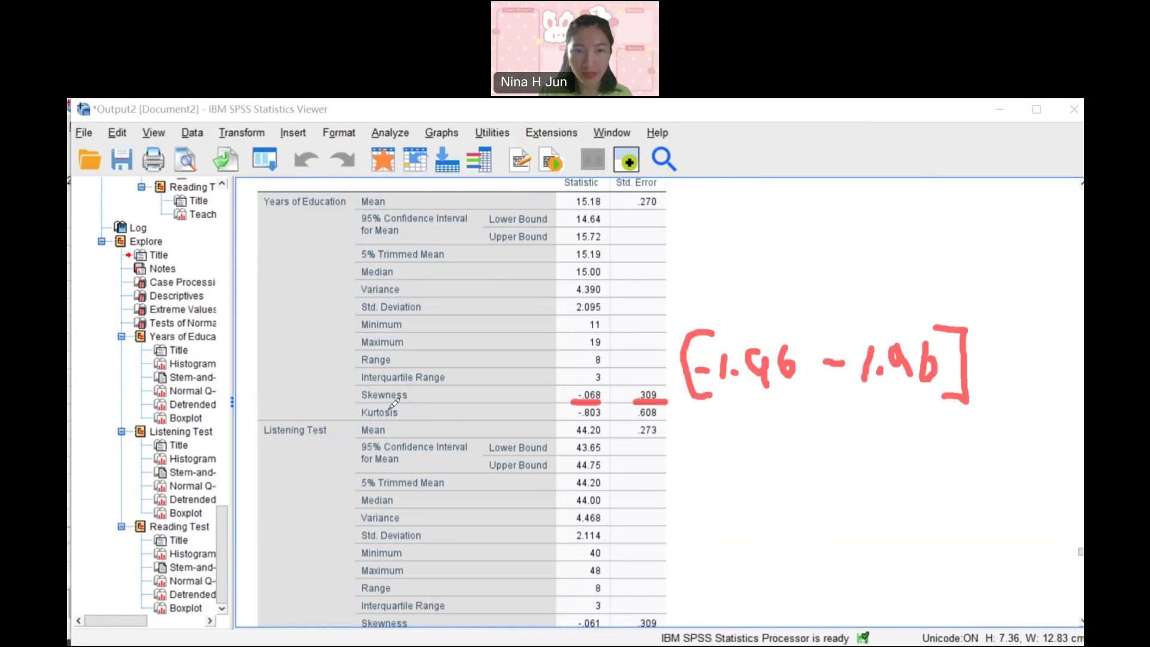
- Underline the Skewness and Kurtosis labels and the kurtosis statistic and standard error for Years of Education
mouse_move(362, 399)
left_mouse_down()
mouse_move(407, 398)
mouse_move(406, 422)
left_mouse_up()
left_click_drag(573, 423, 659, 423)
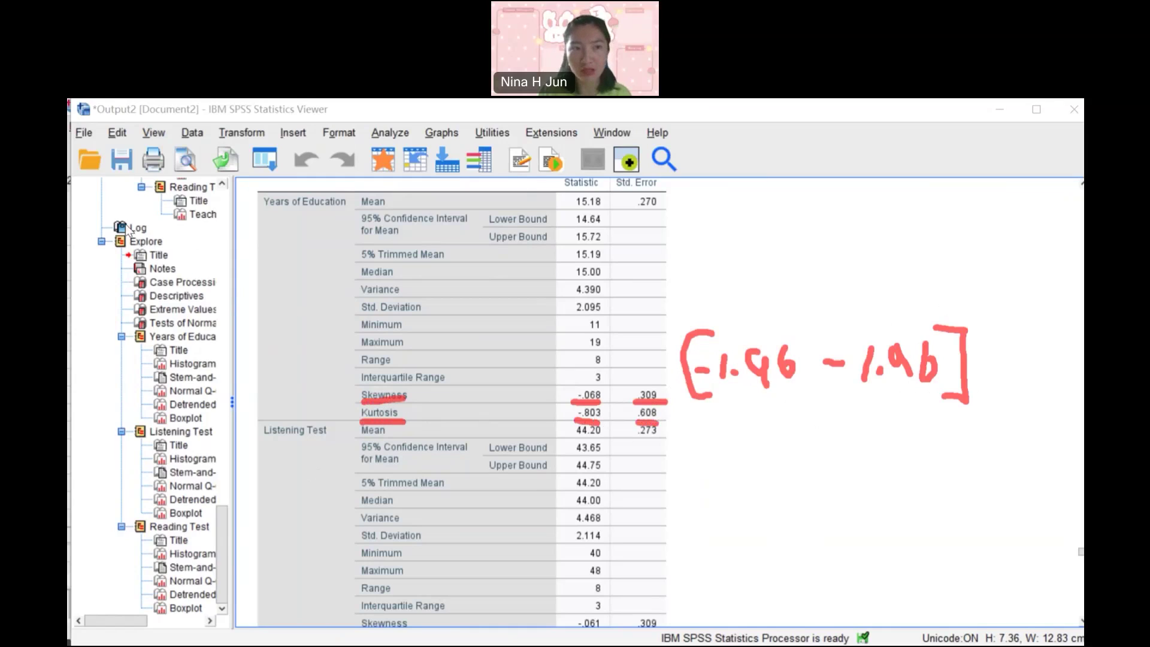
- Mark the Kolmogorov-Smirnov and Shapiro-Wilk headings and their Sig. values in the Tests of Normality table, and clear the markings
scroll(618, 444, "down", 8)
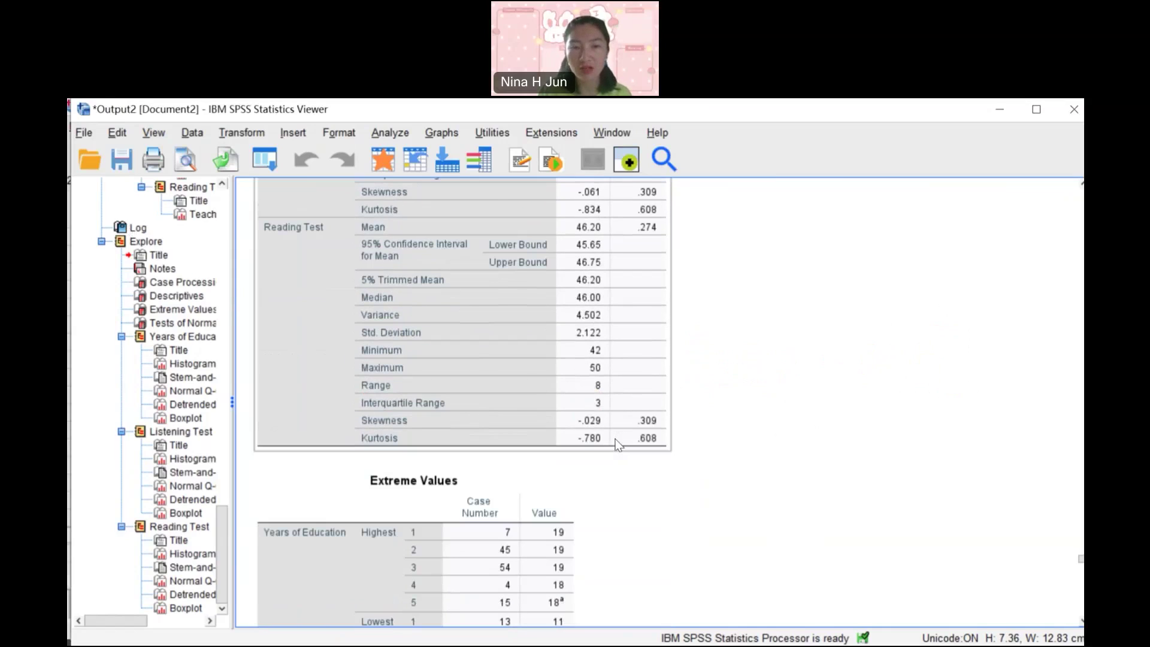
scroll(618, 443, "down", 12)
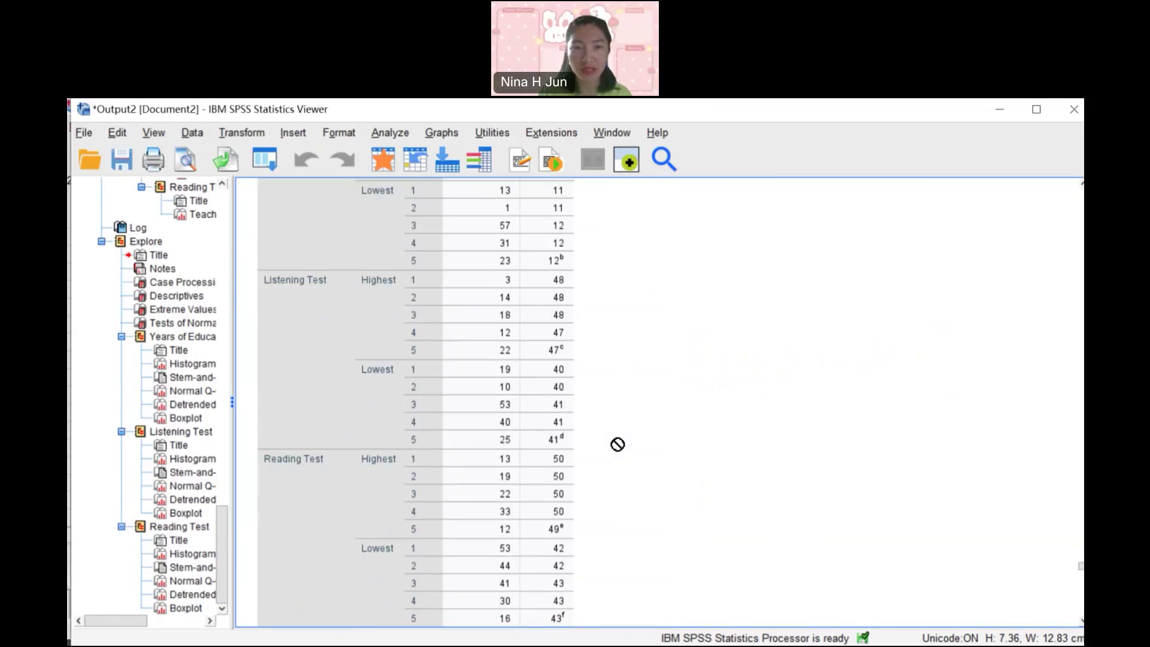
scroll(618, 444, "down", 3)
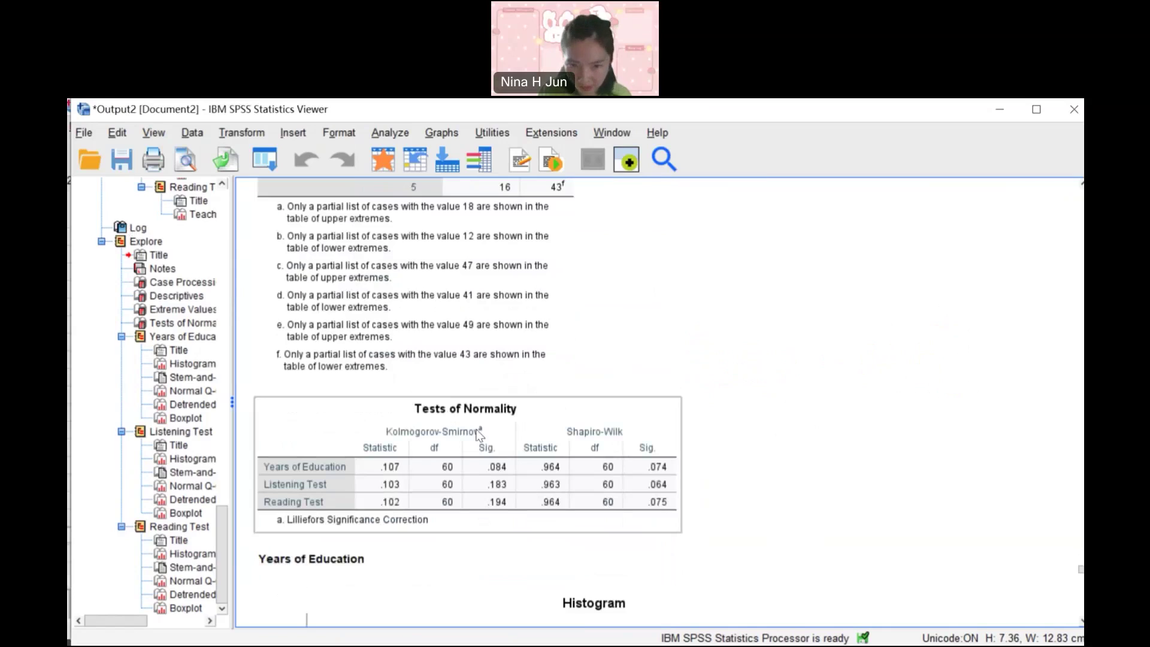
left_click(855, 113)
mouse_move(385, 435)
left_mouse_down()
mouse_move(446, 429)
mouse_move(479, 480)
mouse_move(479, 514)
mouse_move(520, 507)
mouse_move(524, 475)
mouse_move(483, 444)
left_mouse_up()
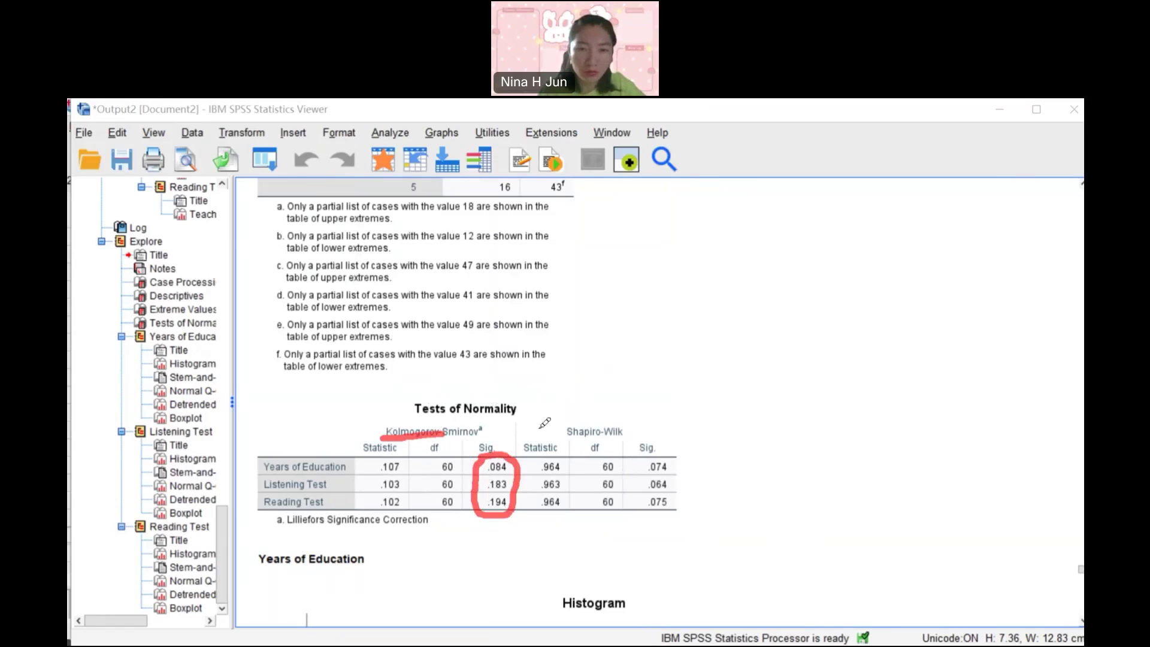
mouse_move(589, 426)
left_mouse_down()
mouse_move(568, 429)
mouse_move(602, 440)
mouse_move(600, 422)
mouse_move(575, 423)
left_mouse_up()
mouse_move(638, 444)
left_mouse_down()
mouse_move(633, 477)
mouse_move(675, 511)
mouse_move(653, 433)
mouse_move(640, 444)
left_mouse_up()
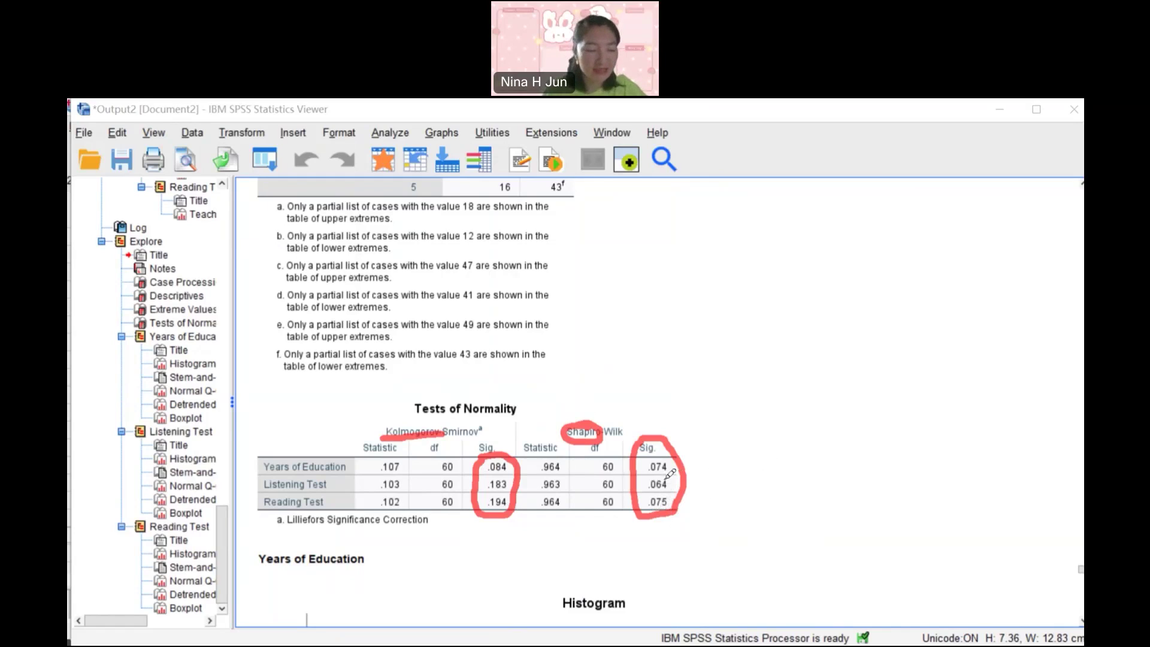
left_click(128, 222)
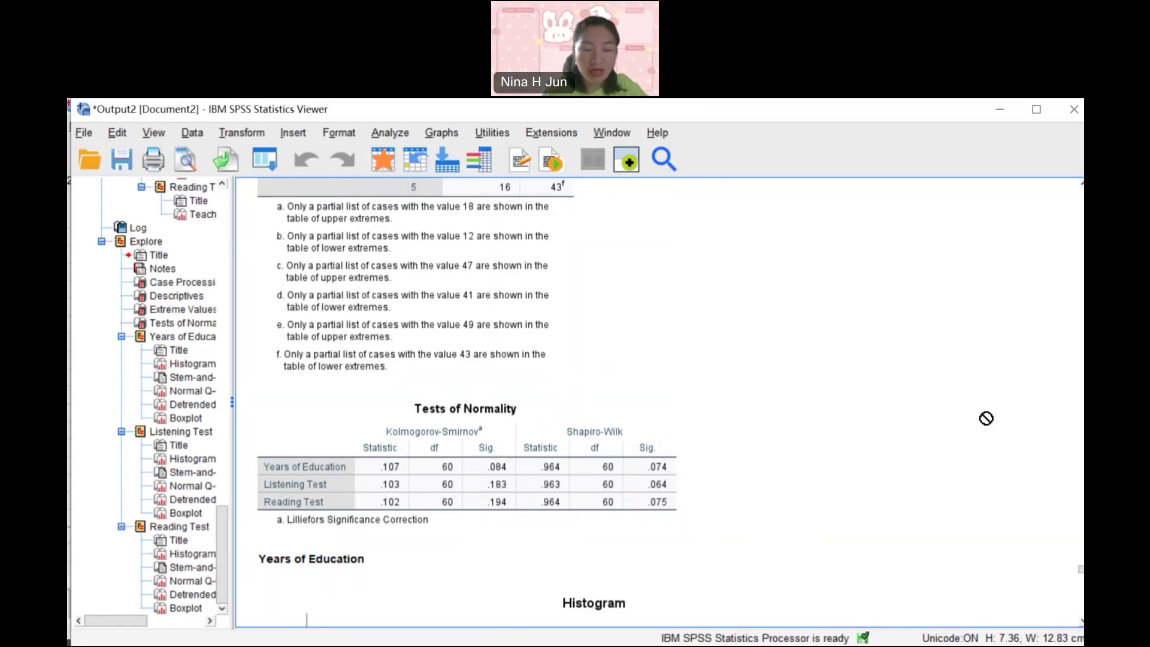
- Examine the histogram, stem-and-leaf plot, normal and detrended Q-Q plots and boxplot for Years of Education
scroll(945, 434, "down", 6)
left_click(380, 314)
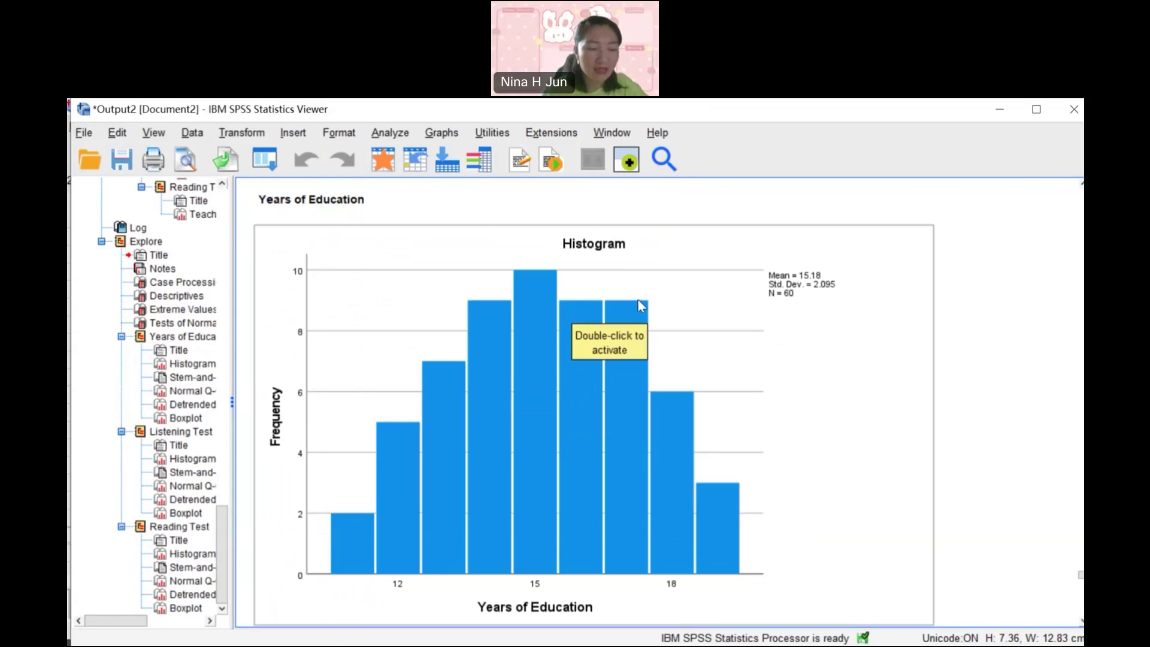
scroll(689, 320, "down", 15)
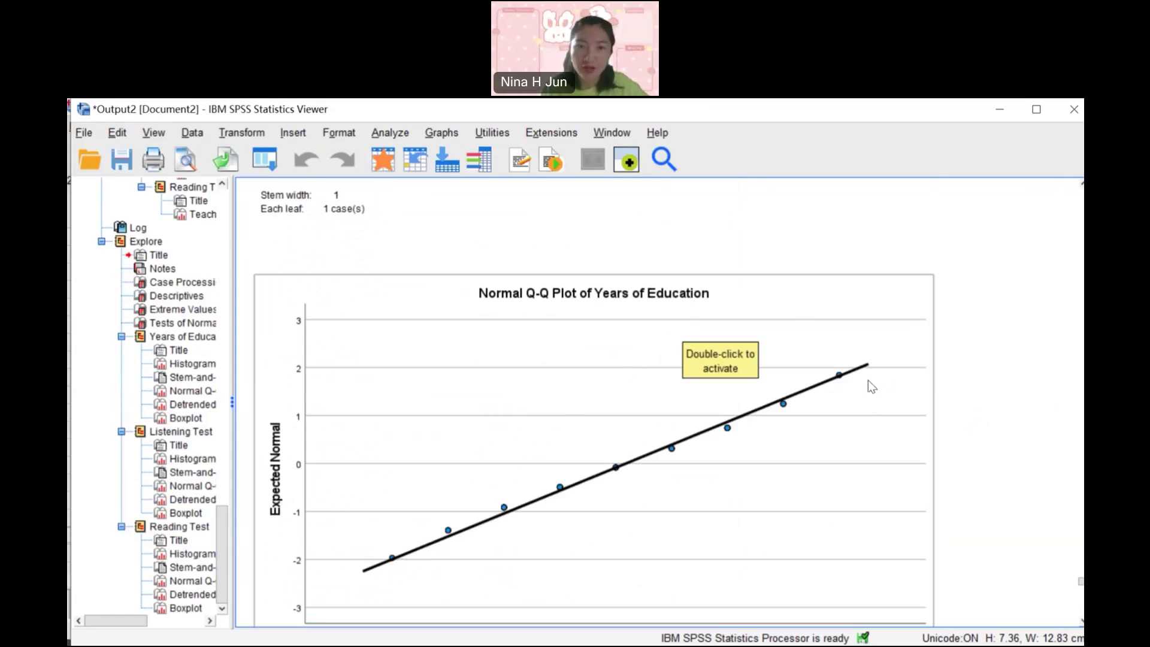
scroll(869, 380, "down", 2)
scroll(868, 380, "up", 1)
scroll(523, 260, "up", 5)
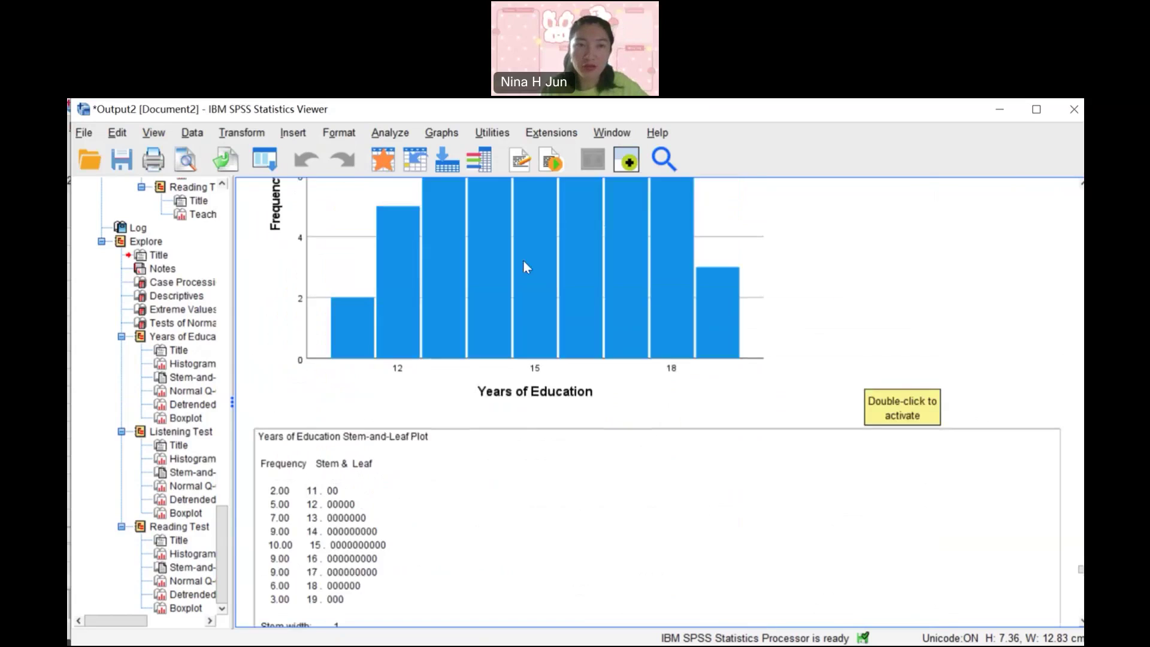
scroll(360, 312, "up", 3)
scroll(339, 344, "down", 4)
scroll(339, 345, "down", 6)
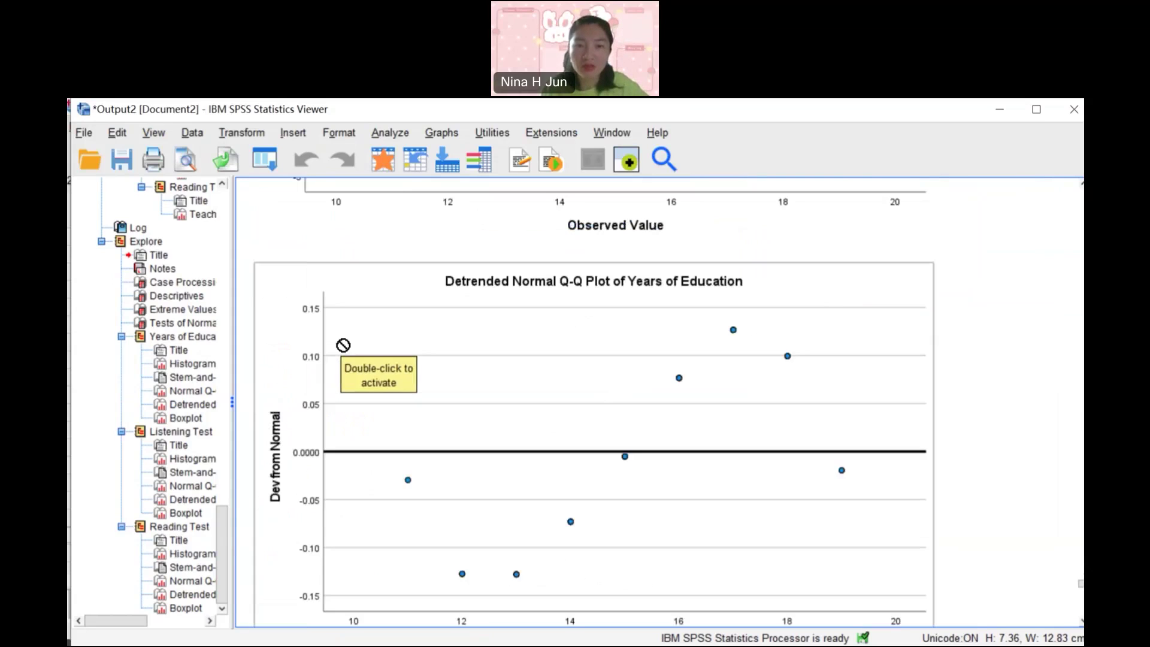
scroll(339, 343, "up", 1)
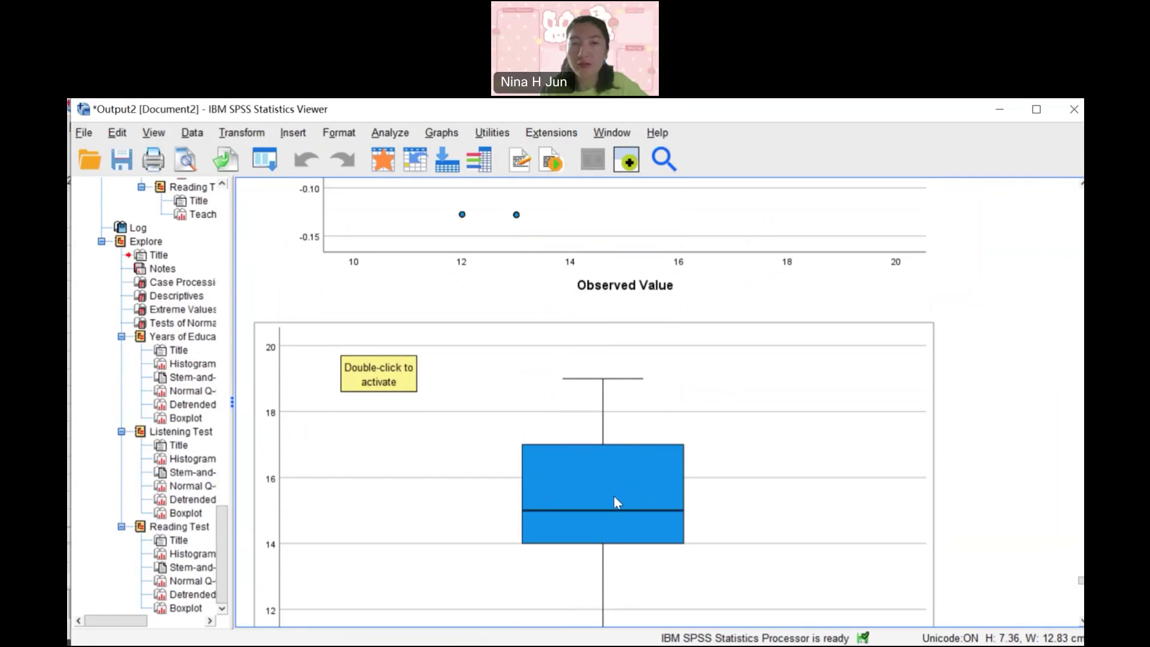
- Examine the histogram, normal Q-Q plot and boxplot for Listening Test to judge normality and outliers
scroll(627, 466, "down", 10)
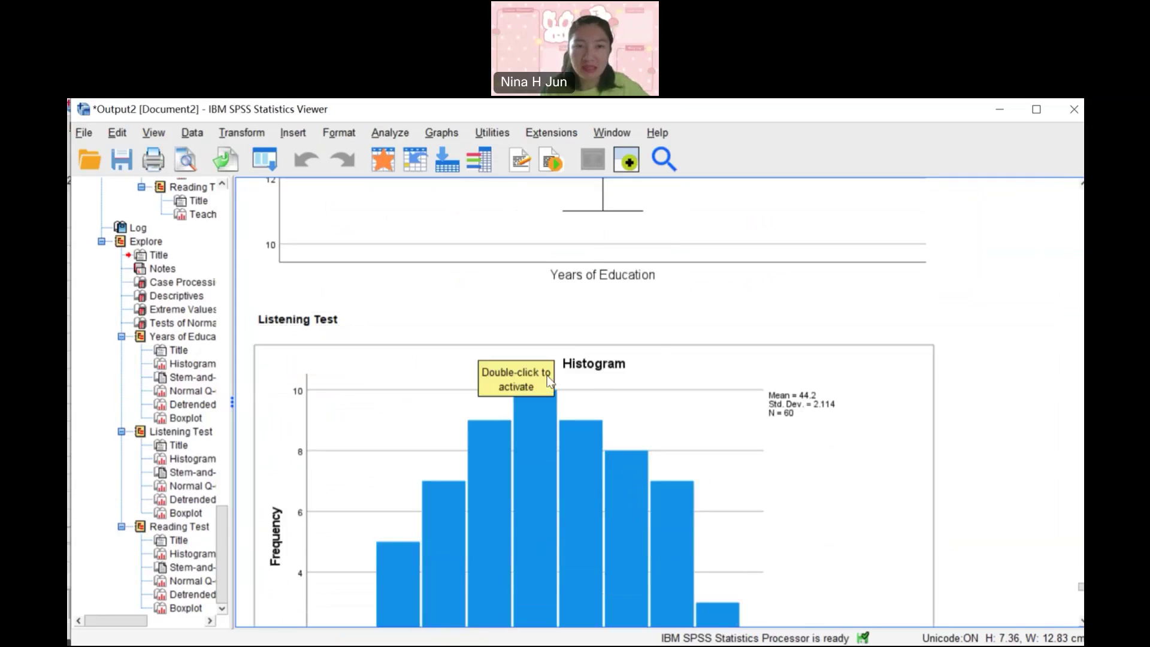
scroll(589, 382, "down", 3)
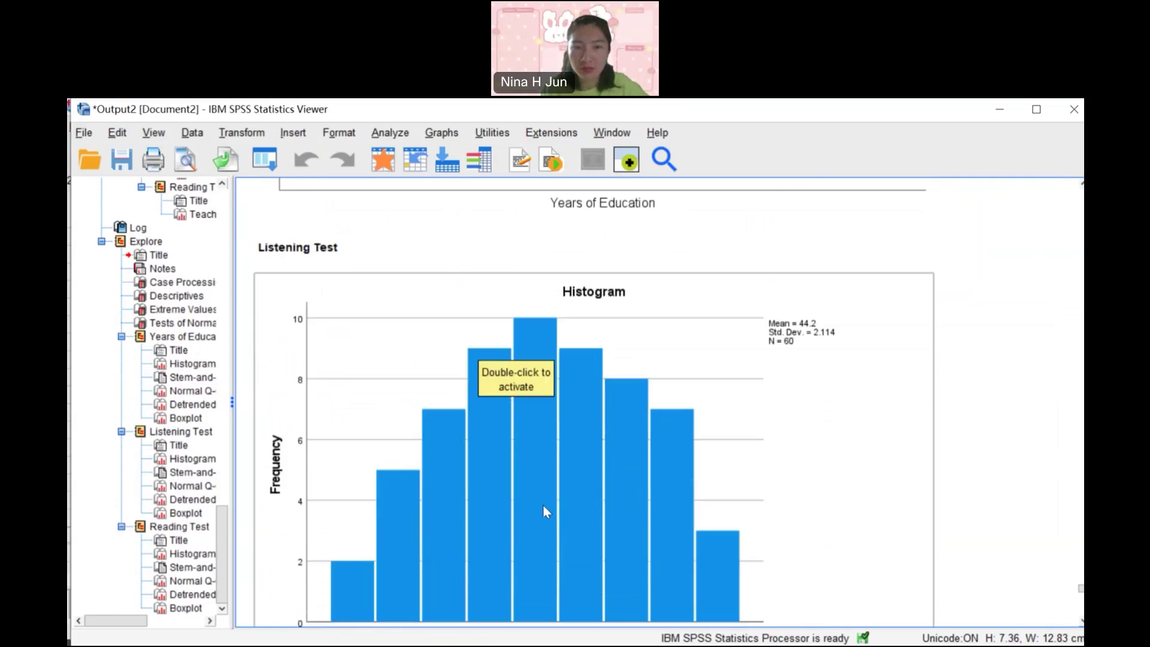
scroll(543, 511, "down", 15)
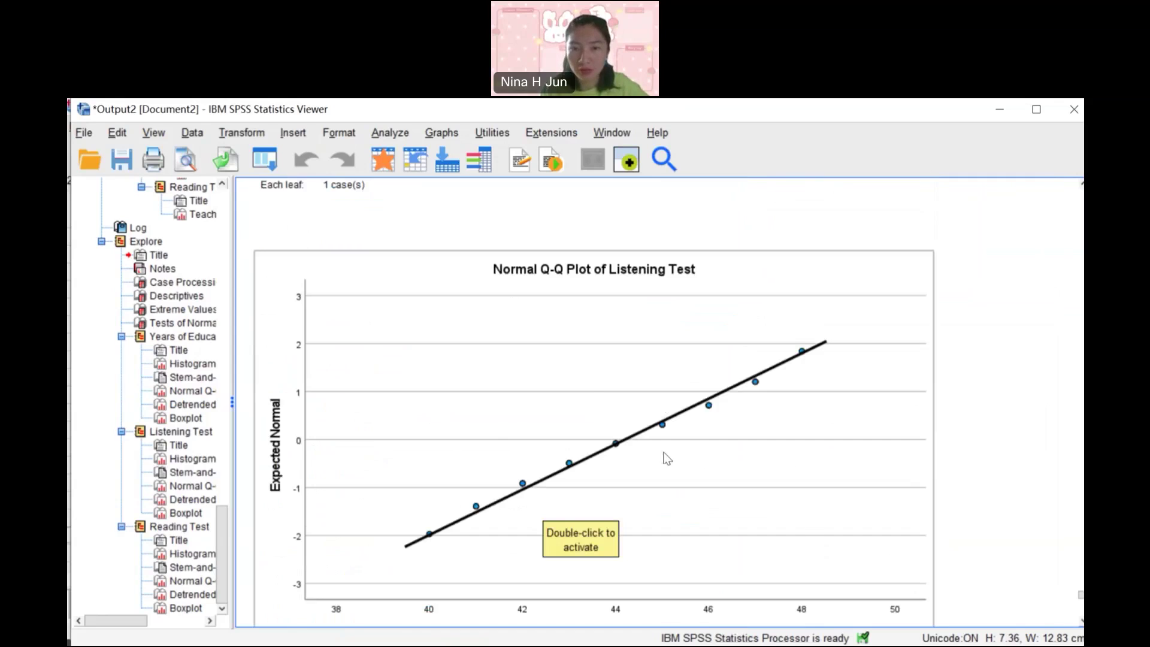
scroll(663, 456, "down", 20)
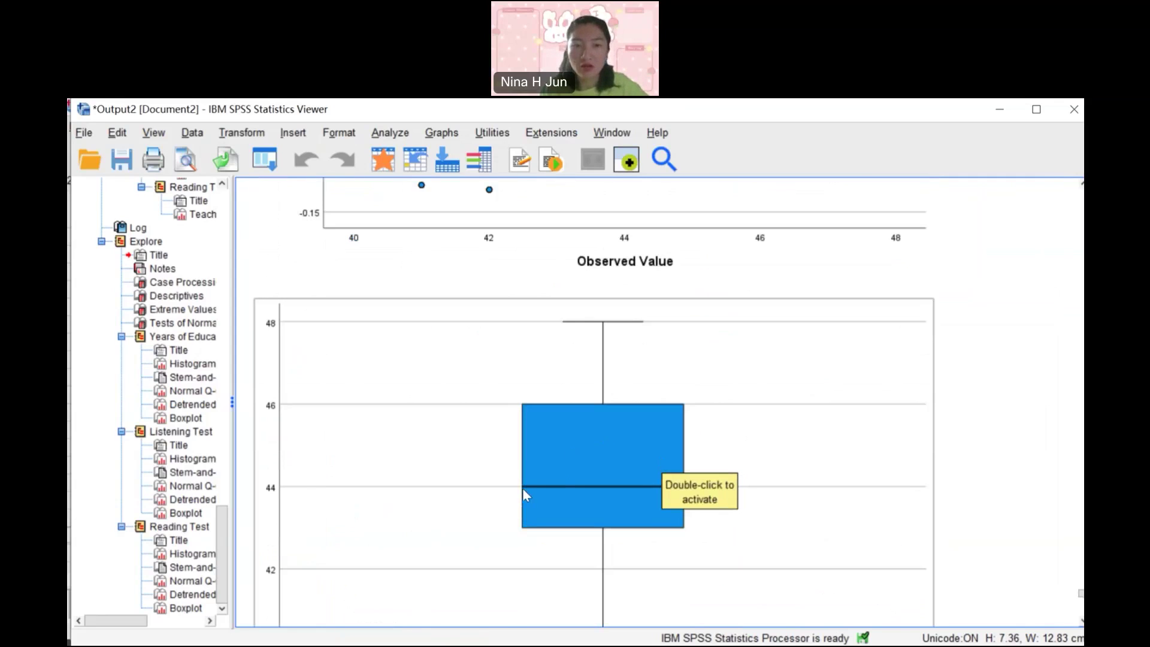
scroll(523, 488, "down", 3)
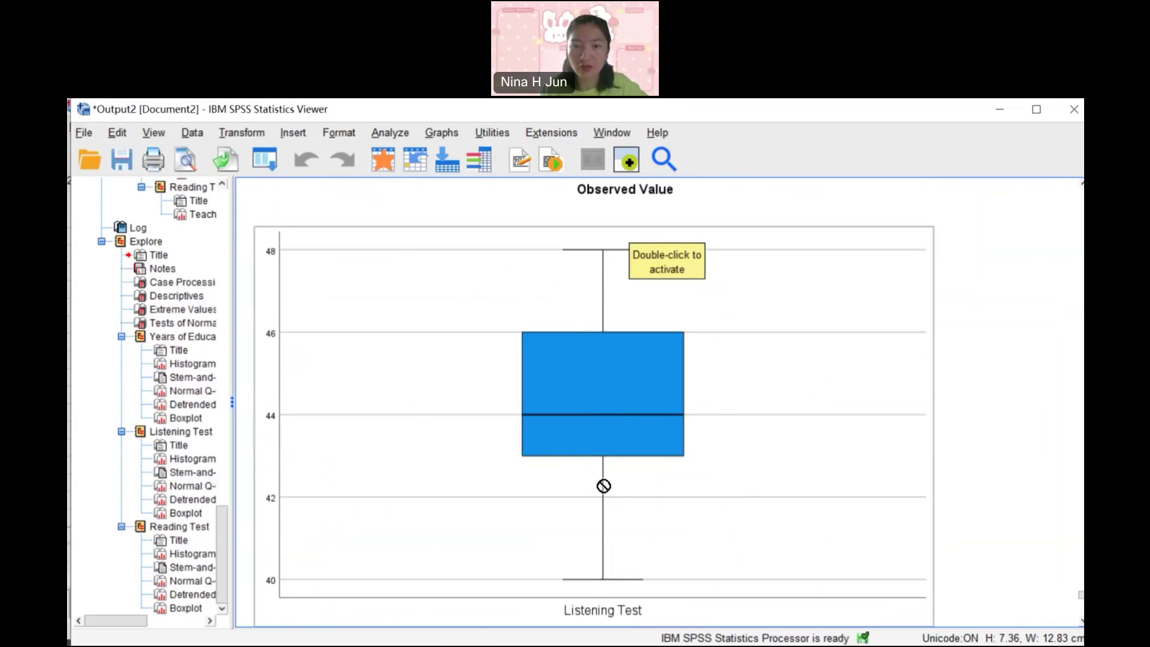
- Review the Reading Test histogram and boxplot for distribution shape and outliers
scroll(603, 483, "down", 15)
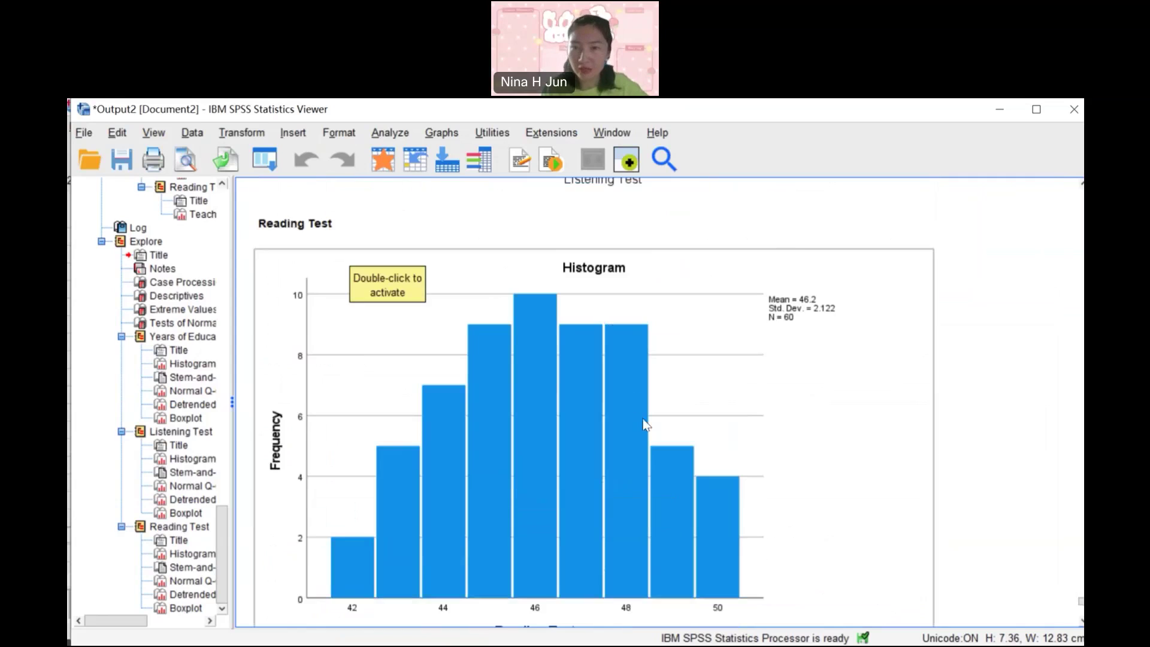
scroll(635, 430, "down", 10)
scroll(635, 448, "down", 10)
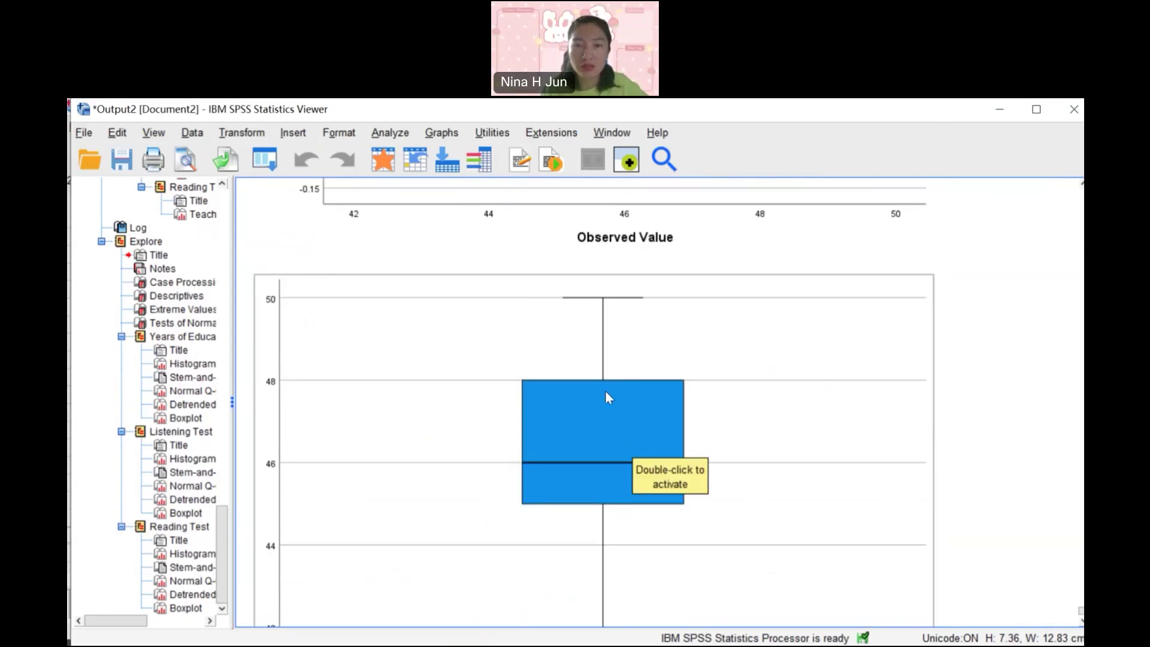
scroll(634, 415, "down", 1)
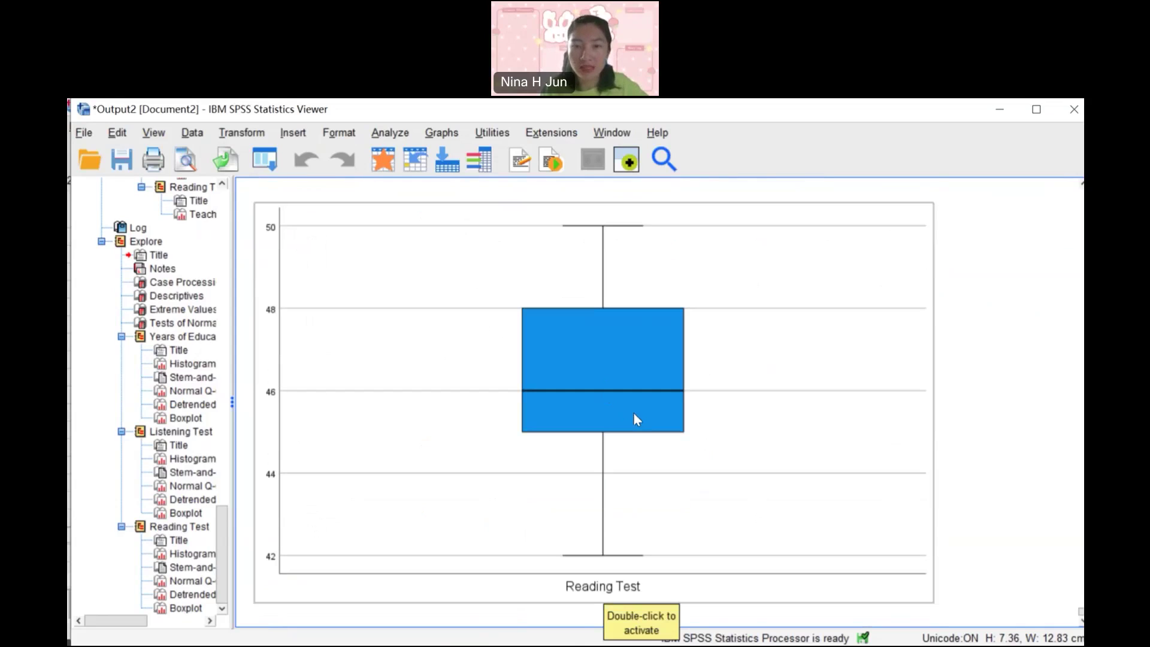
scroll(655, 353, "up", 1)
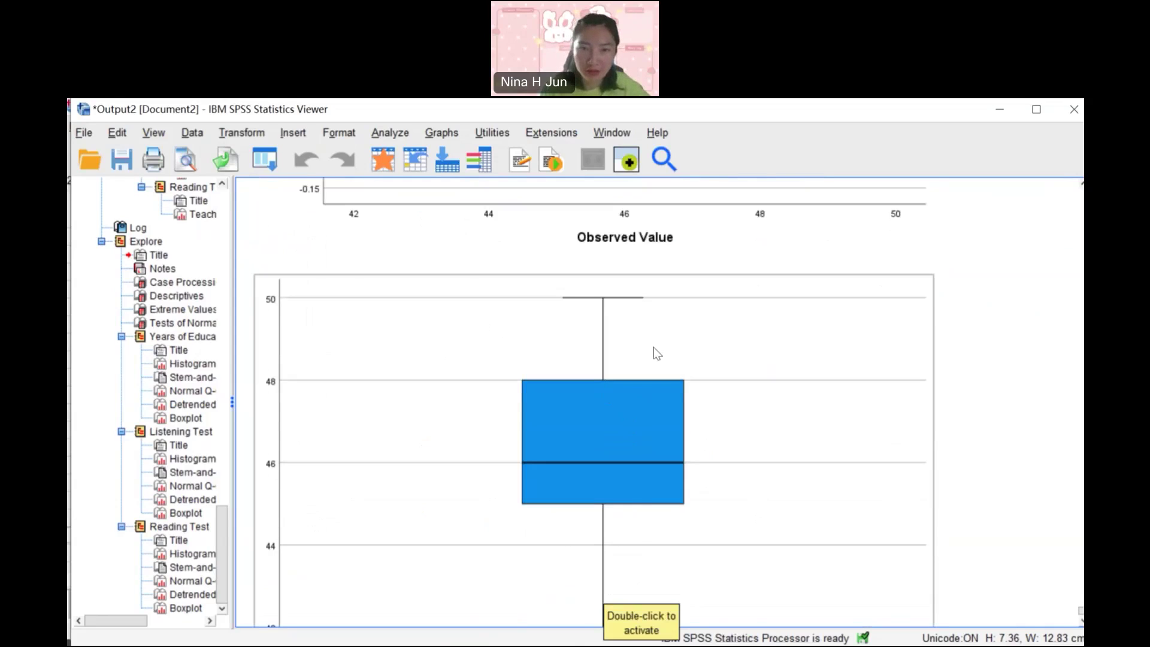
scroll(657, 353, "down", 1)
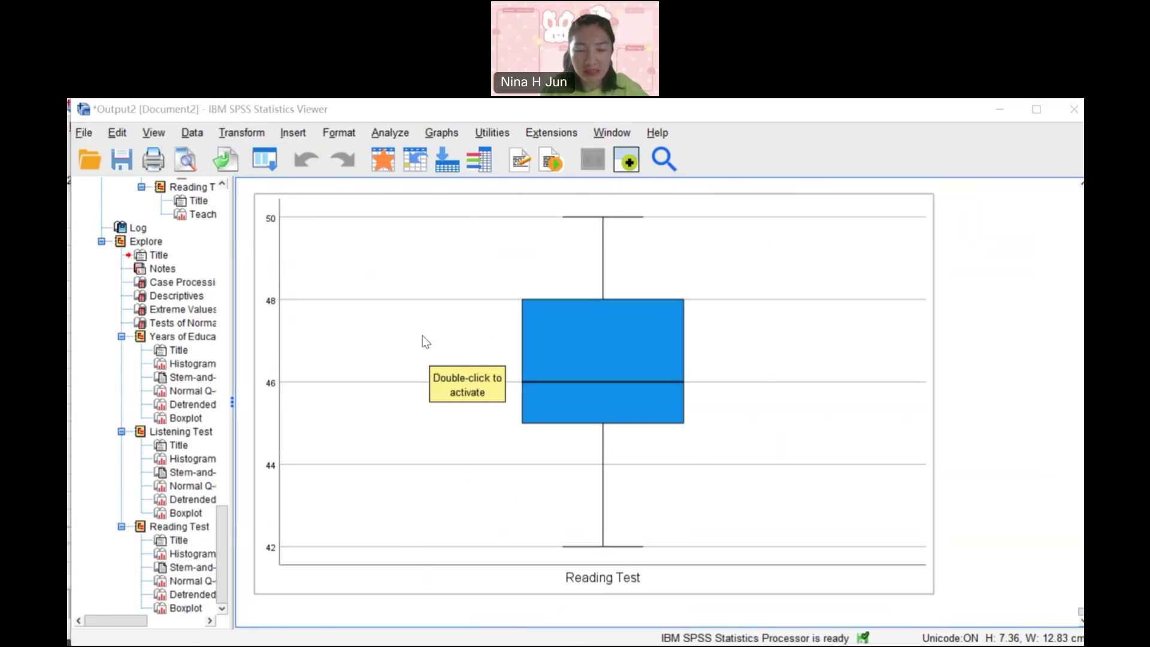
- Start defining a legacy Matrix Scatter chart and reset its dialog to the default settings
left_click(443, 136)
mouse_move(526, 268)
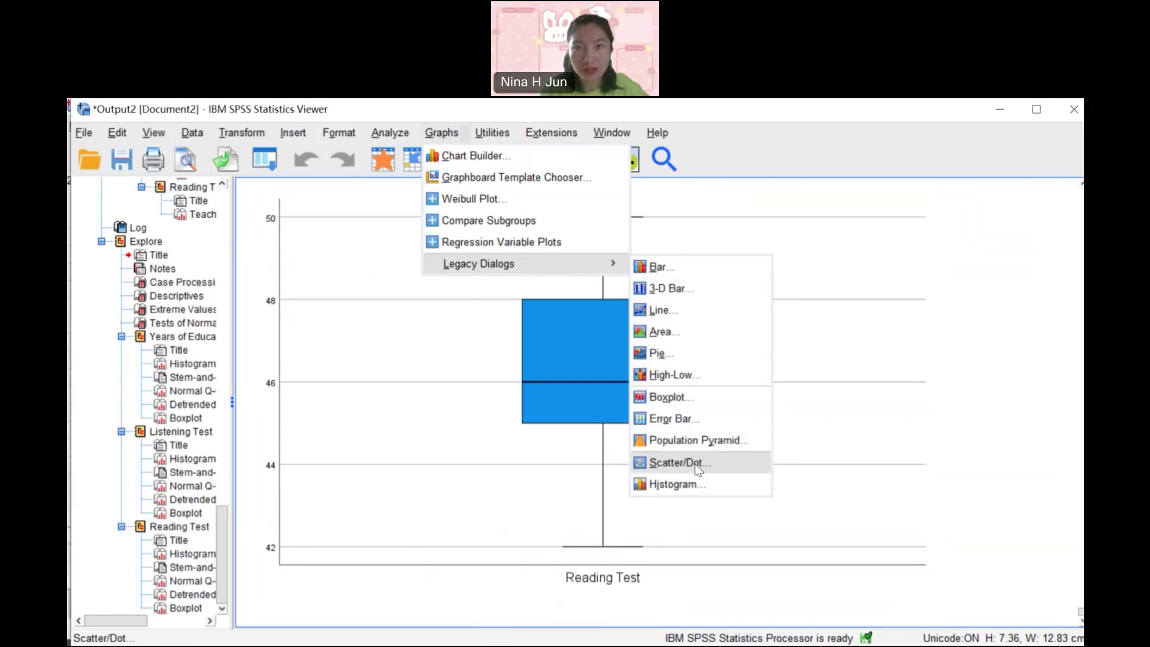
left_click(696, 465)
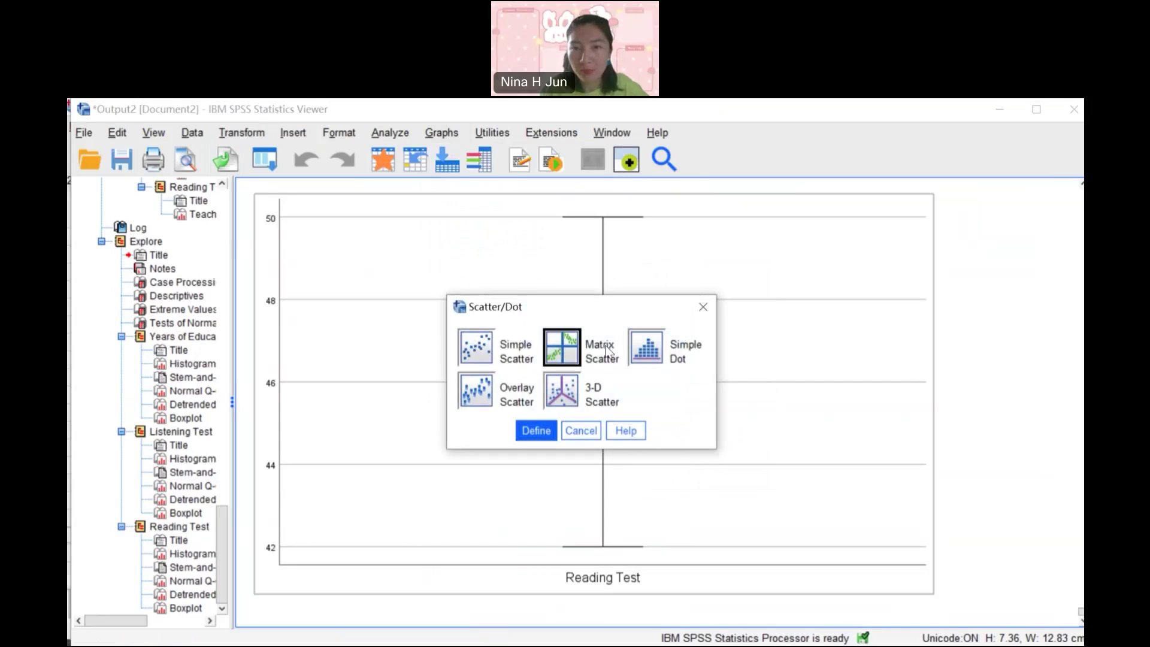
left_click(532, 436)
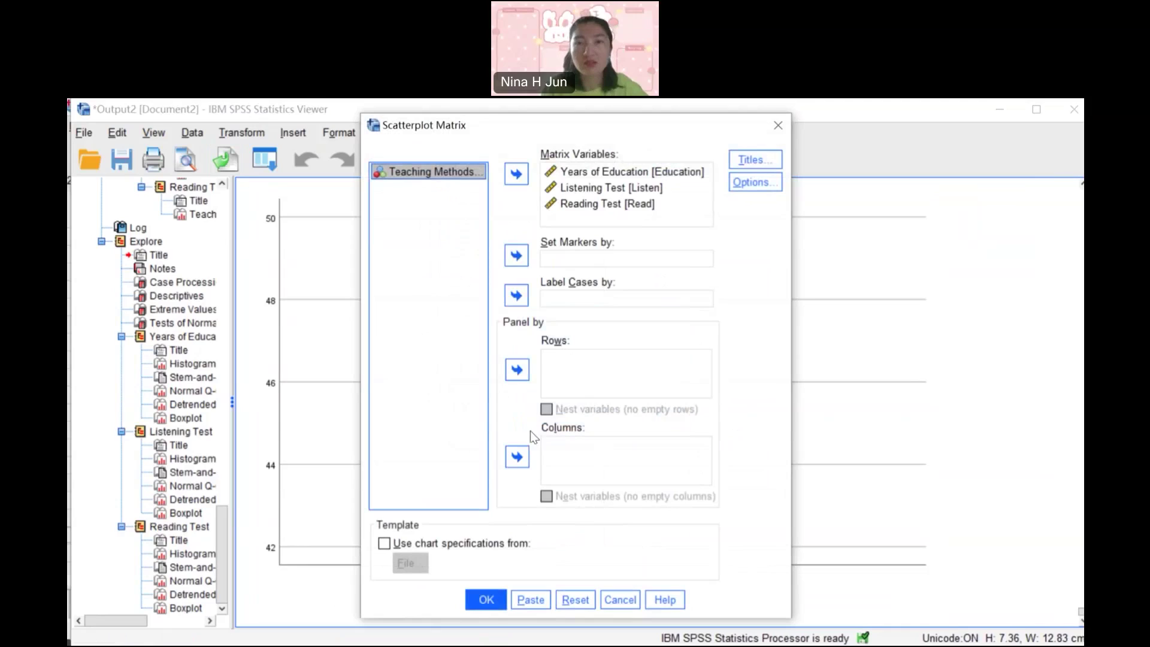
left_click(574, 601)
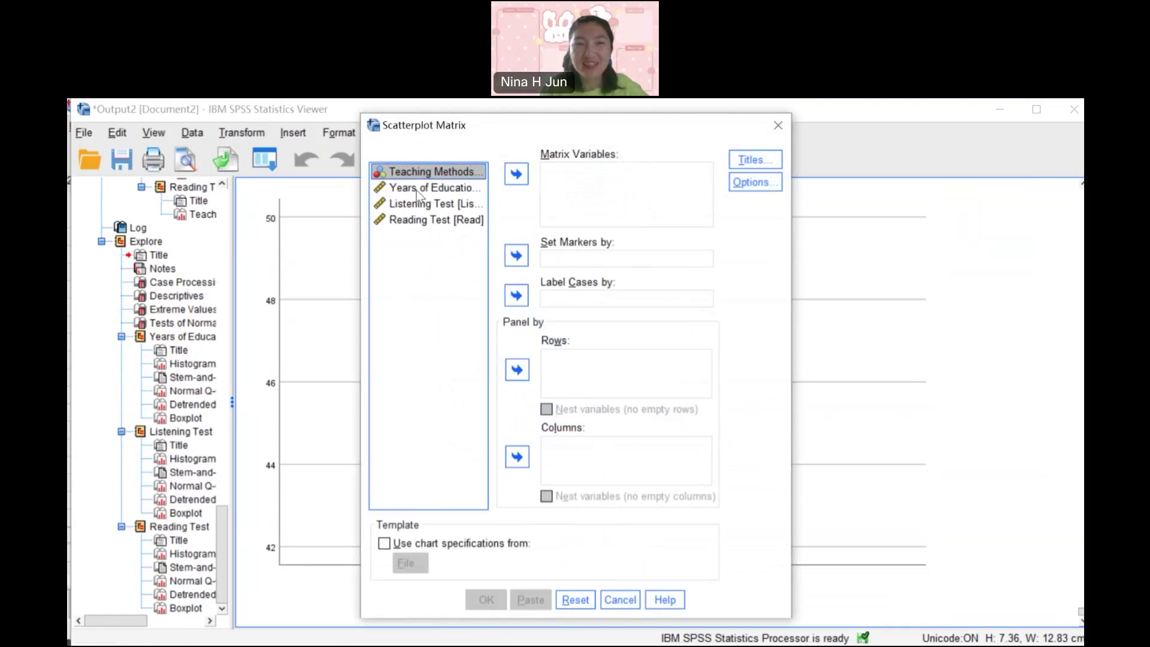
- Use Years of Education, Listening Test and Reading Test as the matrix variables, generate the scatterplot matrix and inspect it
left_click(416, 189)
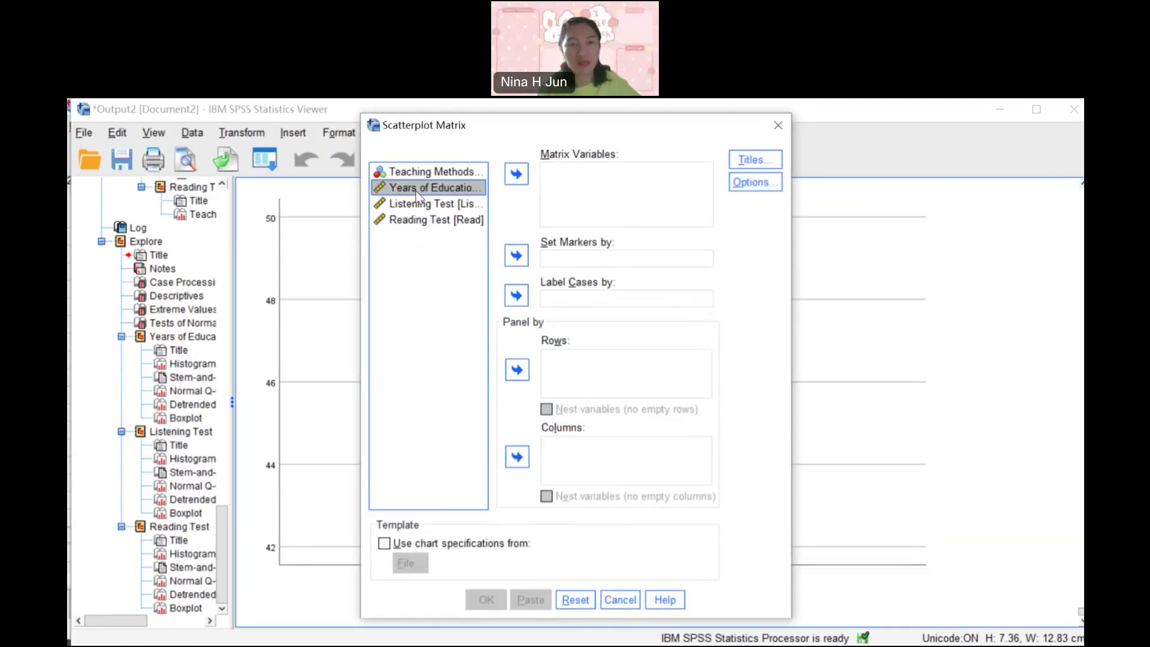
left_click(417, 223, "shift")
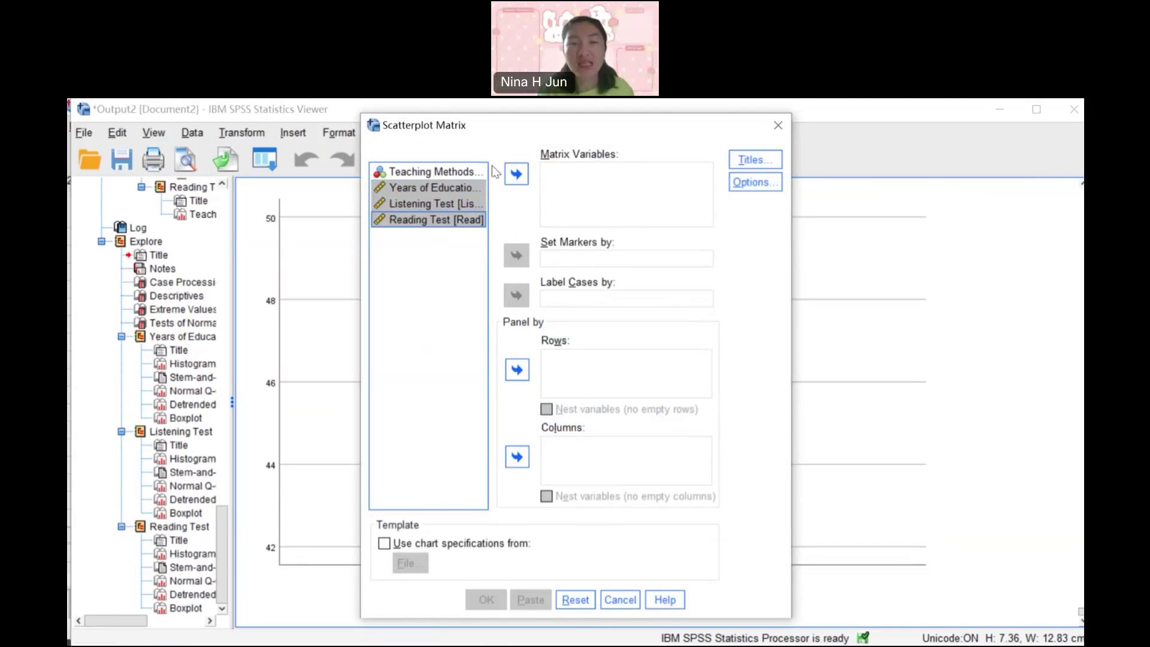
left_click(516, 174)
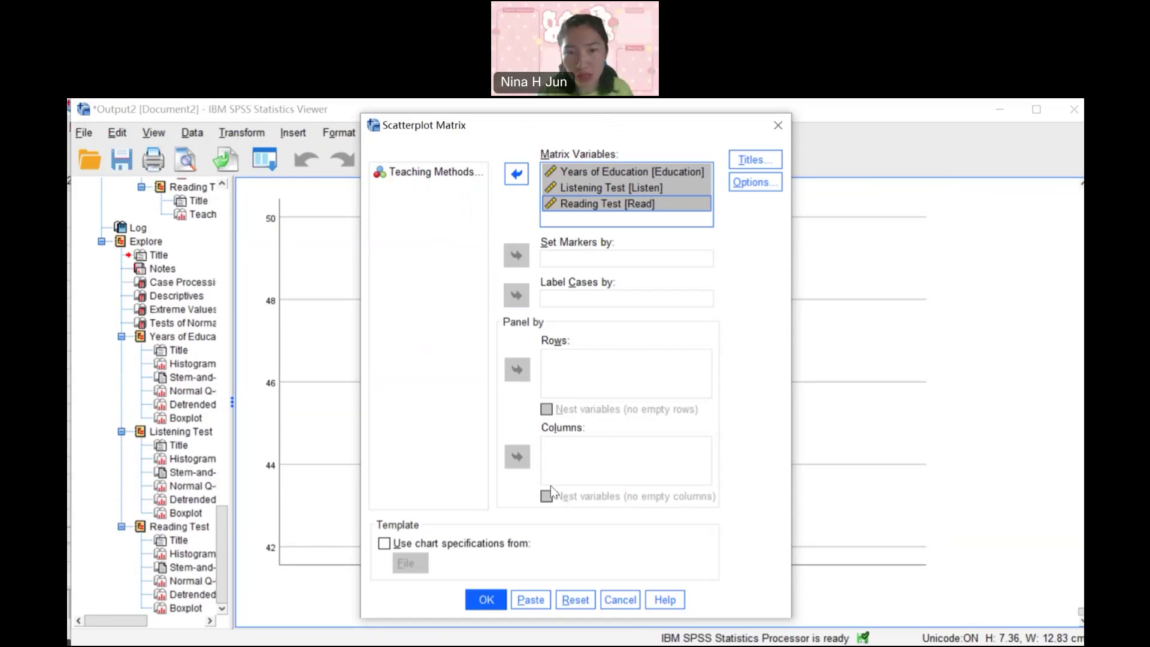
left_click(492, 605)
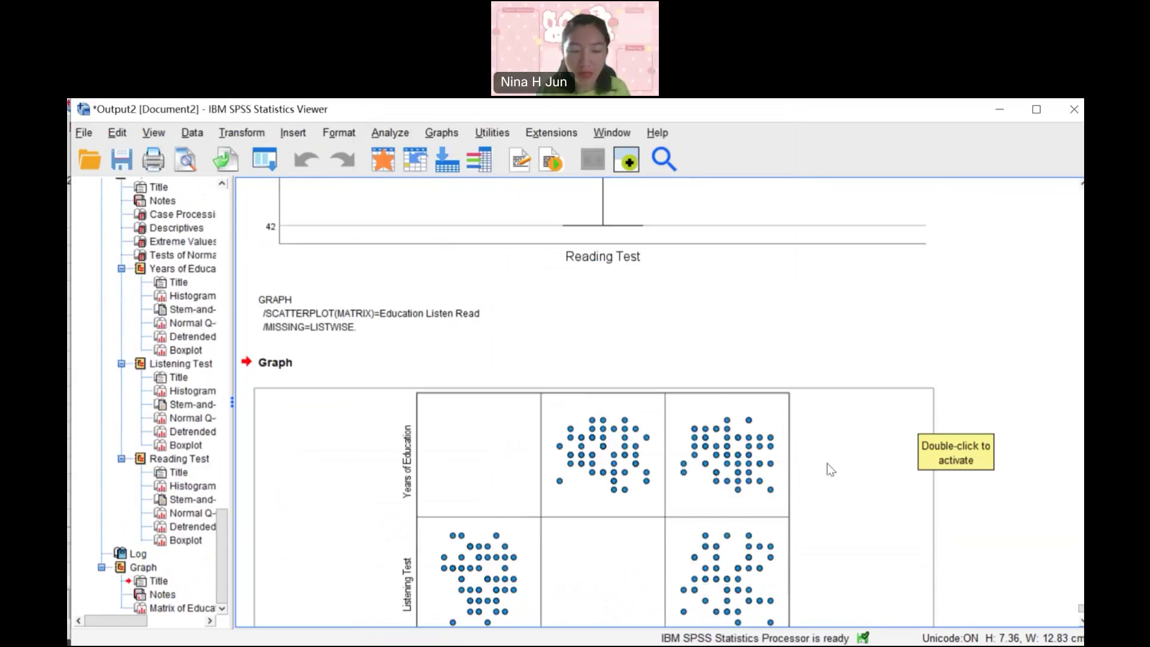
scroll(829, 474, "down", 1)
scroll(798, 484, "down", 1)
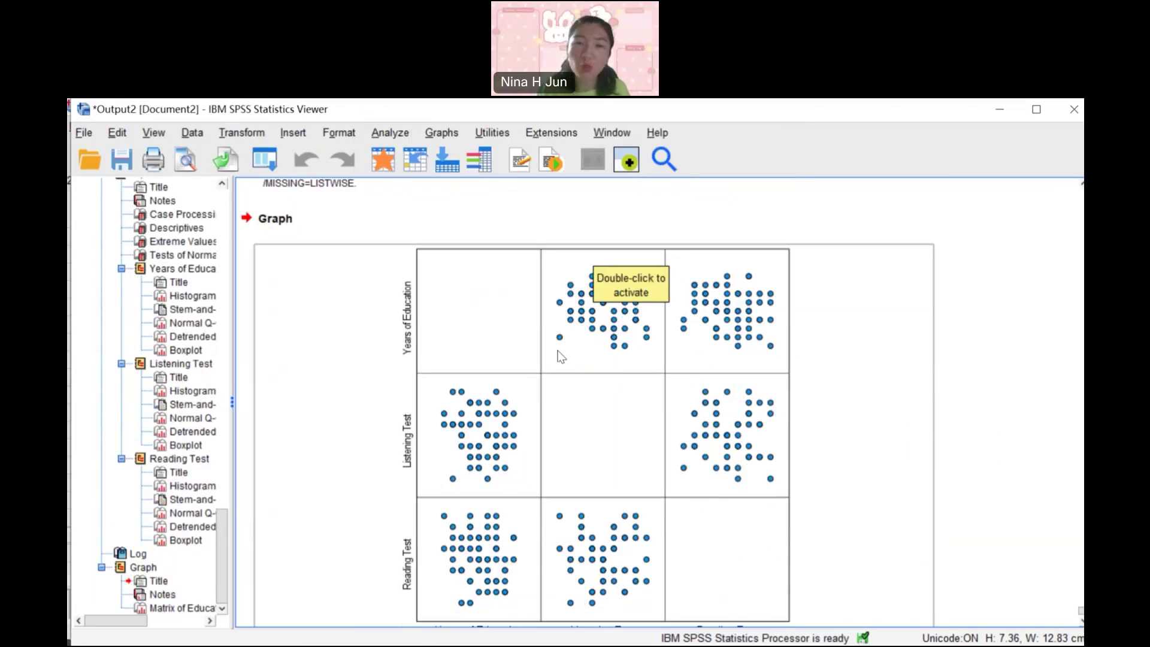
scroll(556, 425, "down", 2)
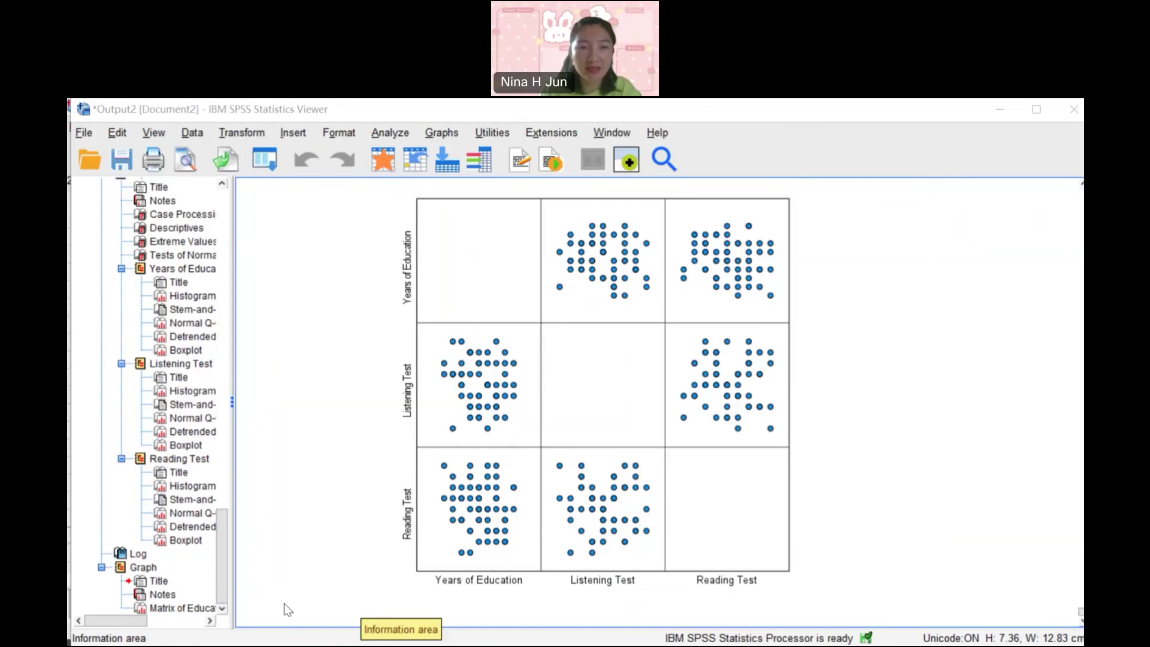
- Switch to the data set Mancova presentation-0706.sav and open the General Linear Model Multivariate analysis
left_click(384, 160)
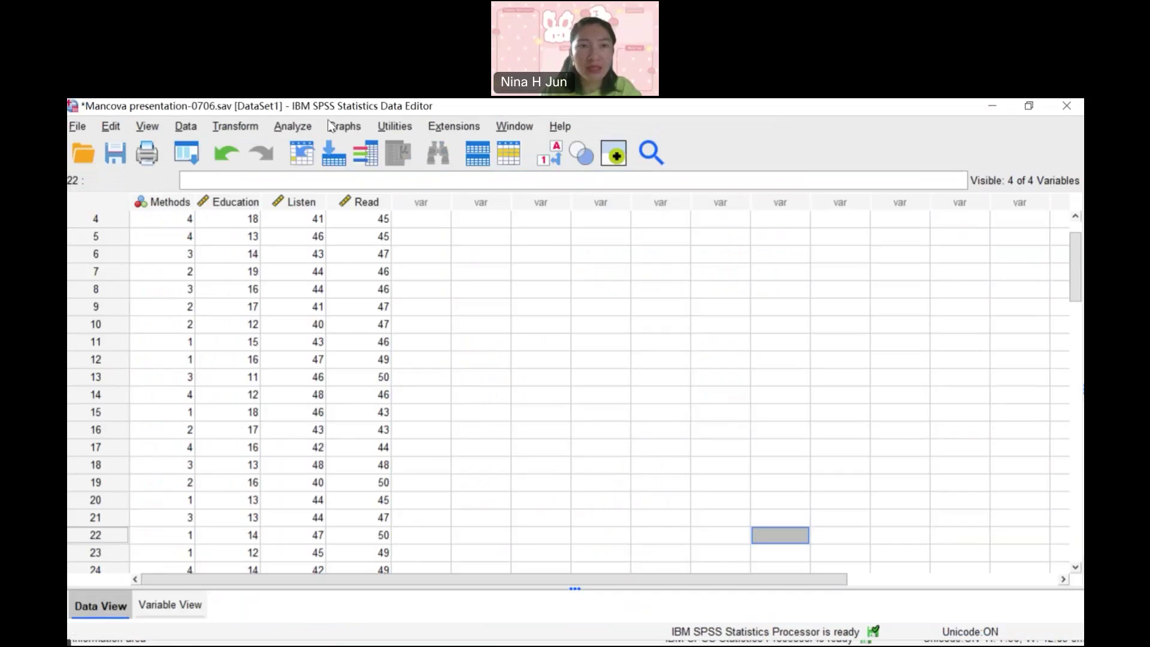
left_click(281, 127)
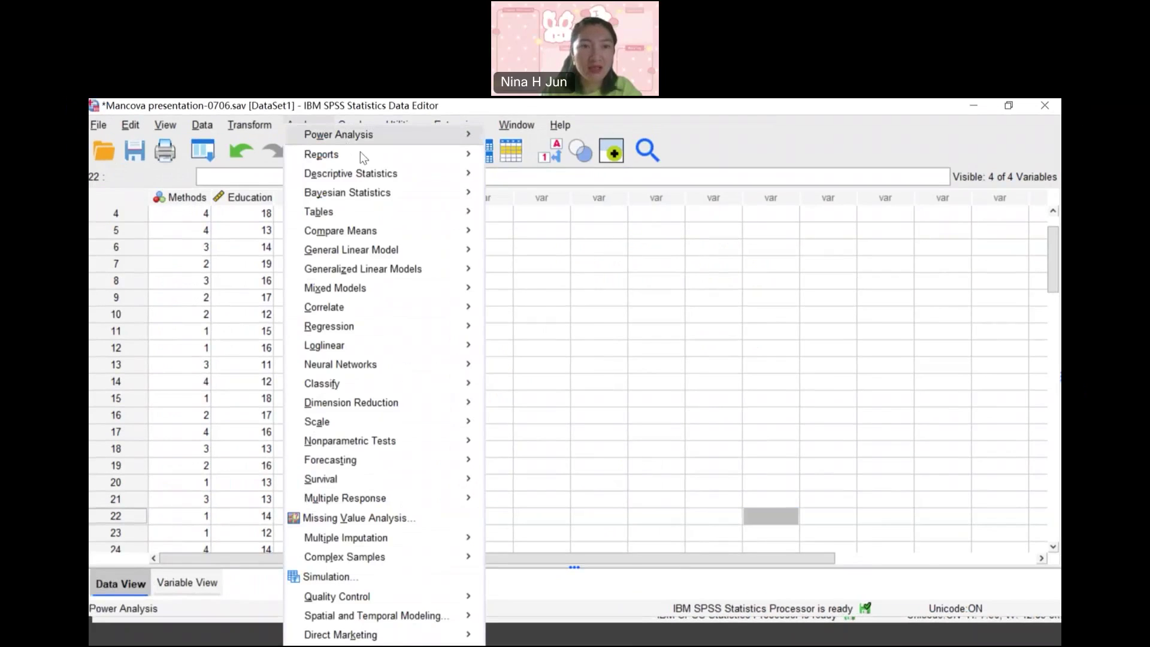
mouse_move(386, 271)
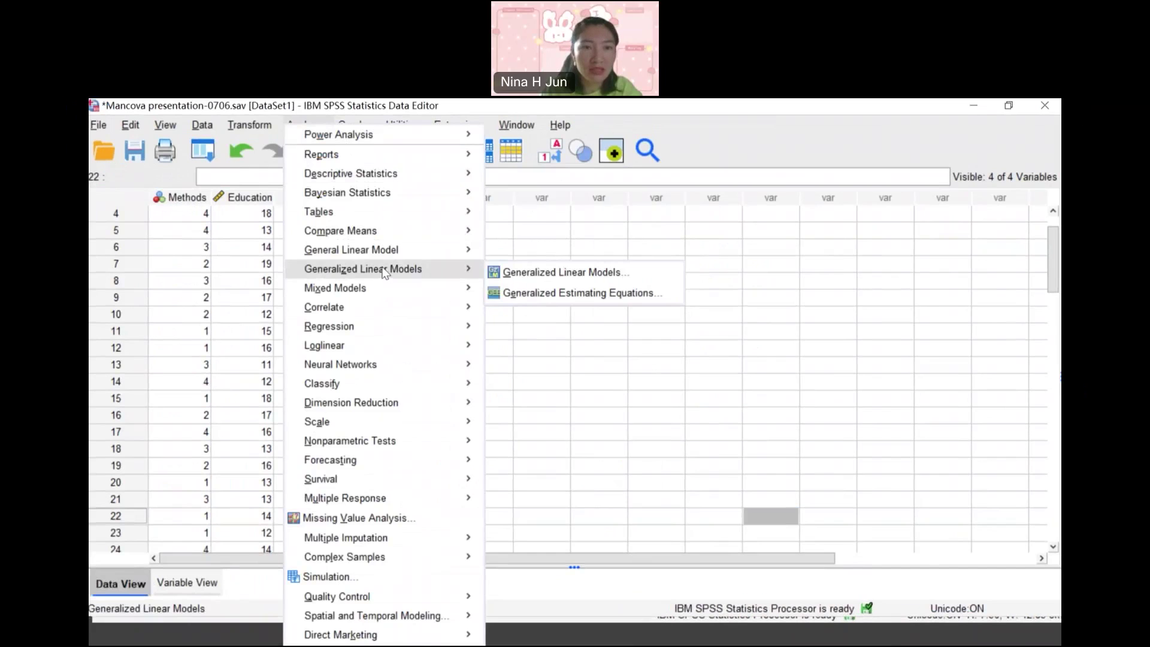
mouse_move(474, 253)
left_click(520, 274)
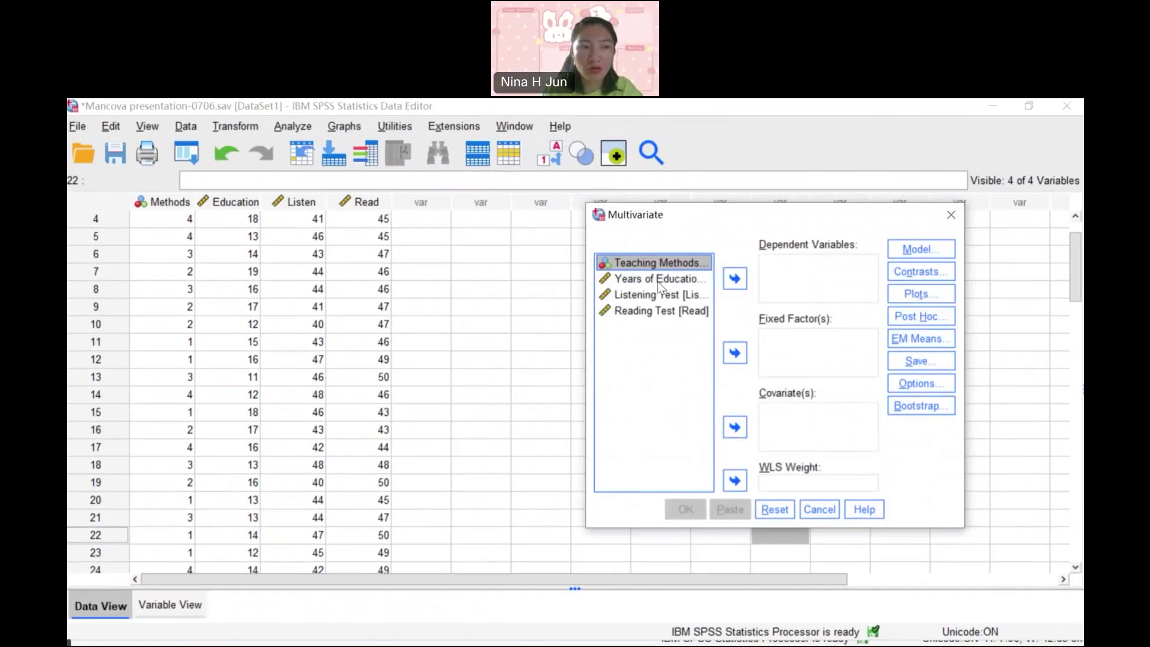
- Assign Years of Education as the covariate and Teaching Methods as the fixed factor of the multivariate analysis
left_click(623, 281)
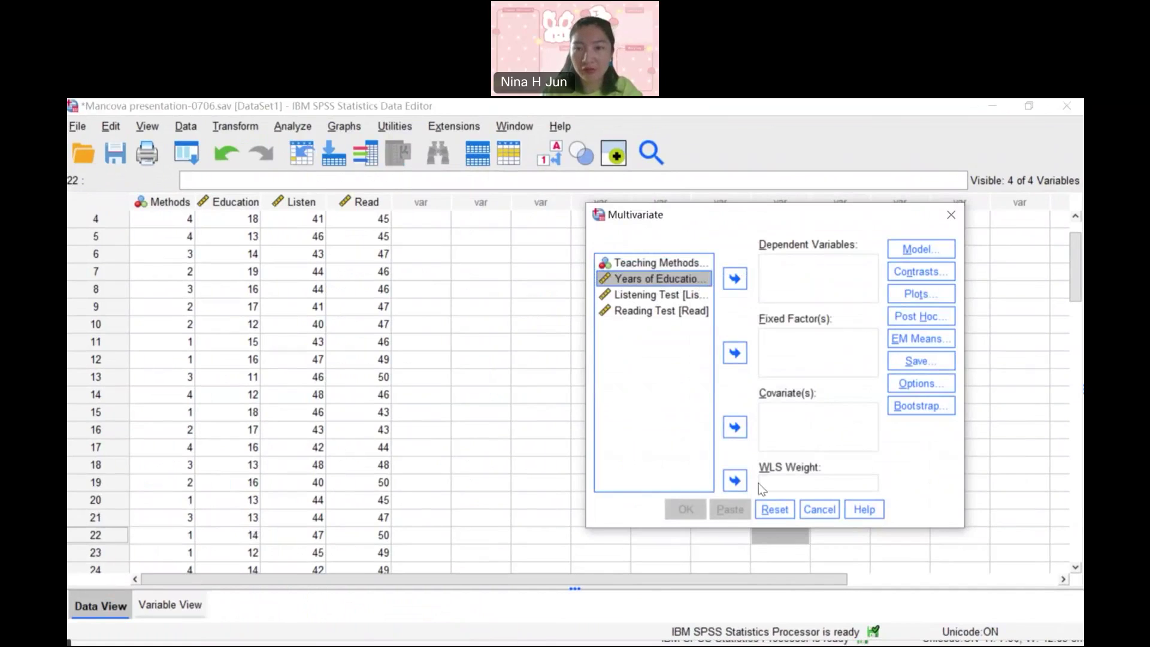
left_click(735, 428)
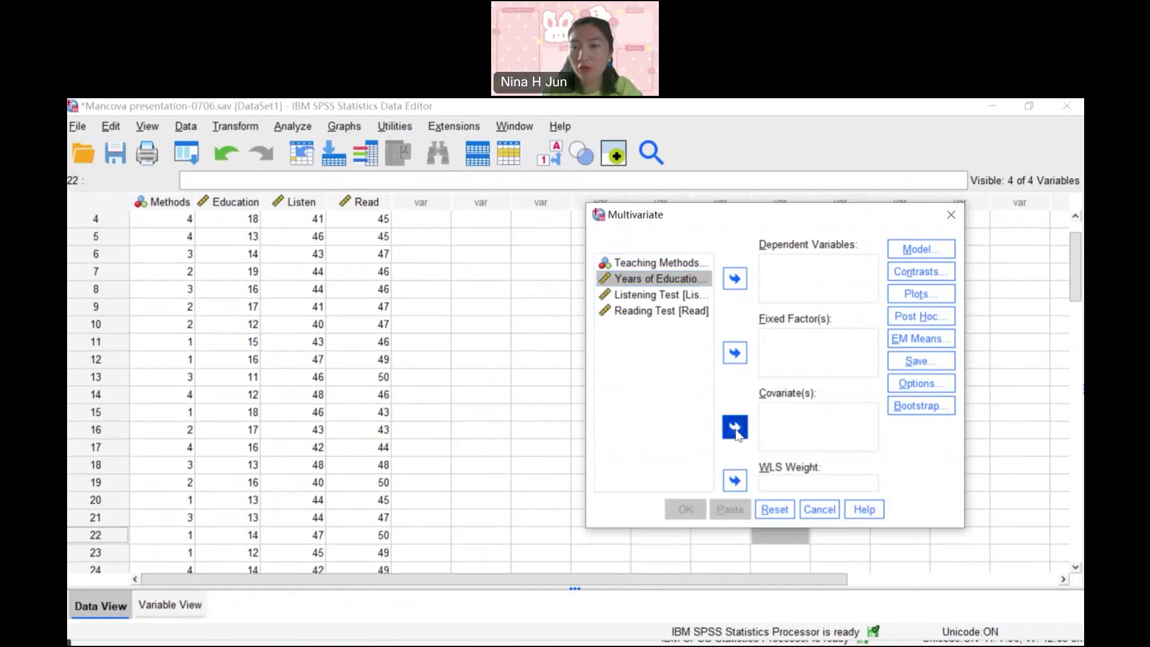
left_click(657, 264)
left_click(734, 353)
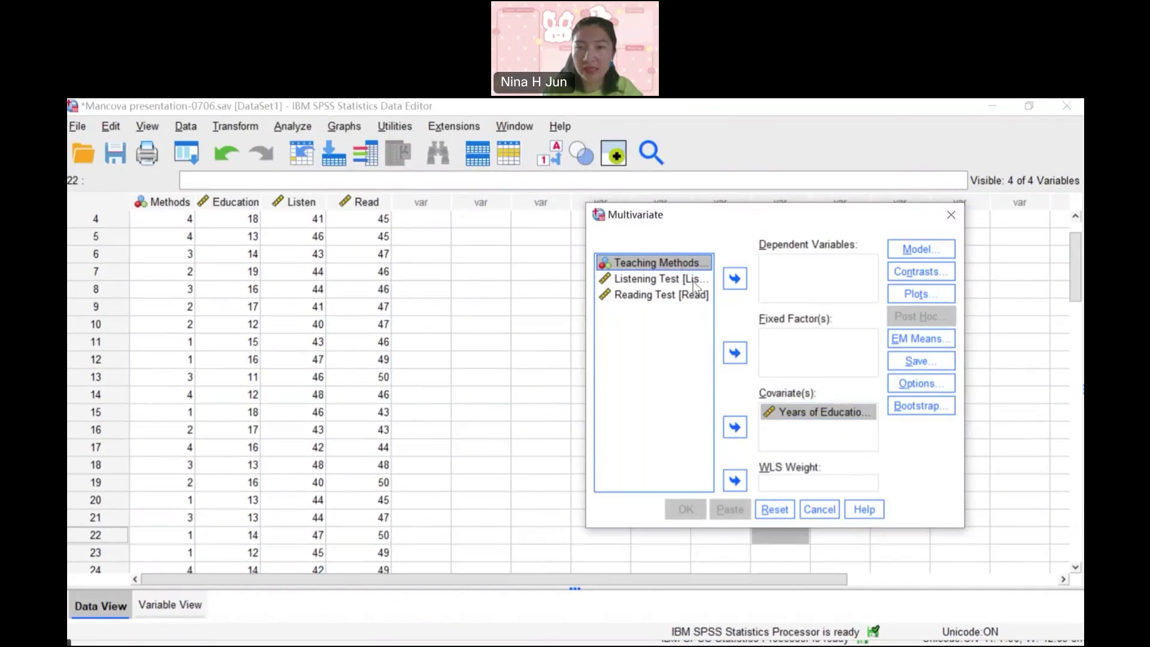
left_click(742, 352)
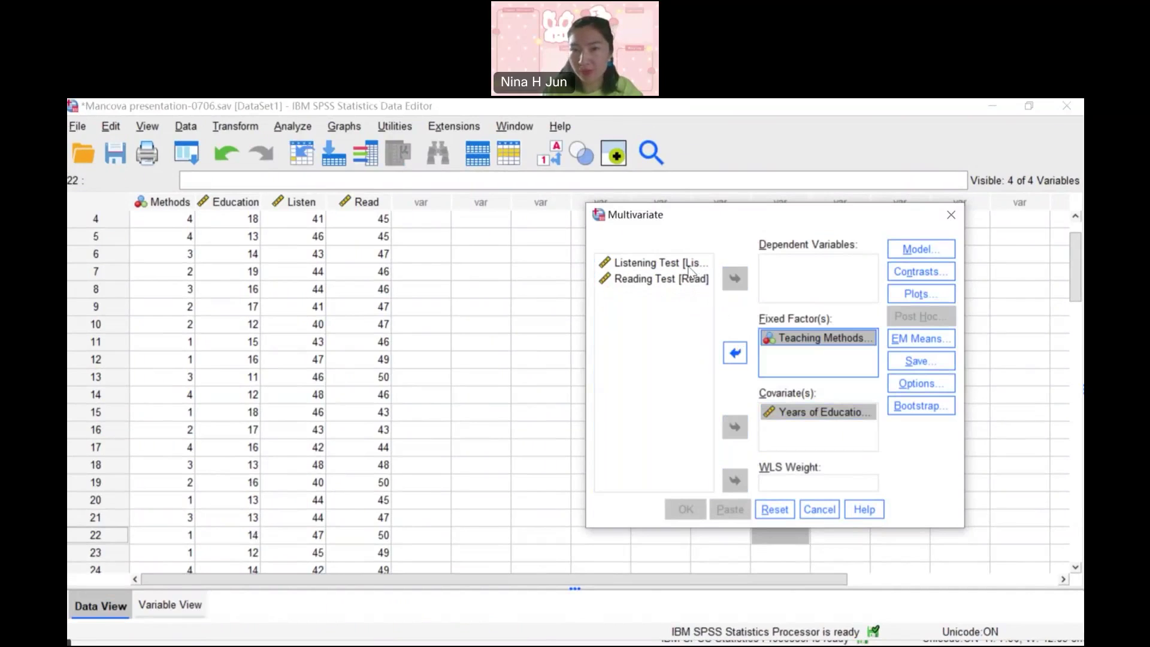
- Add Listening Test and Reading Test as the dependent variables
left_click(642, 265)
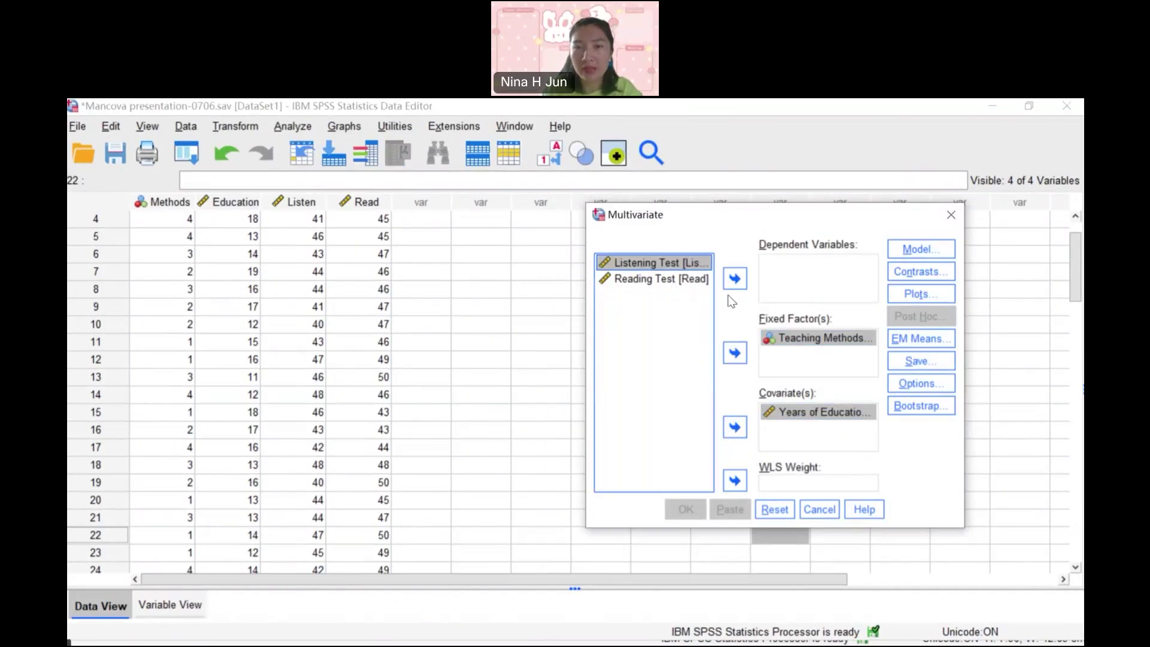
left_click(737, 282)
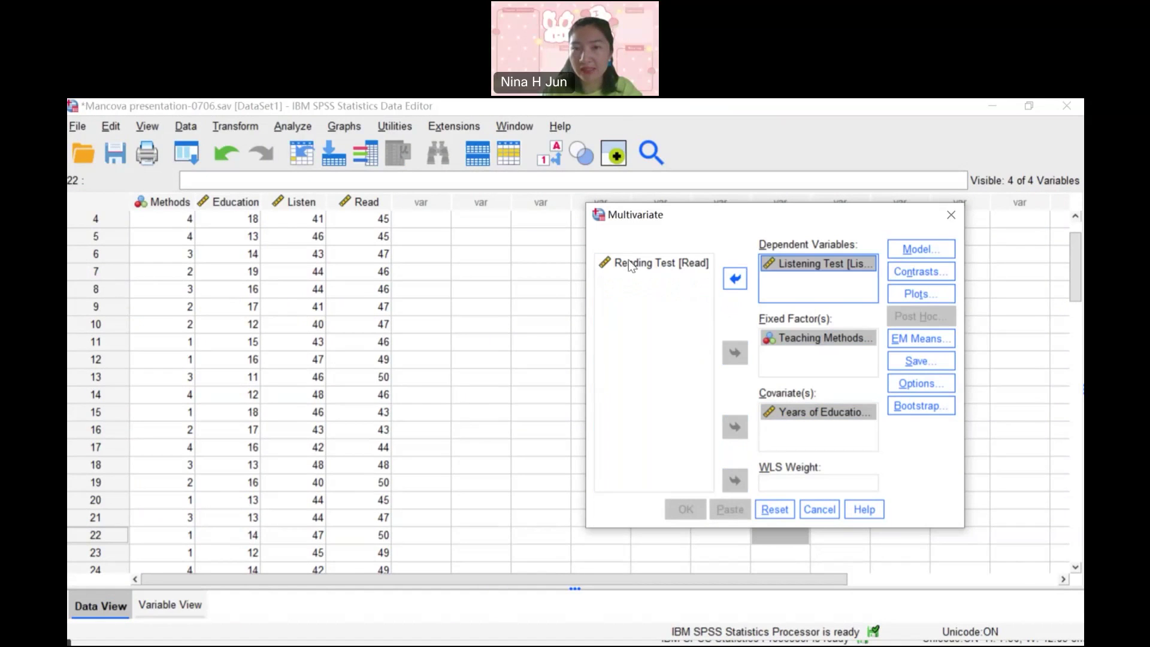
left_click(630, 264)
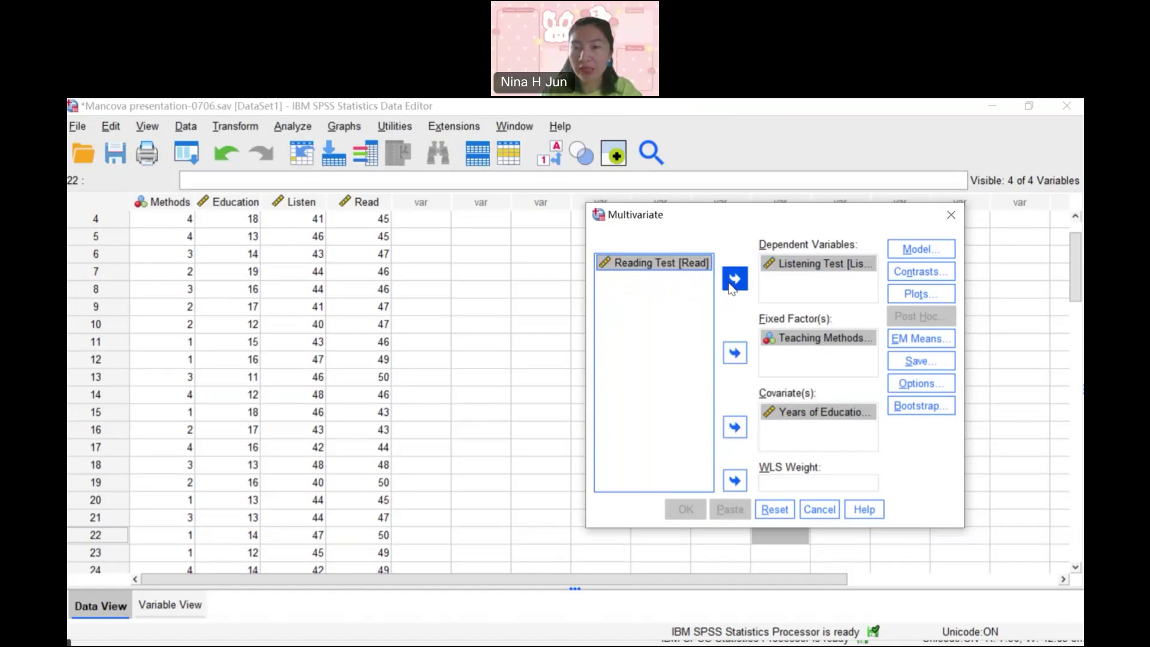
left_click(732, 288)
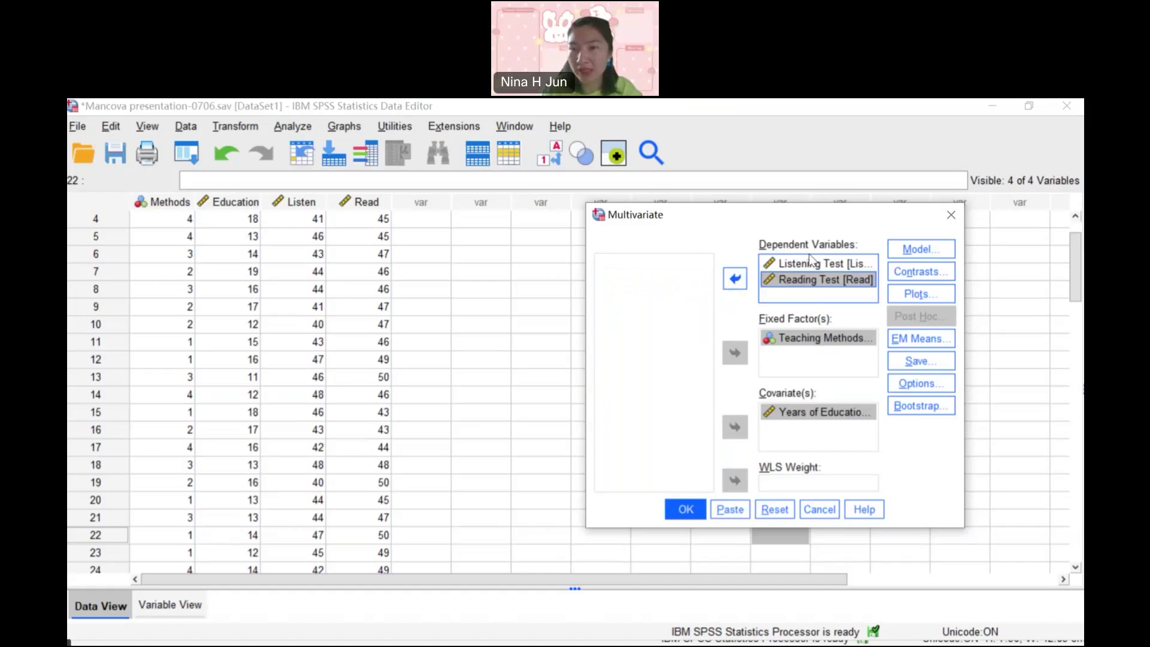
- Request estimated marginal means for Methods, without comparing main effects
left_click(916, 346)
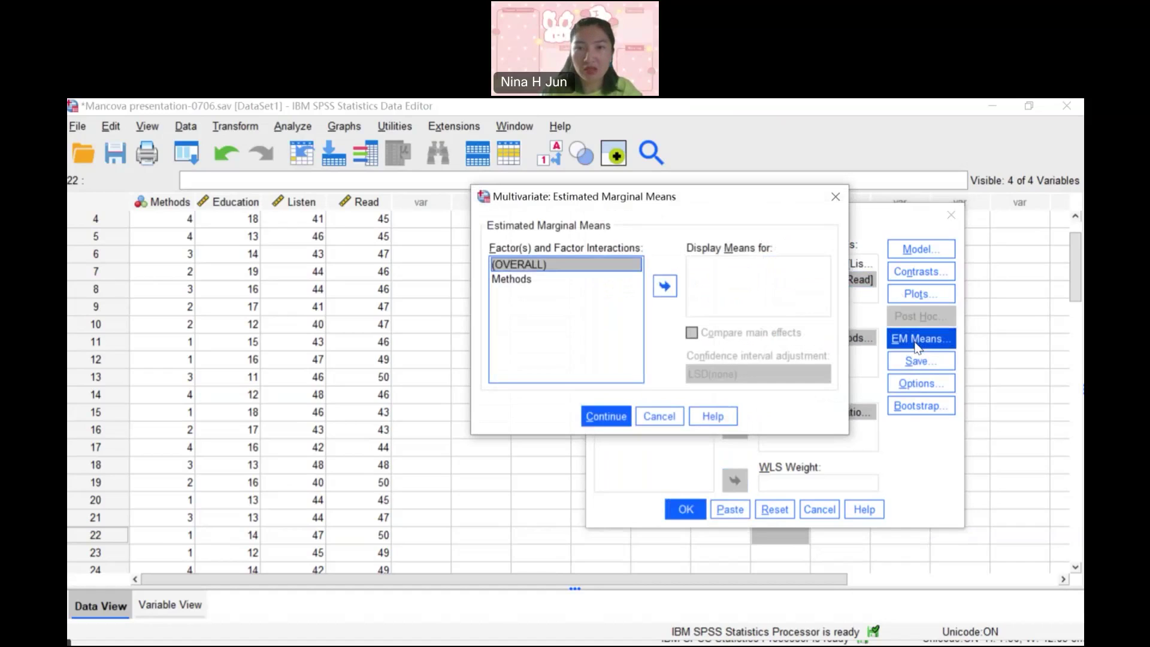
left_click(514, 281)
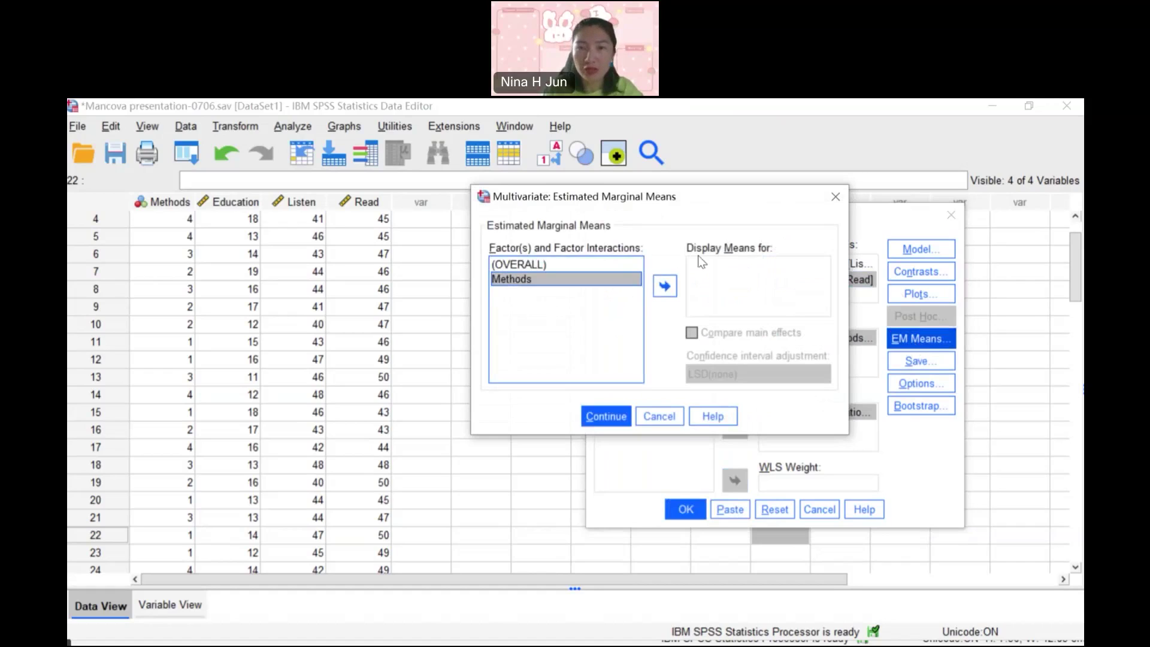
left_click(670, 286)
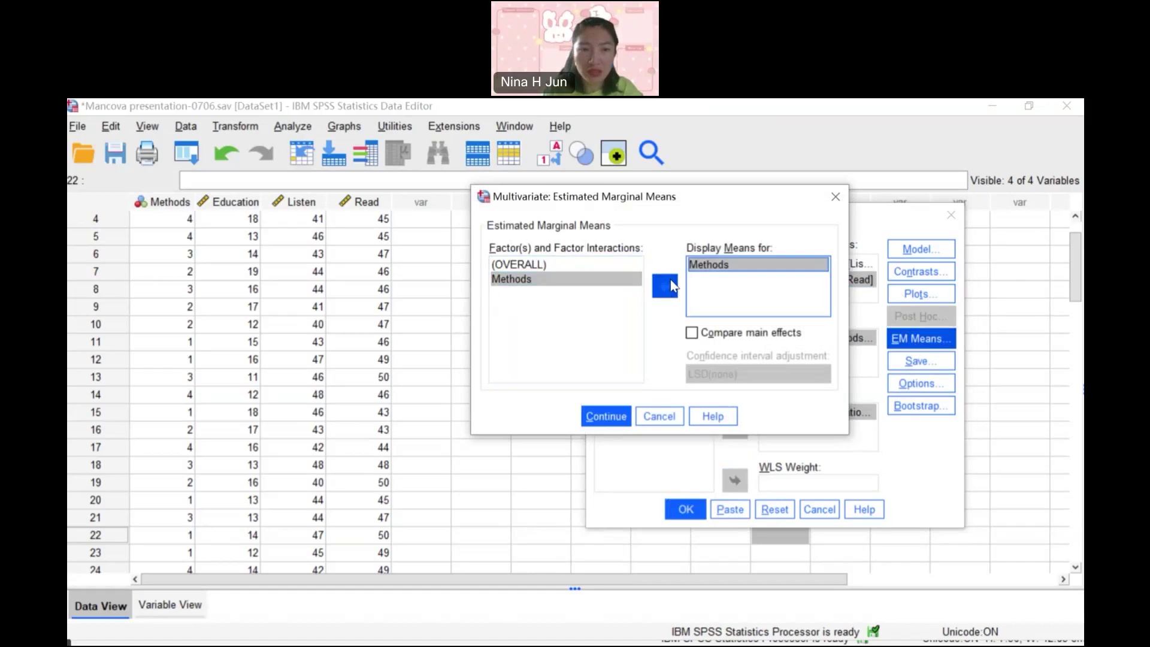
left_click(605, 417)
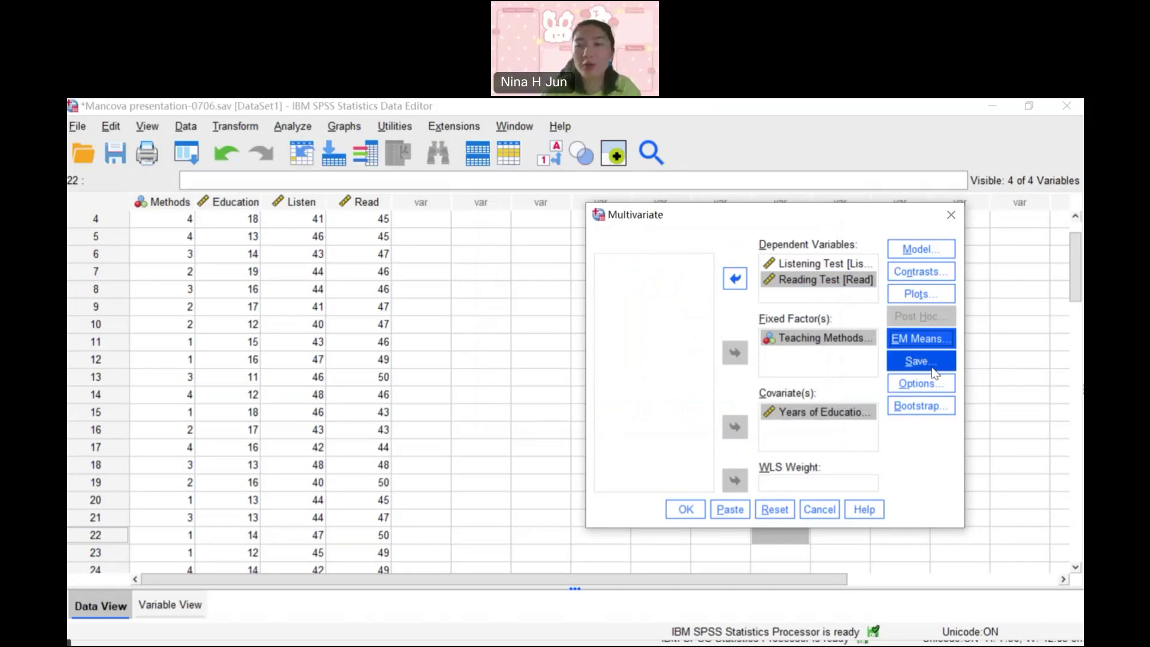
- Include descriptive statistics, homogeneity tests and estimates of effect size in the analysis output
left_click(920, 383)
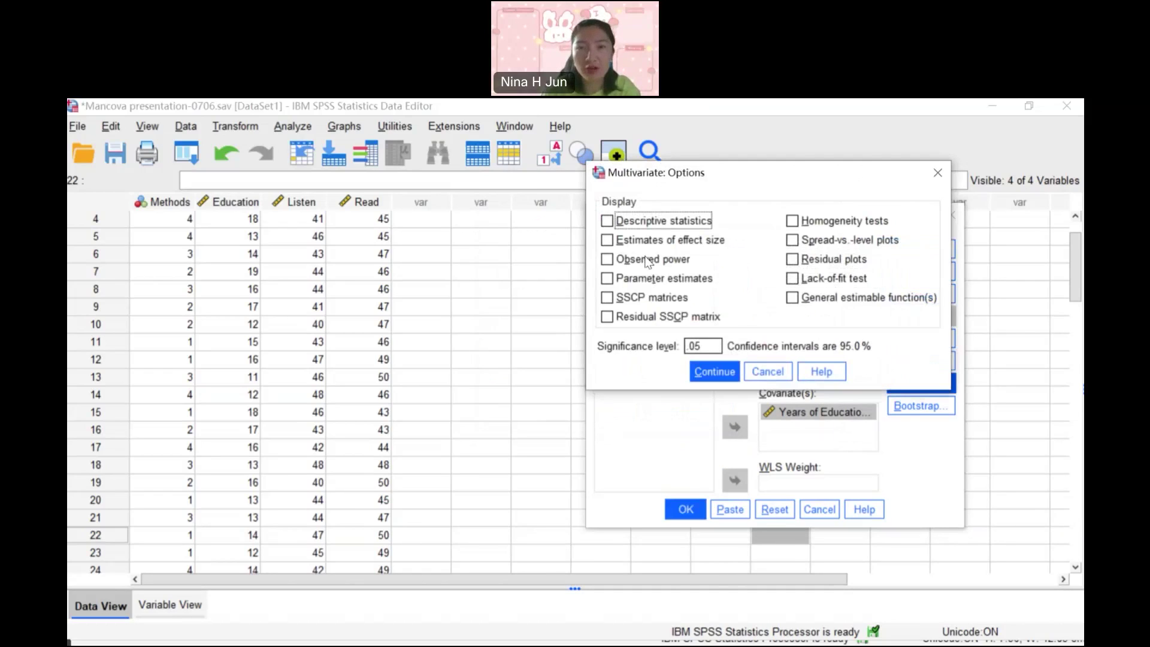
left_click(608, 222)
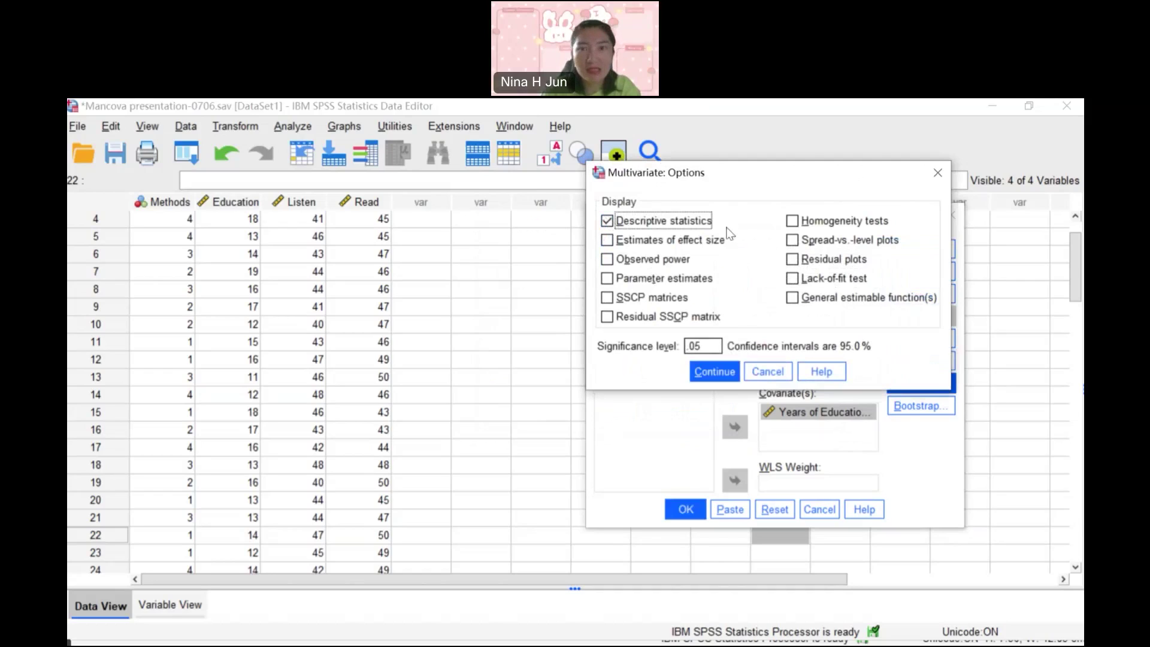
left_click(794, 221)
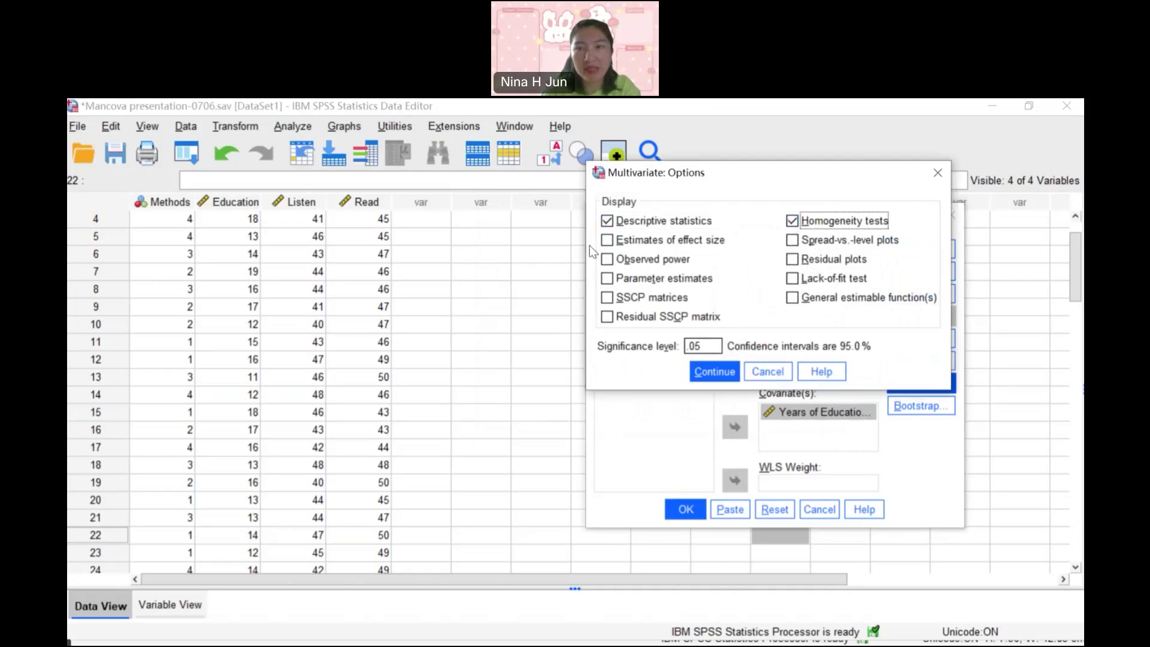
left_click(608, 241)
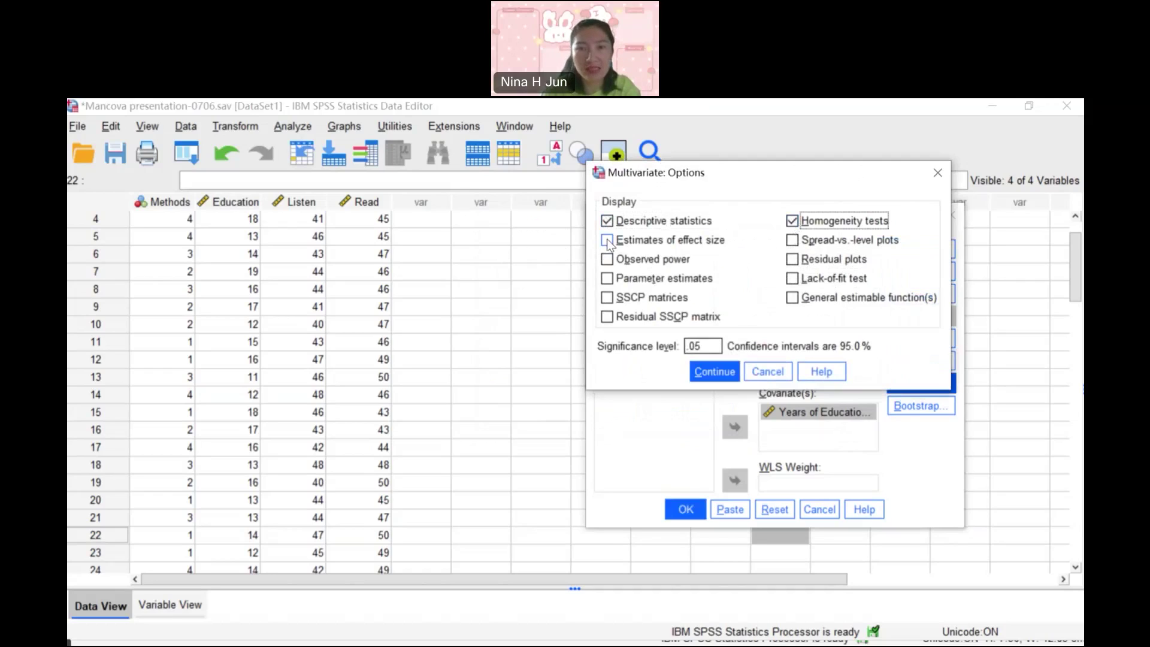
left_click(713, 371)
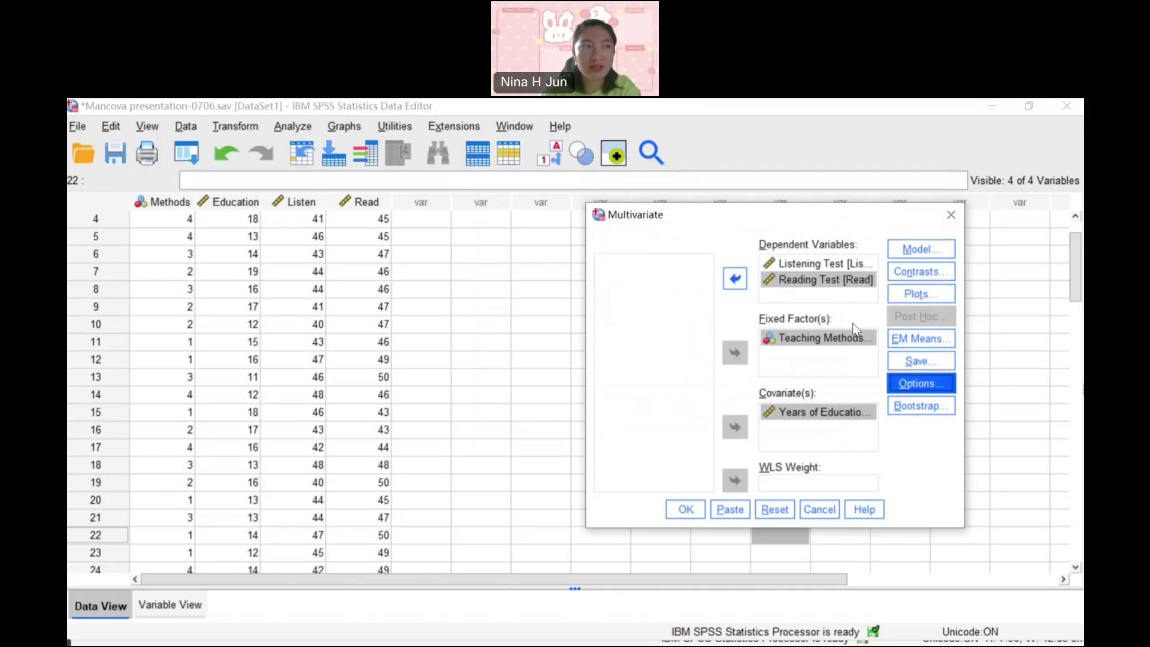
- Add a line-chart profile plot with Methods on the horizontal axis
left_click(941, 296)
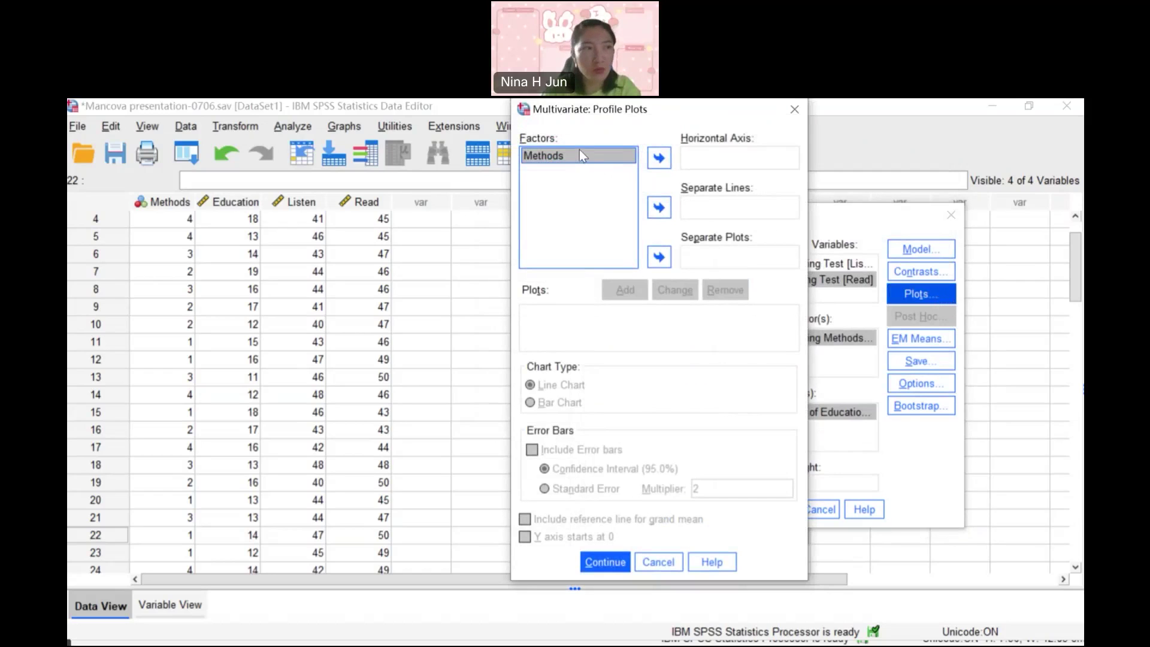
left_click(579, 154)
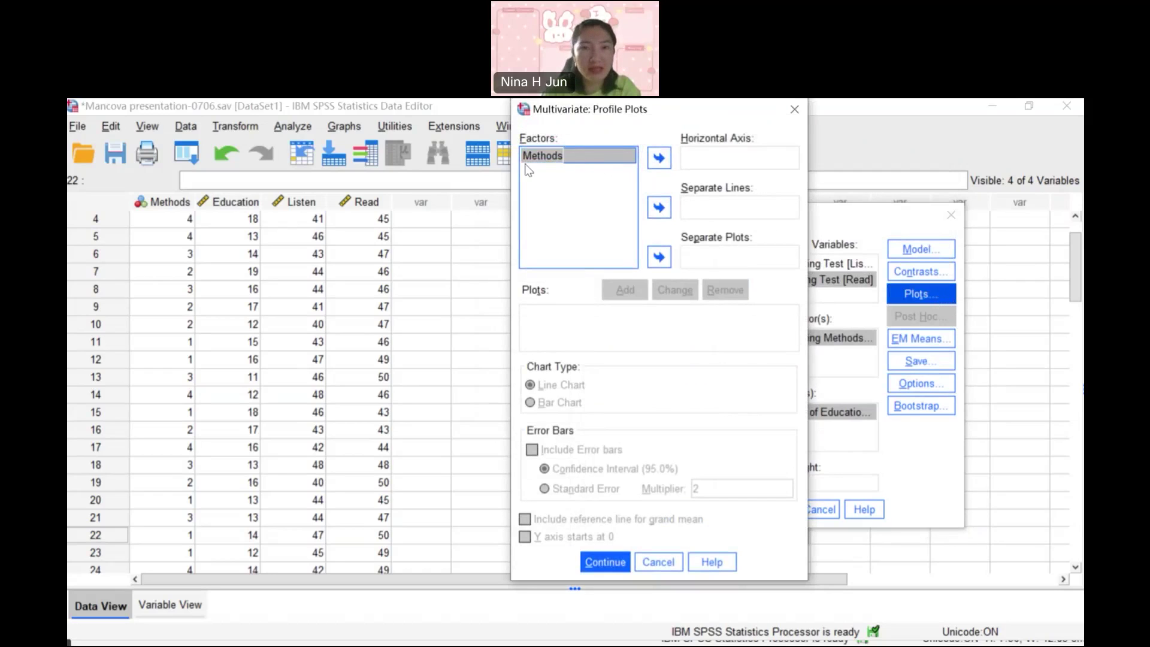
left_click(658, 159)
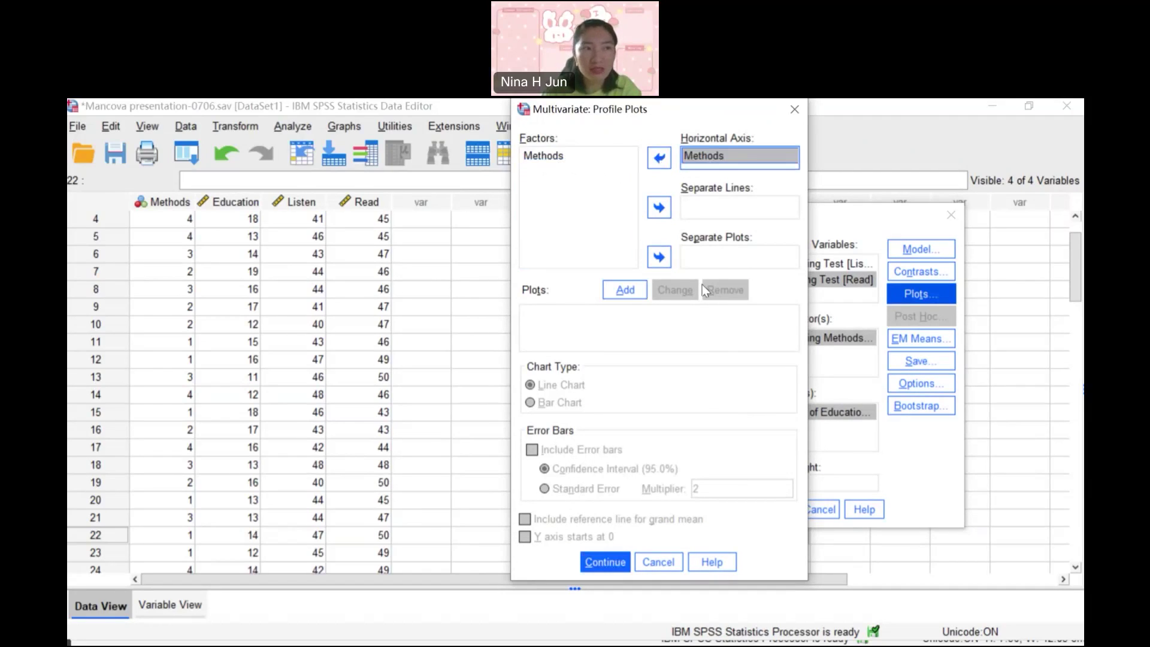
left_click(624, 290)
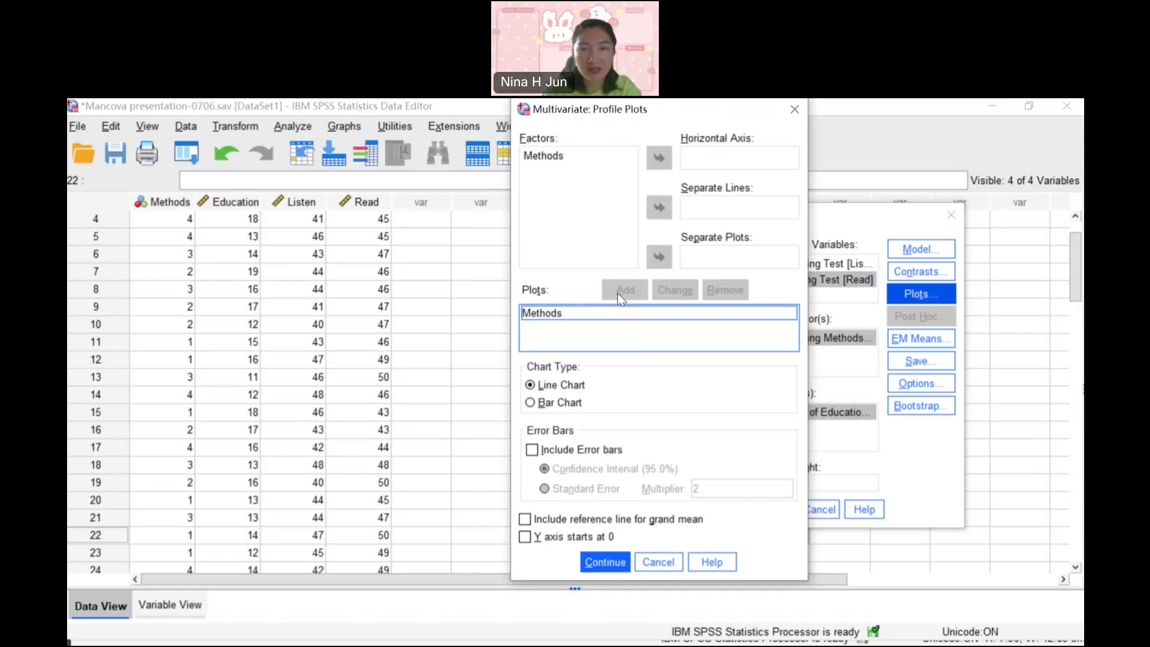
left_click(607, 563)
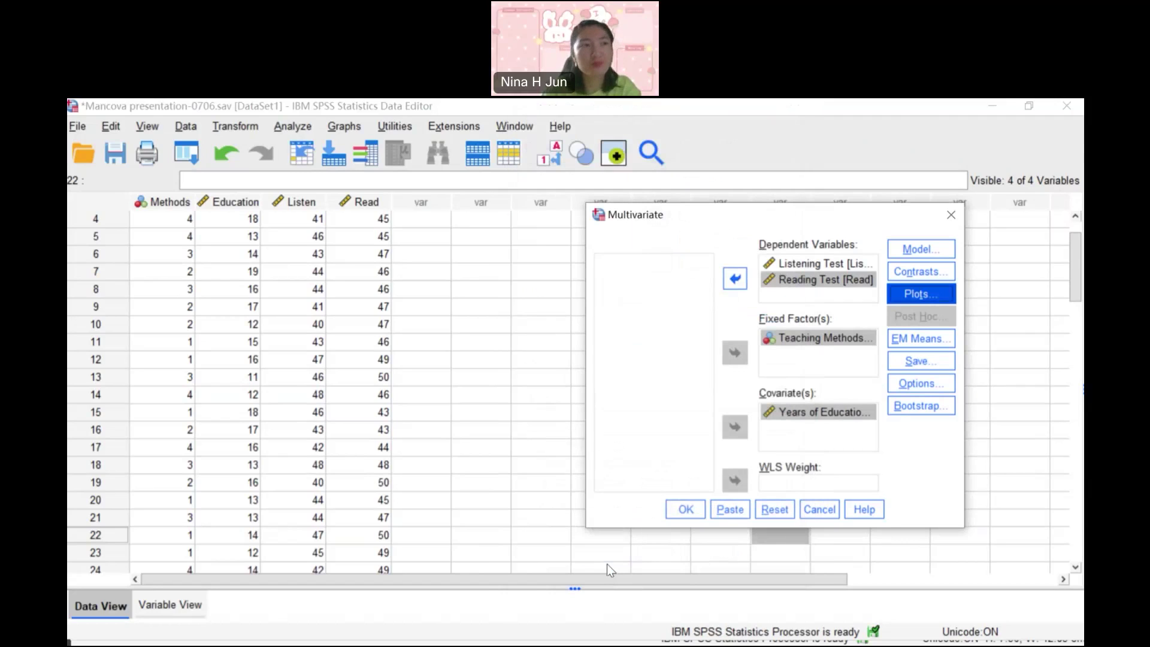
- Specify the model with custom terms and add the Education*Methods interaction
left_click(918, 250)
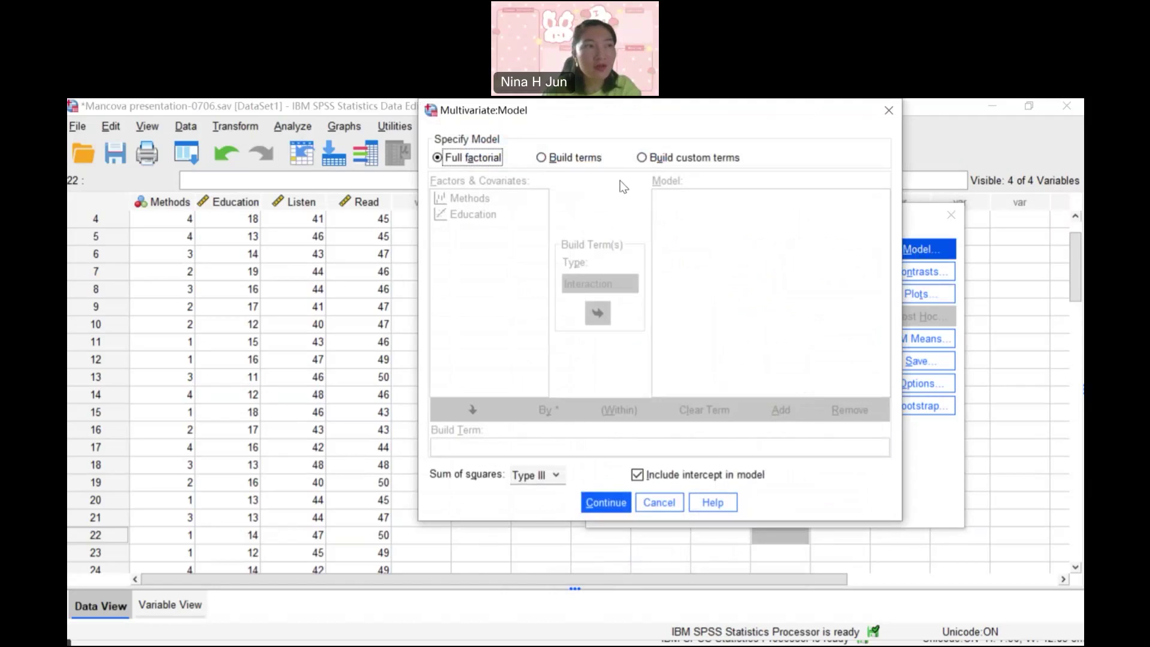
left_click(643, 159)
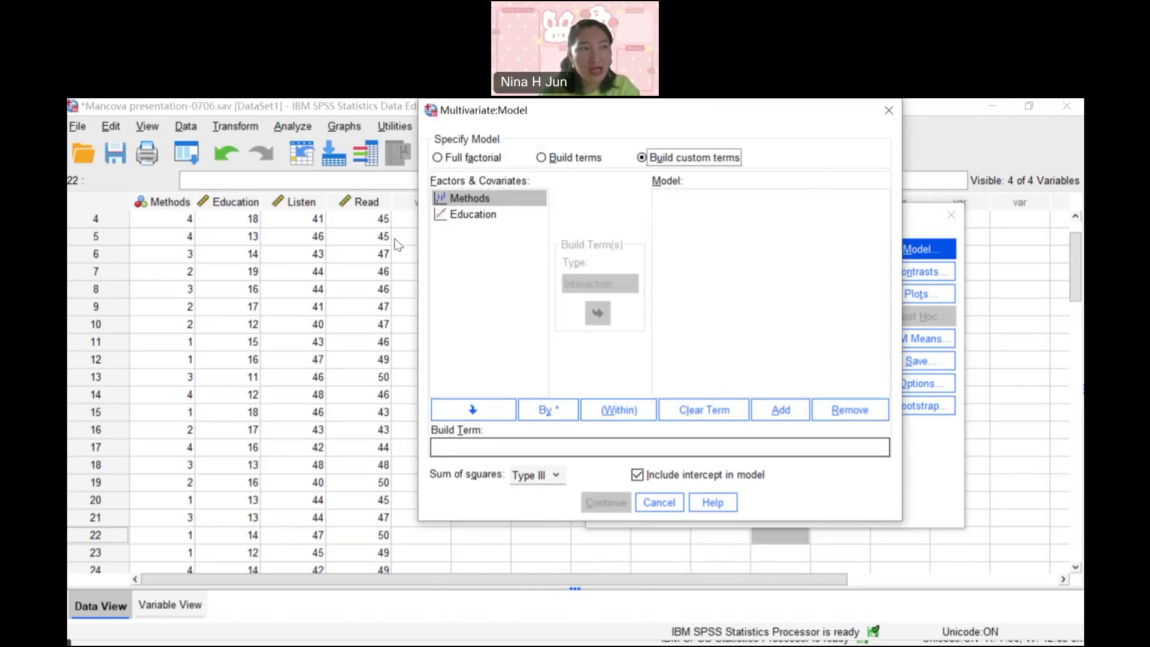
left_click(472, 204)
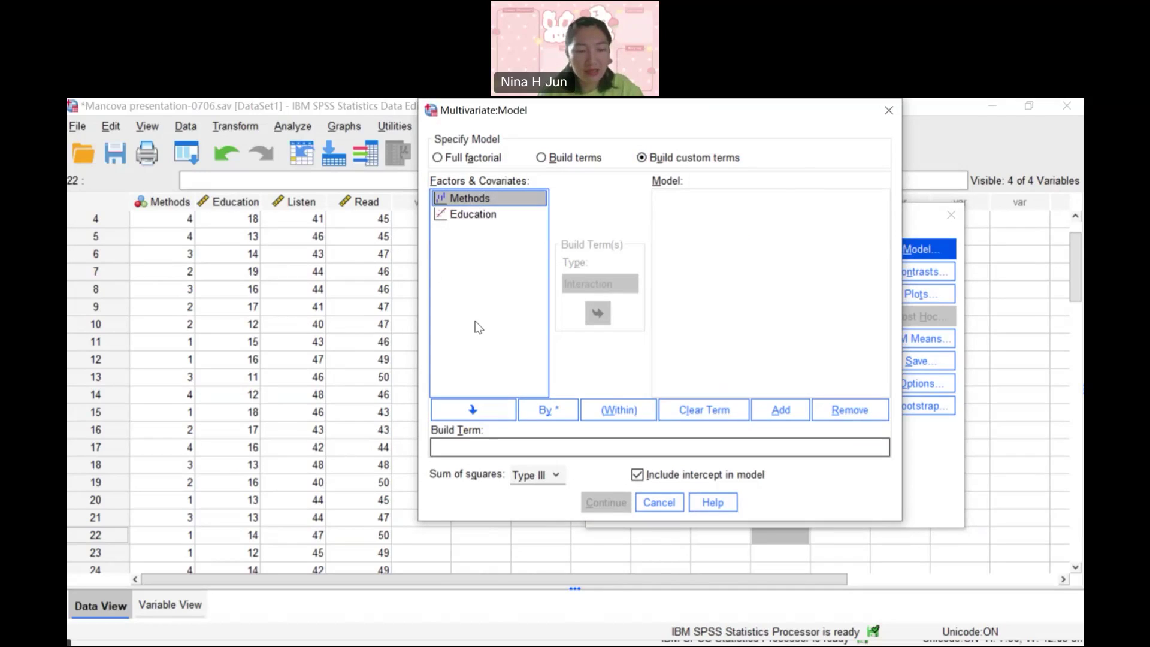
left_click(484, 216, "shift")
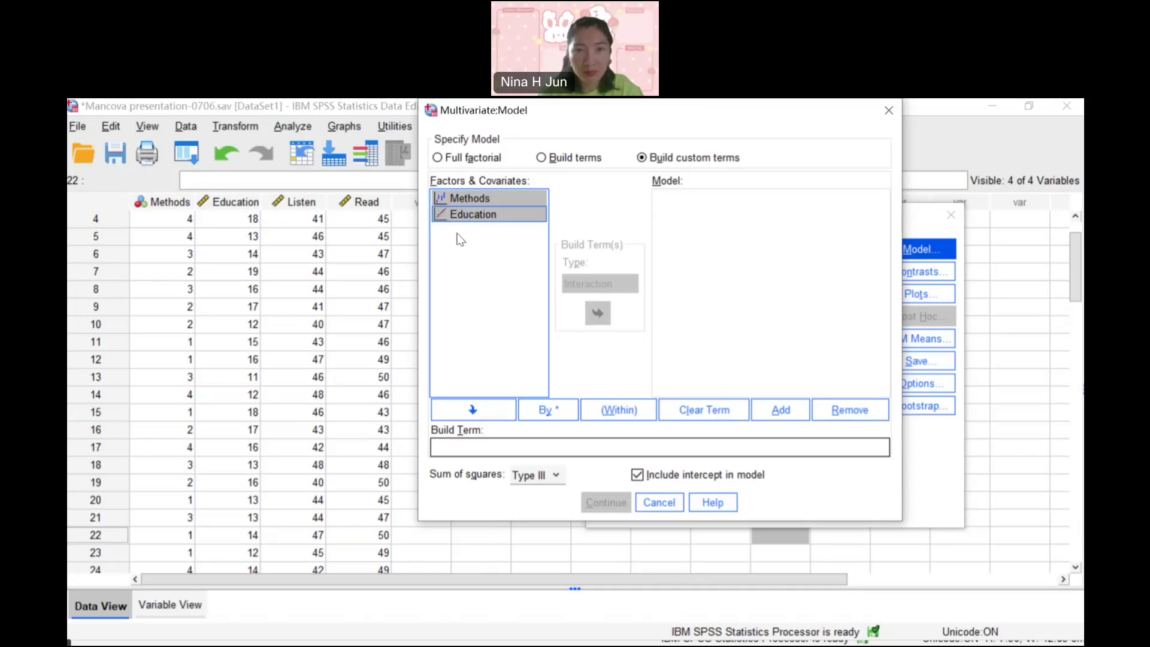
left_click_drag(462, 198, 688, 204)
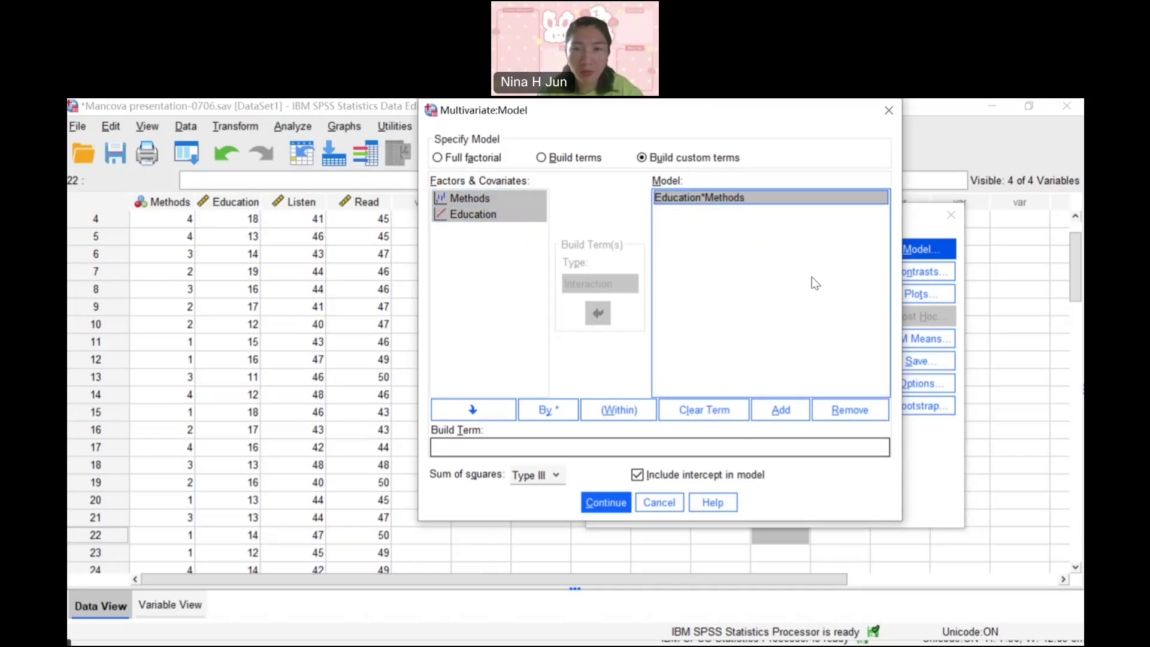
- Add Methods and Education as separate main-effect terms and accept the custom model
left_click(480, 214)
left_click_drag(471, 200, 738, 233)
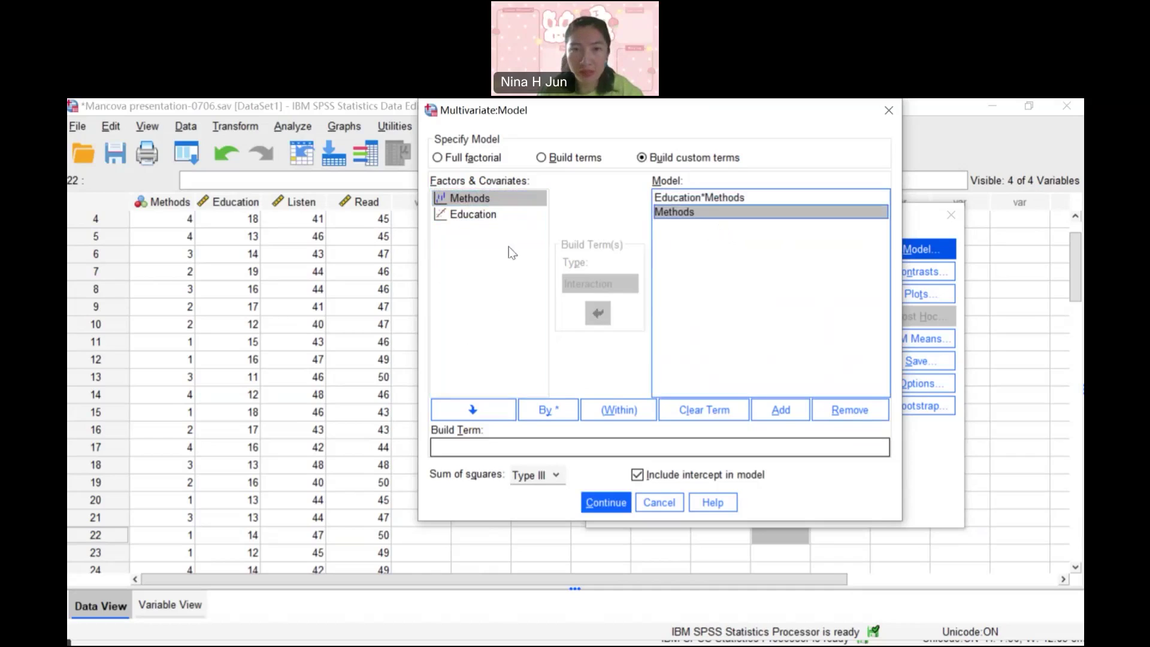
left_click(464, 217)
left_click_drag(465, 217, 695, 243)
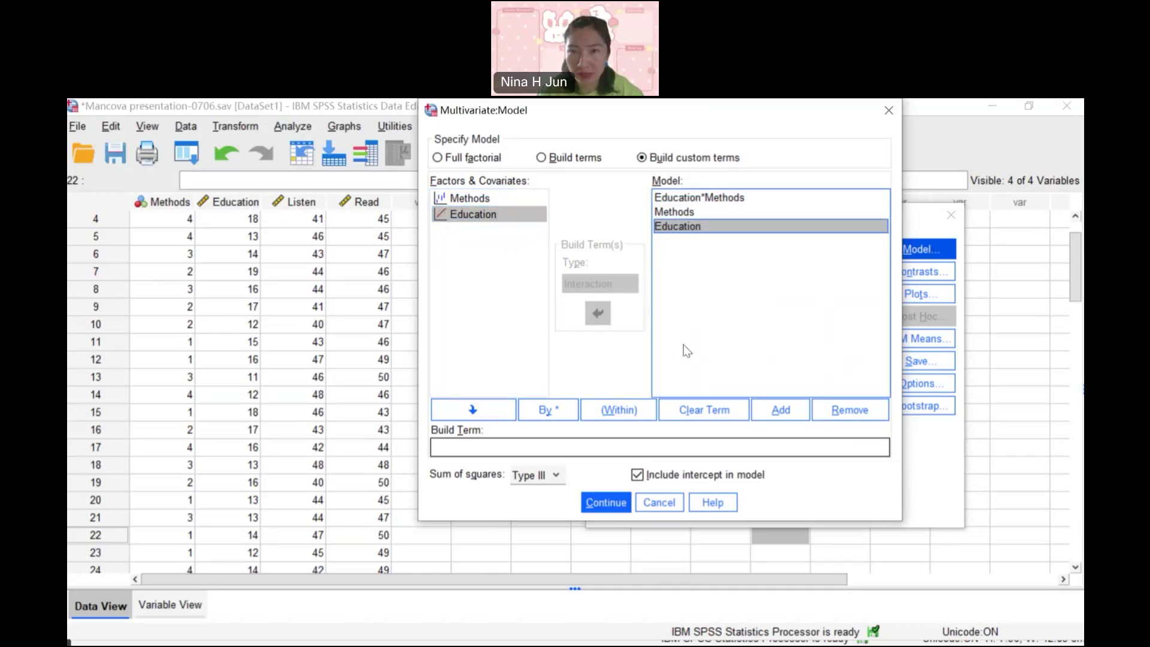
left_click(613, 496)
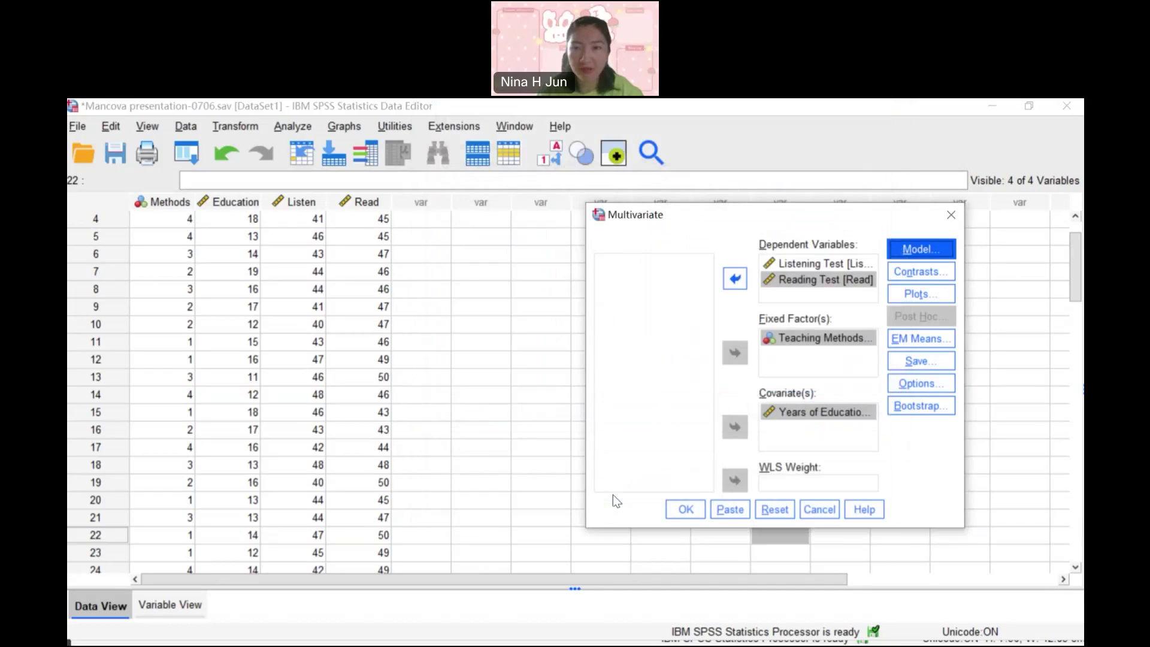
- Run the multivariate analysis and review the Descriptive Statistics and Box's Test of Equality of Covariance Matrices tables
left_click(685, 514)
left_click(685, 510)
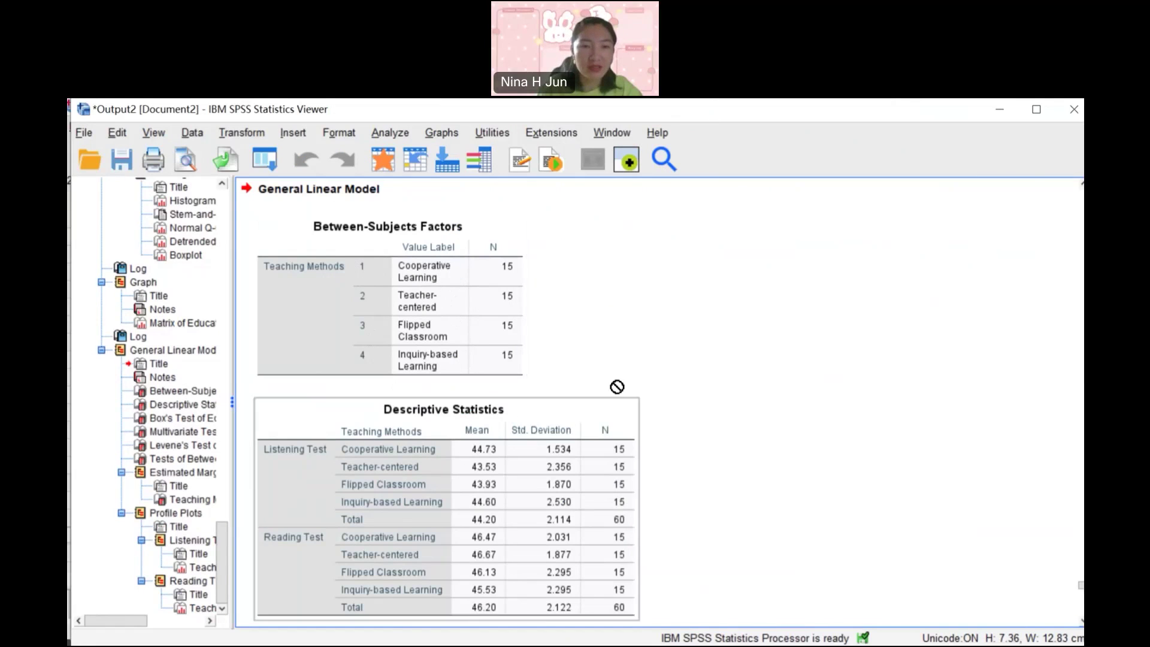
scroll(719, 369, "down", 2)
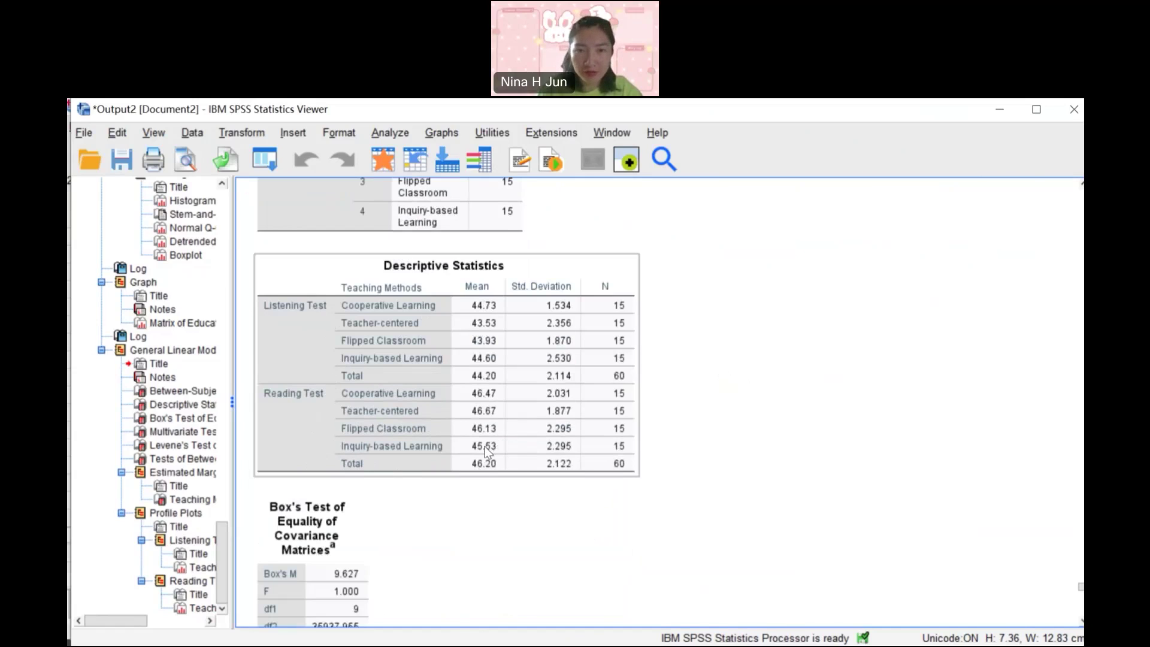
scroll(482, 459, "down", 5)
left_click(299, 250)
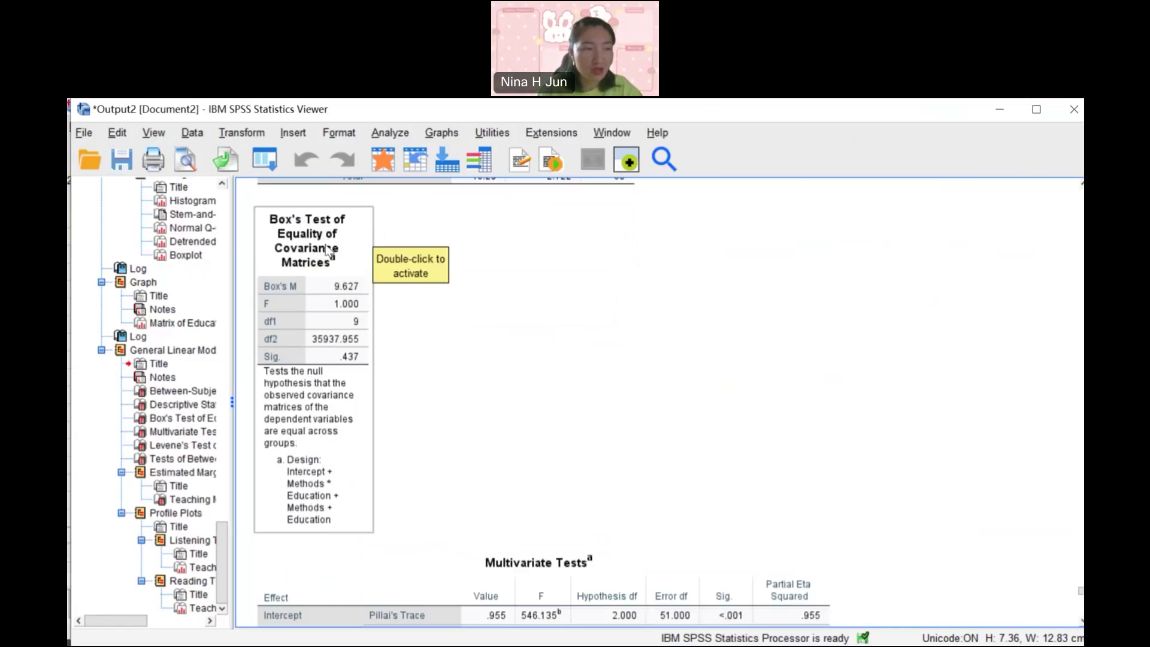
- Underline the Sig. row of the Box's Test table with the annotation pen and handwrite 0.001 beside it
left_click_drag(329, 250, 618, 127)
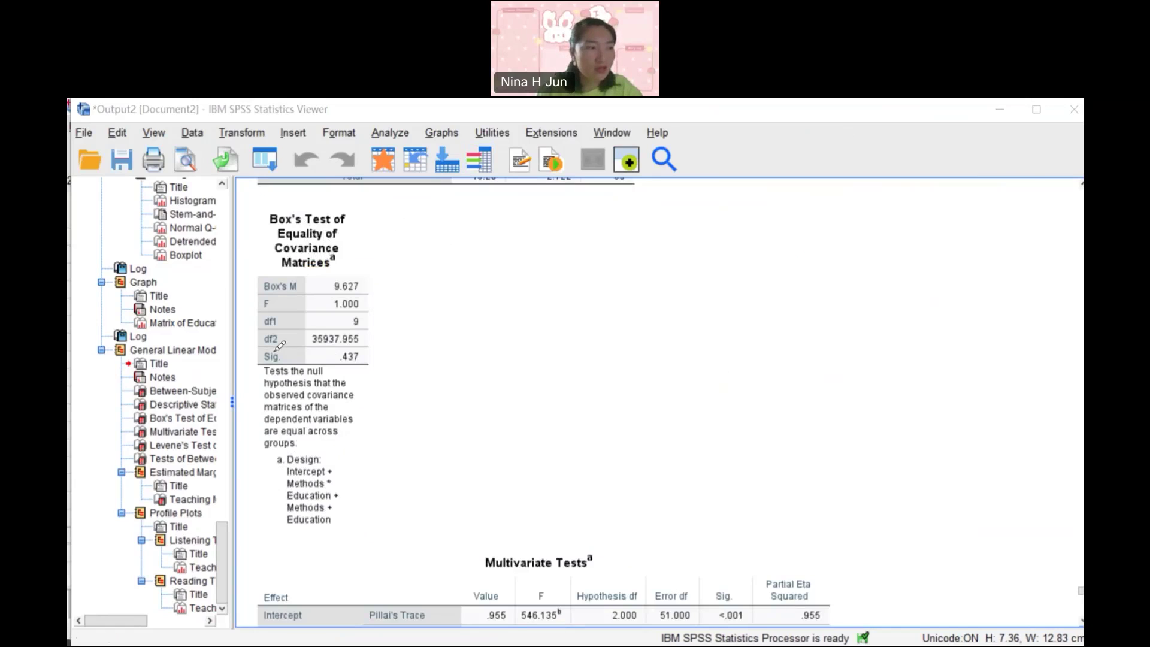
mouse_move(260, 361)
left_mouse_down()
mouse_move(367, 362)
mouse_move(443, 342)
mouse_move(436, 354)
left_mouse_up()
left_click(411, 357)
left_click_drag(474, 351, 510, 371)
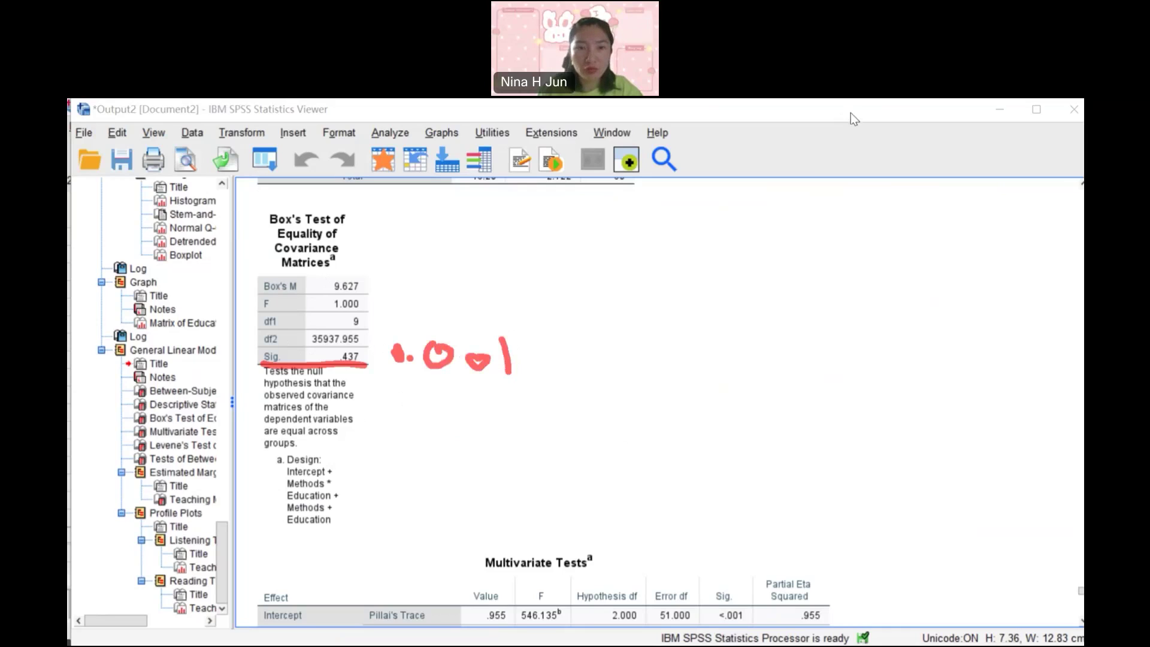
- Underline Wilks' Lambda in the Methods rows of the Multivariate Tests table and handwrite < 0.001 above the table
scroll(851, 112, "down", 3)
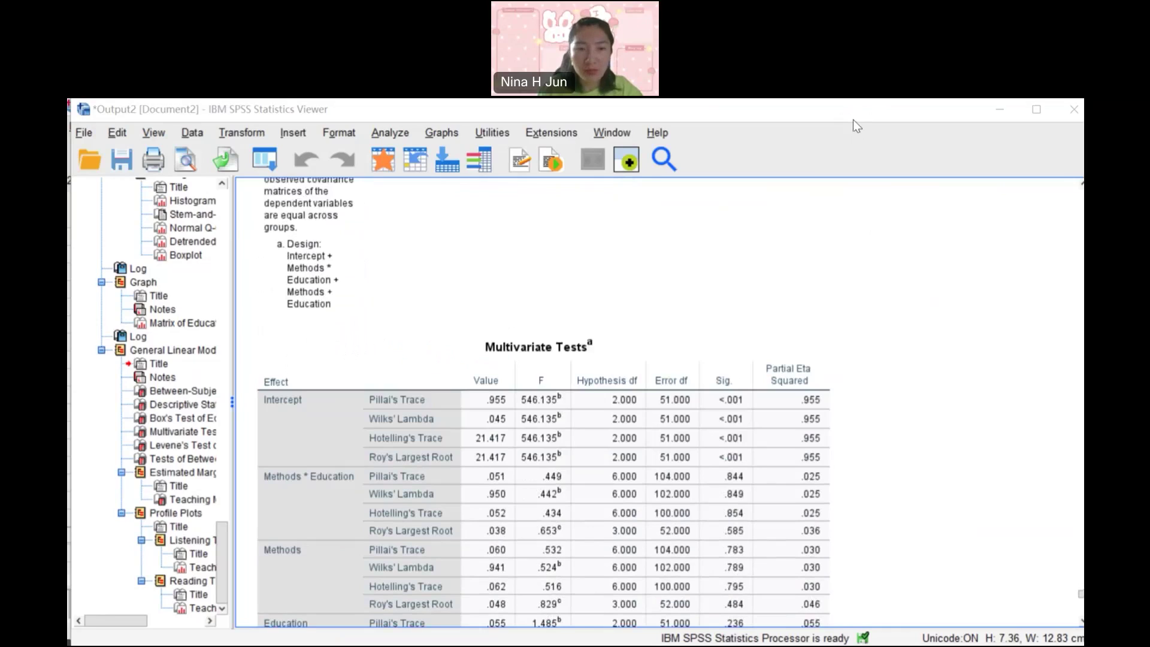
left_click_drag(369, 574, 433, 574)
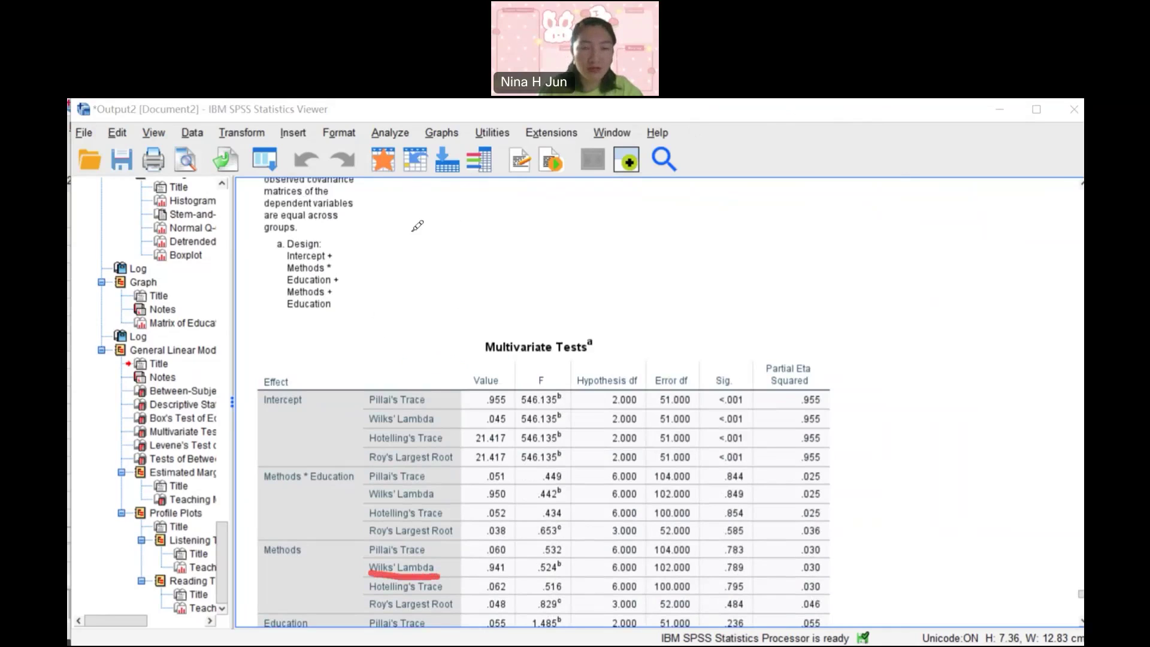
mouse_move(499, 248)
left_mouse_down()
mouse_move(485, 266)
mouse_move(513, 276)
mouse_move(548, 257)
mouse_move(591, 259)
mouse_move(596, 246)
mouse_move(628, 263)
mouse_move(639, 248)
mouse_move(673, 269)
left_mouse_up()
left_click(566, 266)
left_click(672, 237)
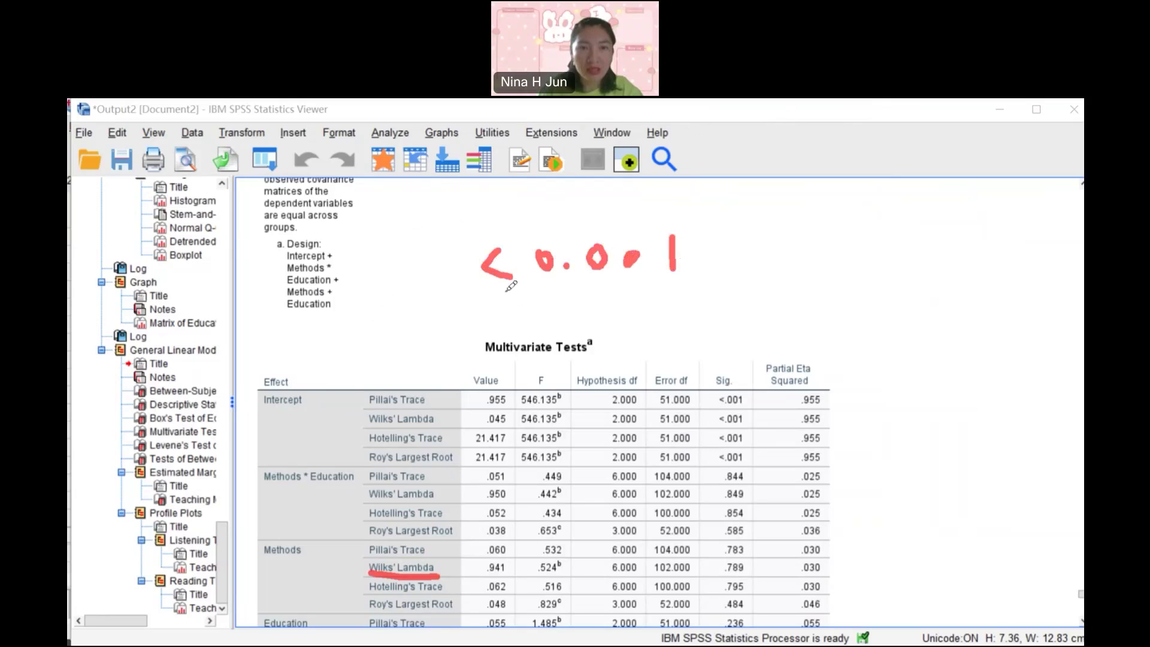
- Circle Pillai's Trace in the Methods rows, handwrite > beneath the < sign and mark Wilks' Lambda
left_click(372, 537)
mouse_move(372, 538)
left_mouse_down()
mouse_move(413, 563)
mouse_move(429, 542)
mouse_move(378, 534)
left_mouse_up()
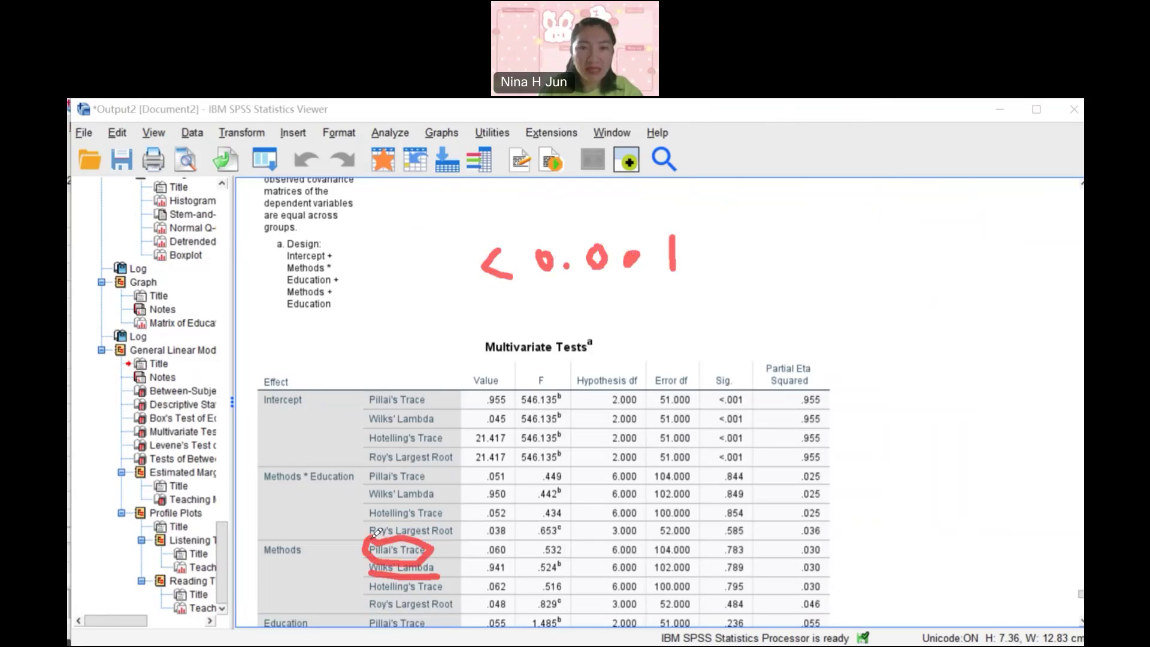
mouse_move(490, 302)
left_mouse_down()
mouse_move(507, 312)
mouse_move(492, 324)
left_mouse_up()
left_click_drag(349, 568, 364, 563)
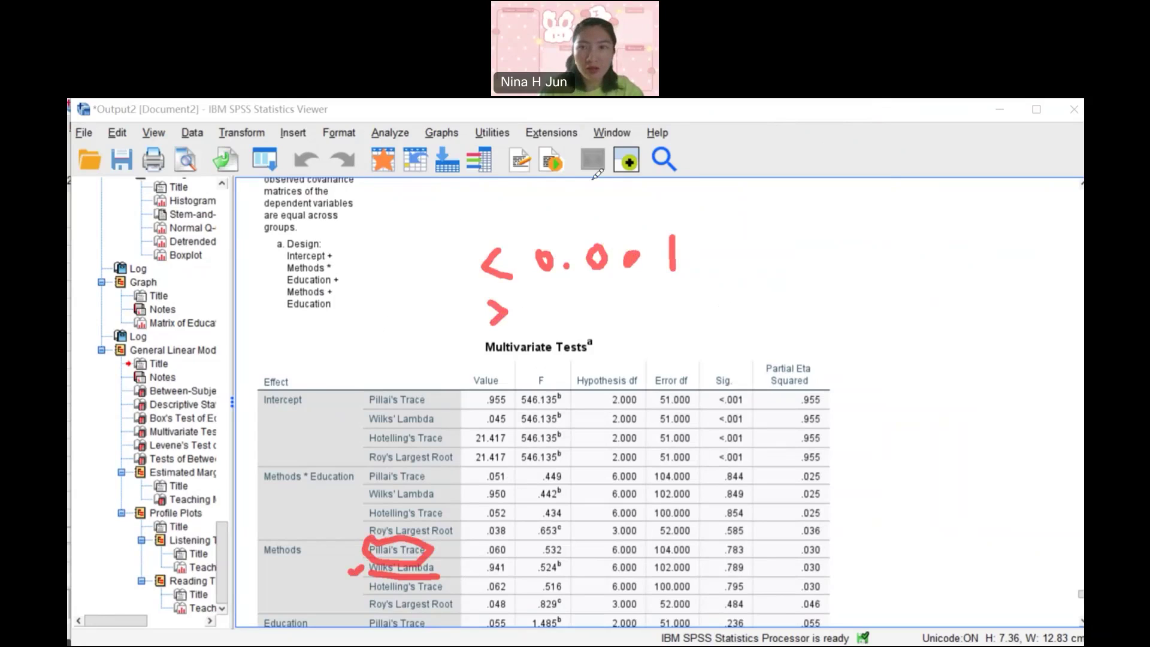
- Underline the Methods effect in the full Multivariate Tests table, together with its Wilks' Lambda label and Sig. value
scroll(800, 337, "down", 5)
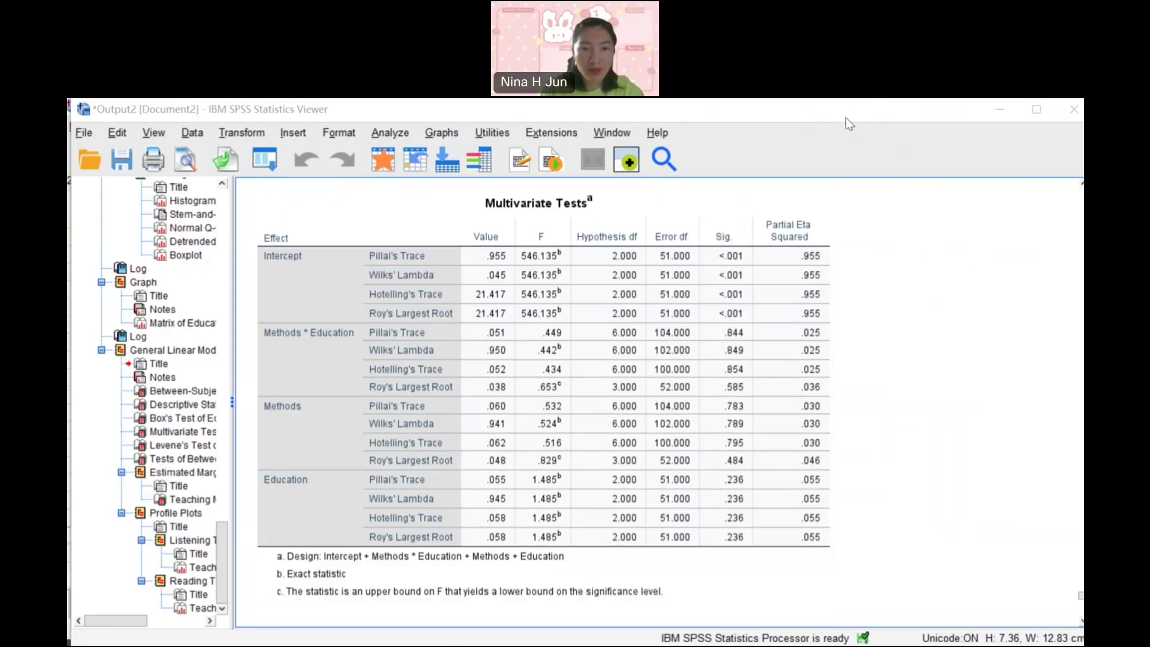
left_click_drag(265, 413, 304, 423)
left_click_drag(712, 433, 749, 431)
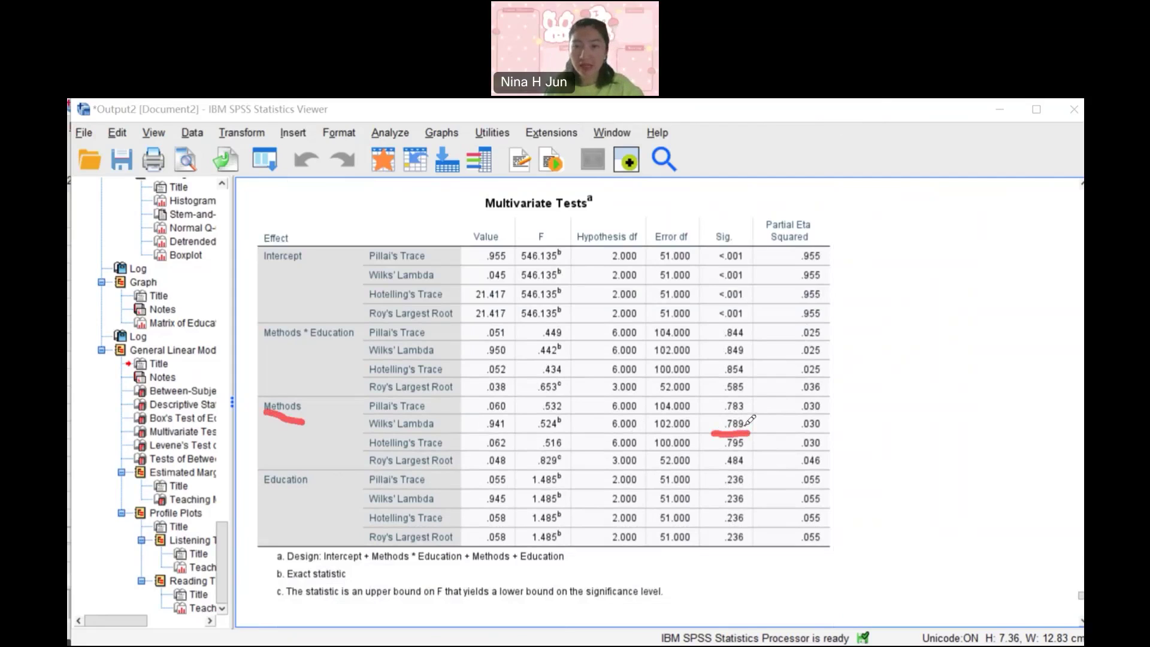
left_click_drag(365, 434, 438, 434)
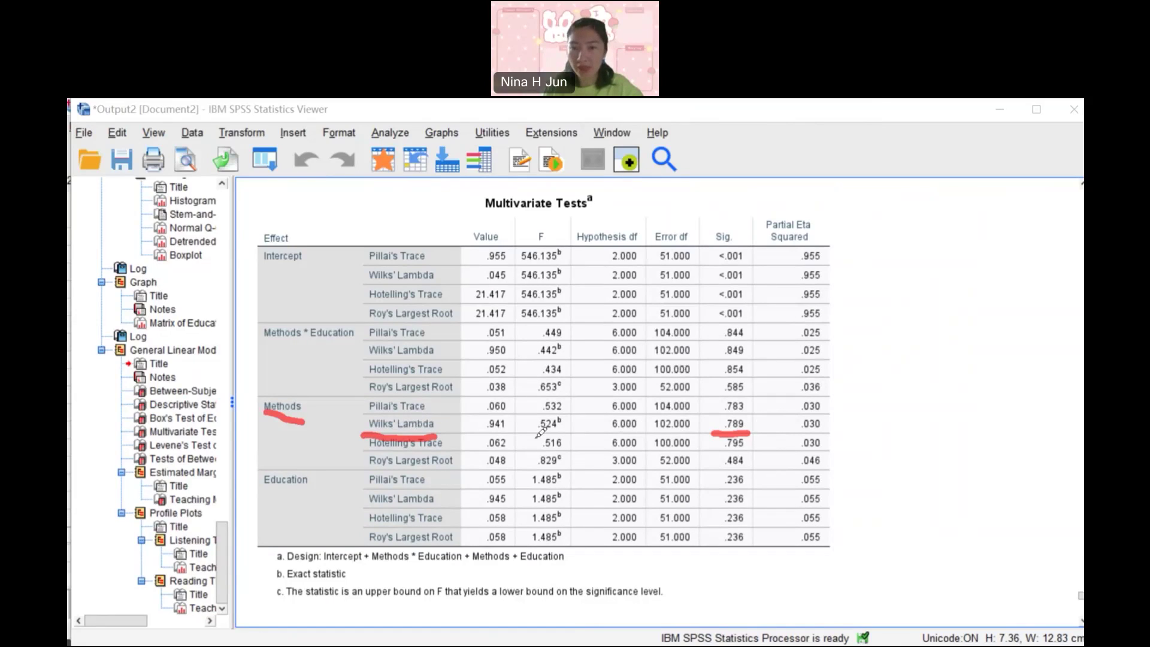
- Handwrite < 0.05 beside the Multivariate Tests table and circle the Wilks' Lambda Sig. value for Methods
mouse_move(880, 414)
left_mouse_down()
mouse_move(864, 431)
mouse_move(878, 442)
left_mouse_up()
mouse_move(910, 417)
left_mouse_down()
mouse_move(917, 424)
mouse_move(898, 430)
mouse_move(961, 420)
left_mouse_up()
left_click(928, 427)
left_click(945, 420)
mouse_move(969, 392)
left_mouse_down()
mouse_move(995, 425)
mouse_move(981, 439)
mouse_move(995, 402)
left_mouse_up()
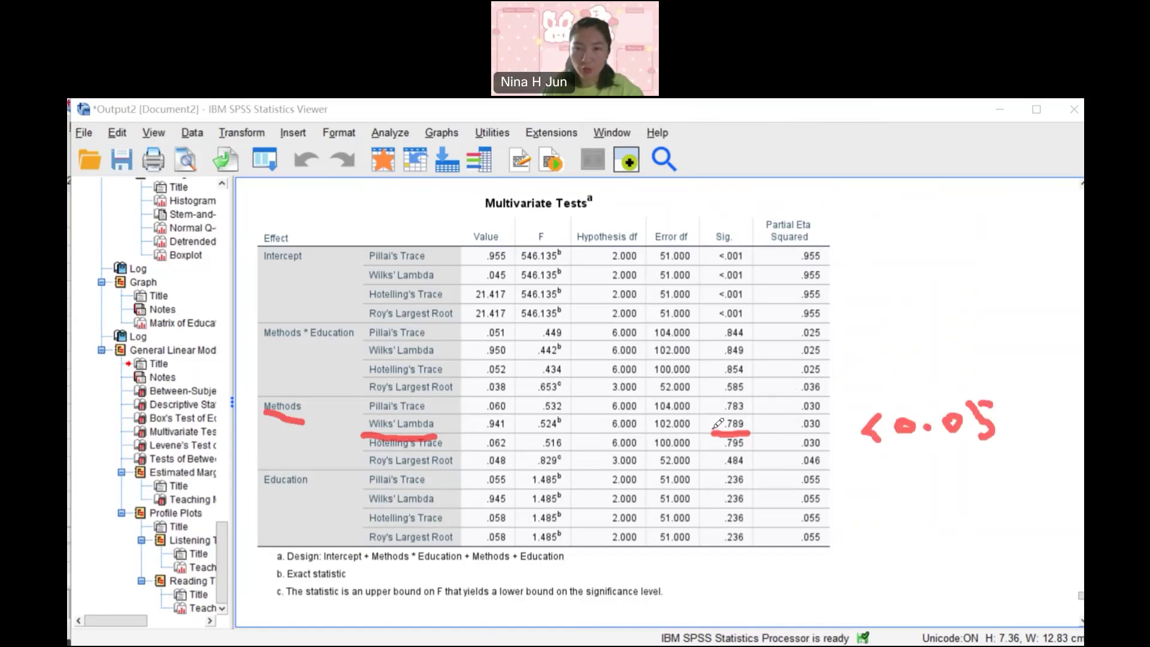
mouse_move(716, 424)
left_mouse_down()
mouse_move(755, 413)
mouse_move(741, 433)
mouse_move(723, 427)
left_mouse_up()
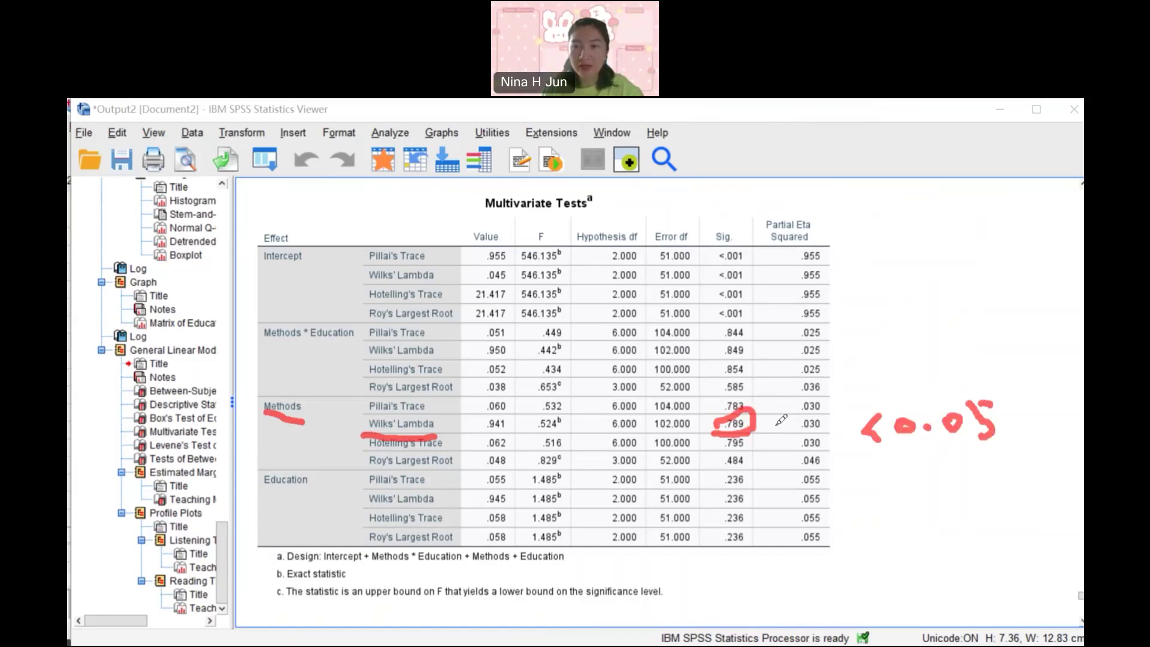
mouse_move(863, 462)
left_mouse_down()
mouse_move(870, 481)
mouse_move(859, 490)
left_mouse_up()
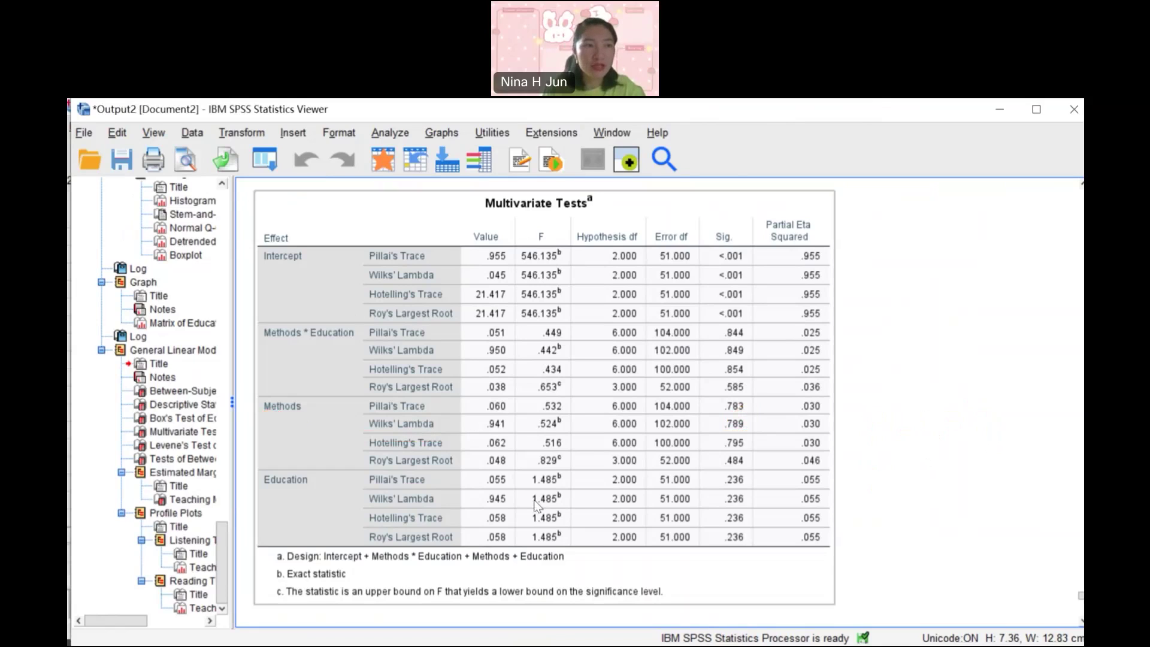
- Underline the Tests of Between-Subjects Effects title, the Methods * Education source and the Sig. values, and clear the annotations
scroll(570, 449, "down", 5)
scroll(638, 407, "down", 2)
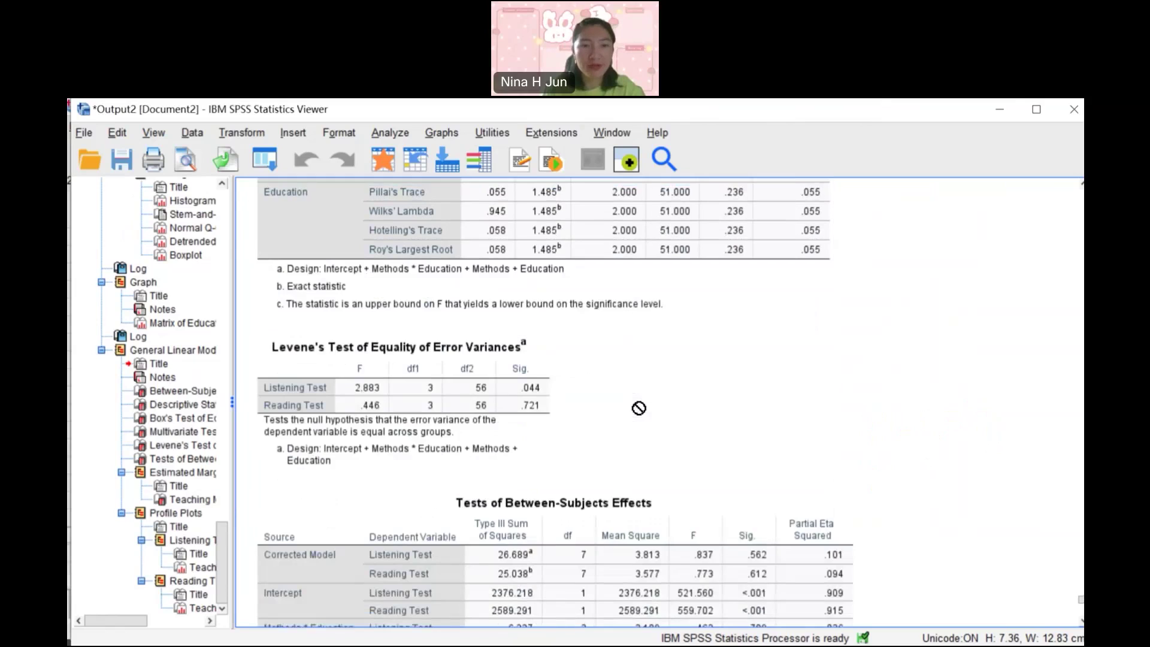
scroll(689, 429, "down", 3)
scroll(758, 430, "down", 3)
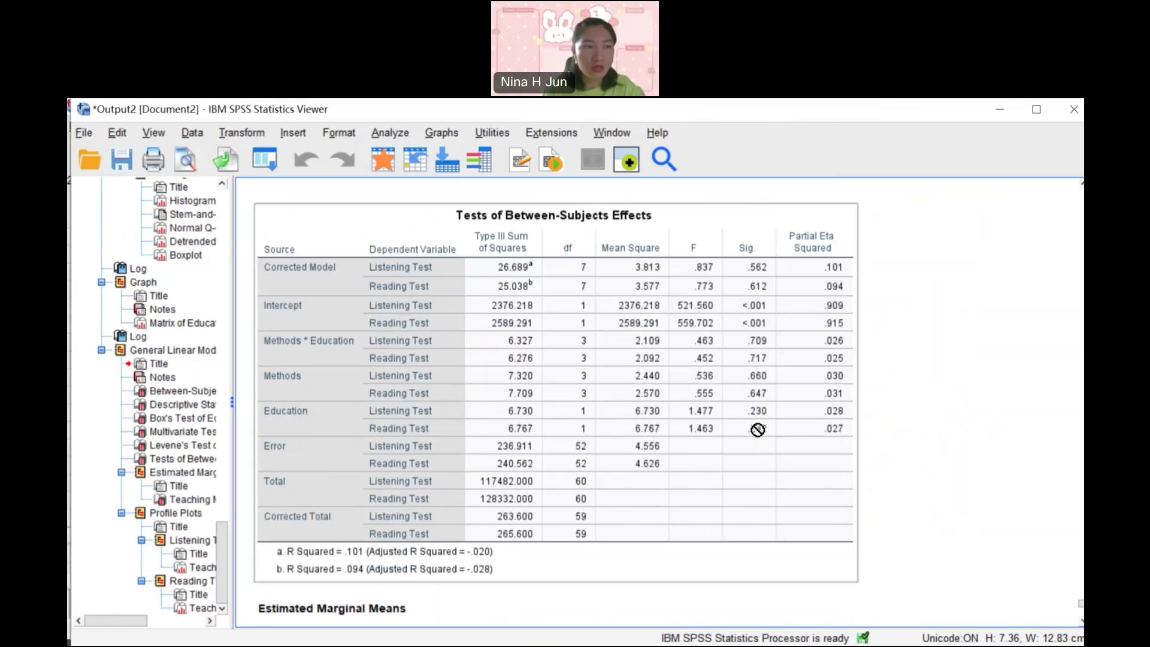
left_click(543, 189)
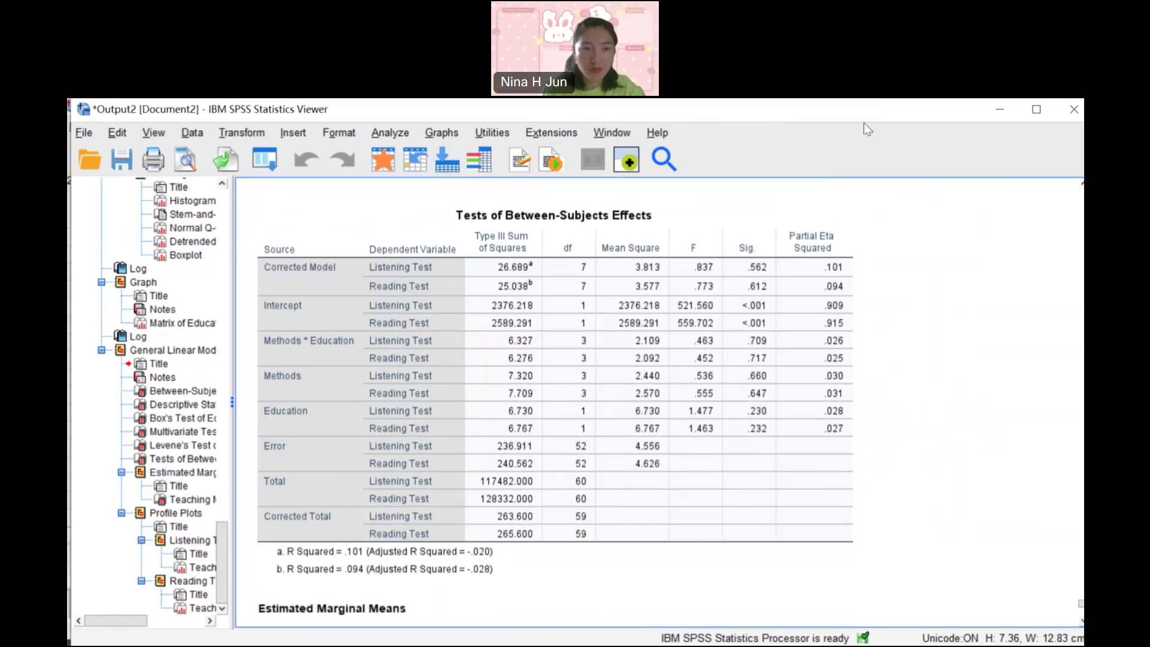
left_click_drag(260, 350, 348, 358)
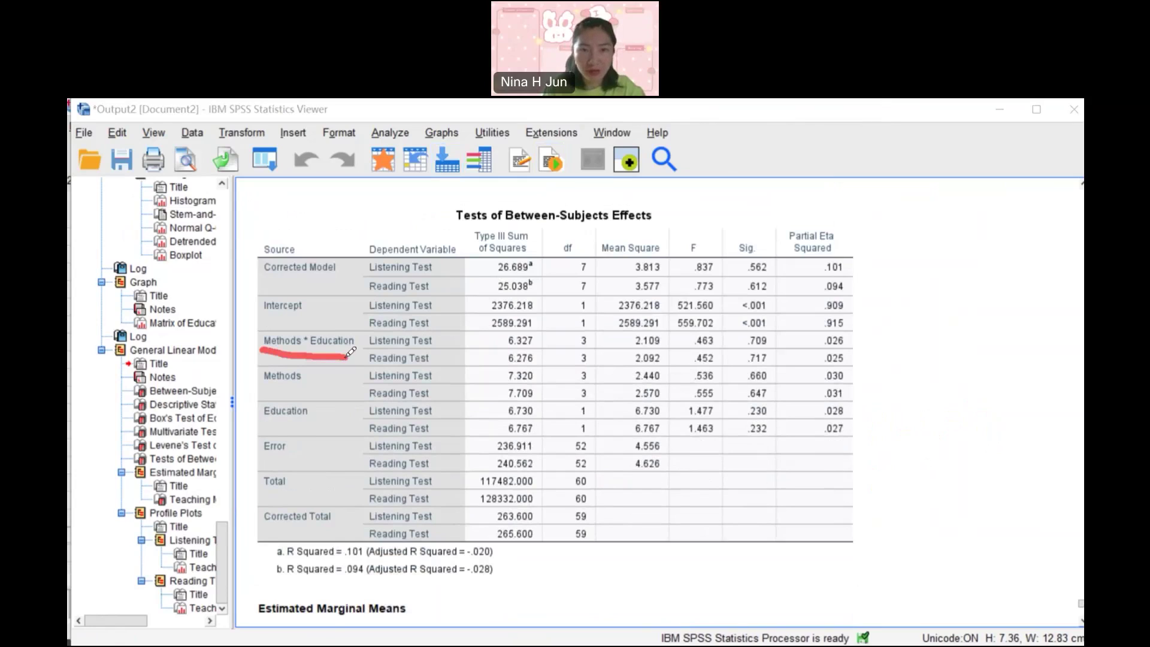
mouse_move(463, 214)
left_mouse_down()
mouse_move(564, 228)
mouse_move(654, 217)
left_mouse_up()
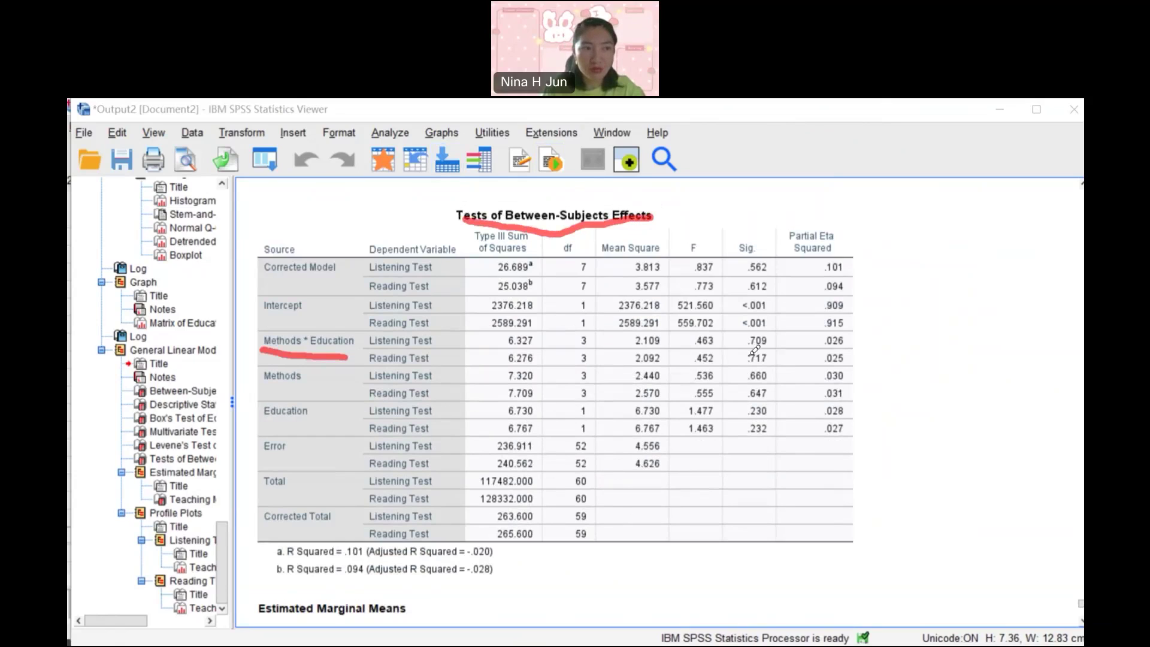
mouse_move(748, 368)
left_mouse_down()
mouse_move(767, 368)
mouse_move(759, 390)
mouse_move(773, 390)
left_mouse_up()
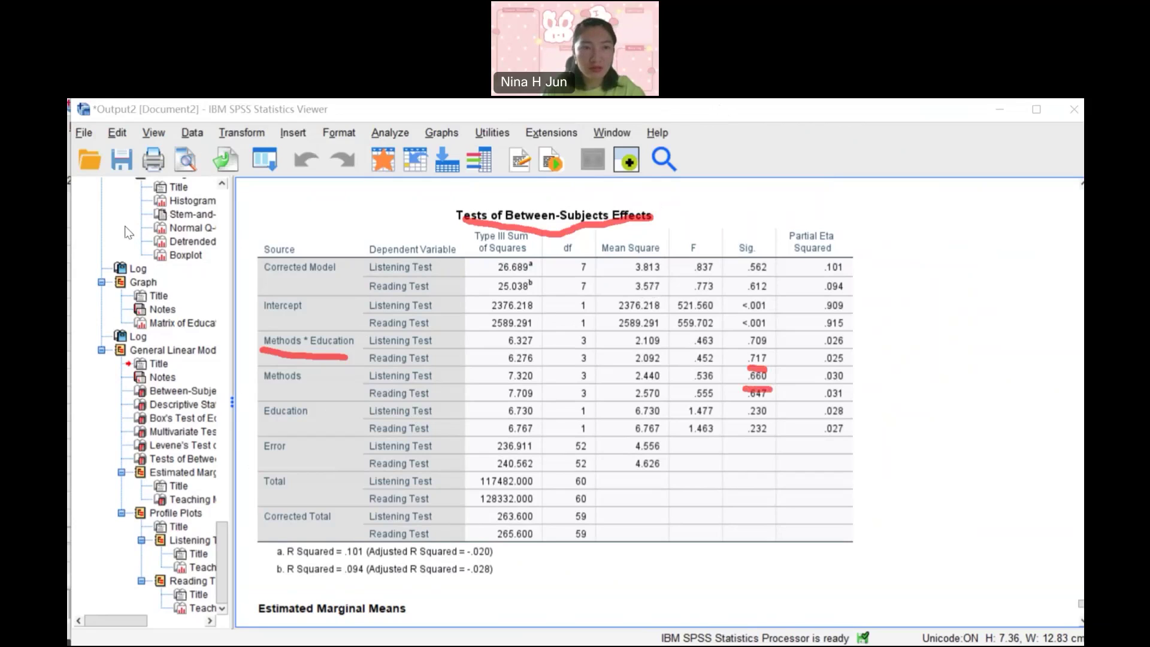
key("Escape")
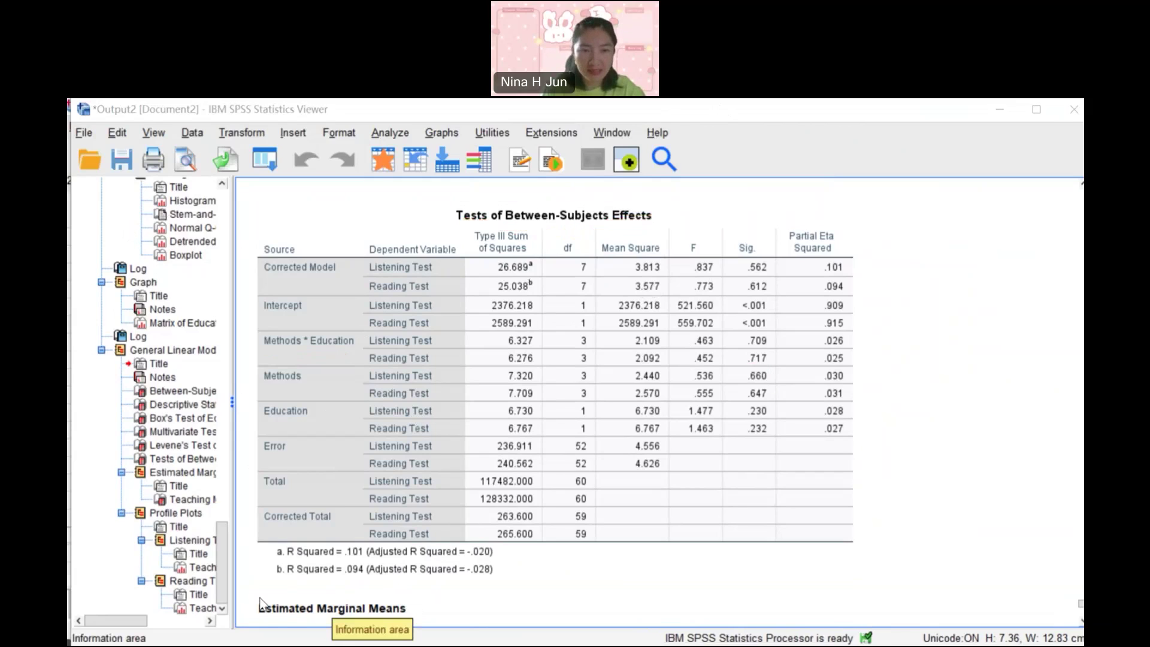
- Return to the Data Editor and rerun the multivariate general linear model with the model specification set to Full factorial
key("alt+Tab")
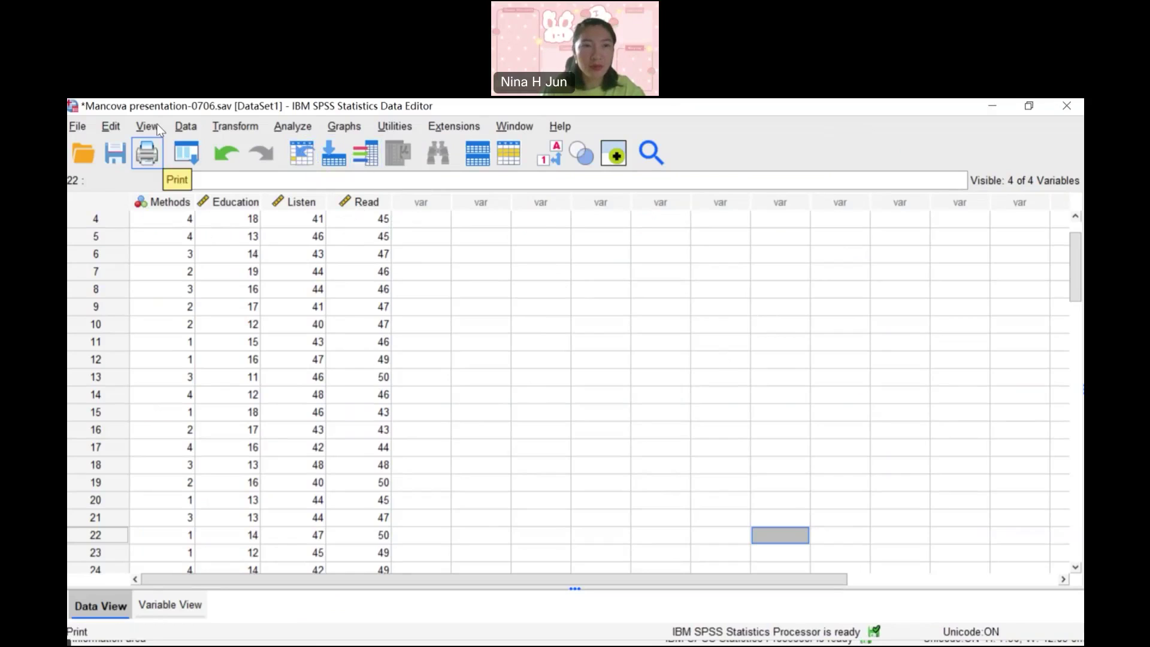
left_click(306, 127)
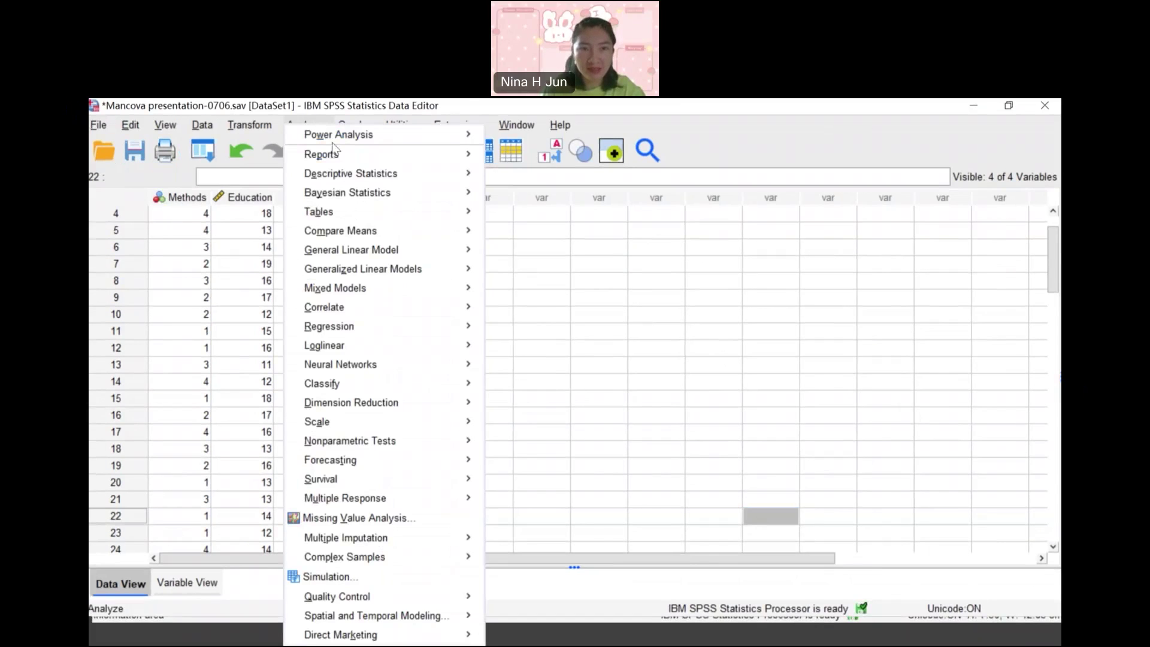
mouse_move(421, 252)
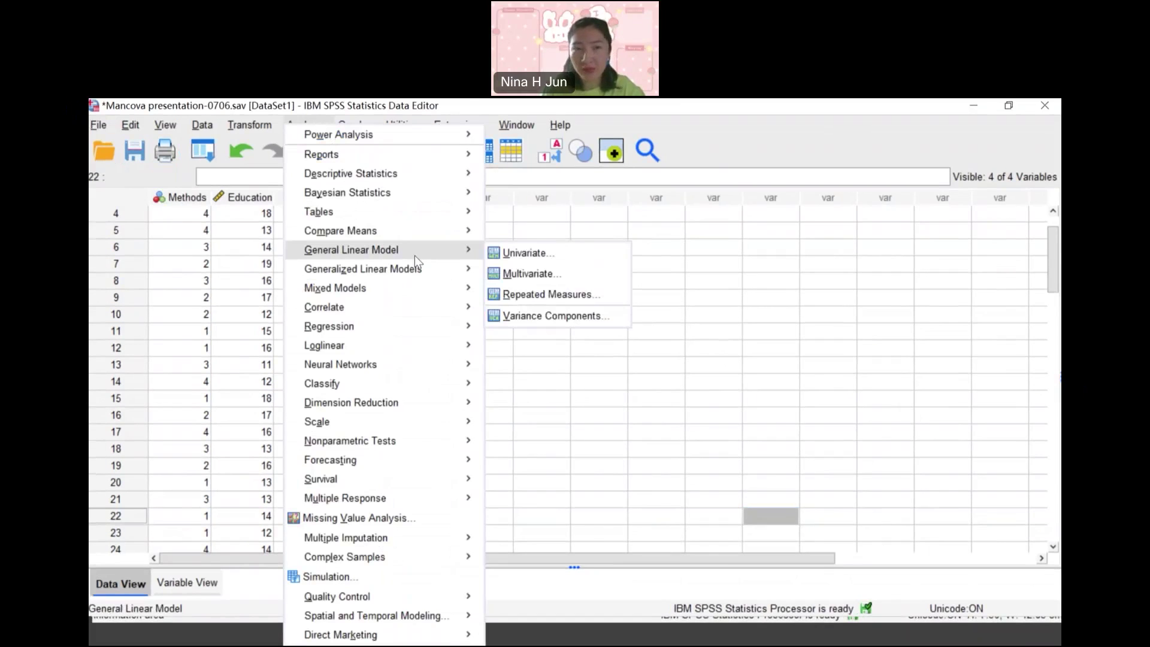
left_click(528, 274)
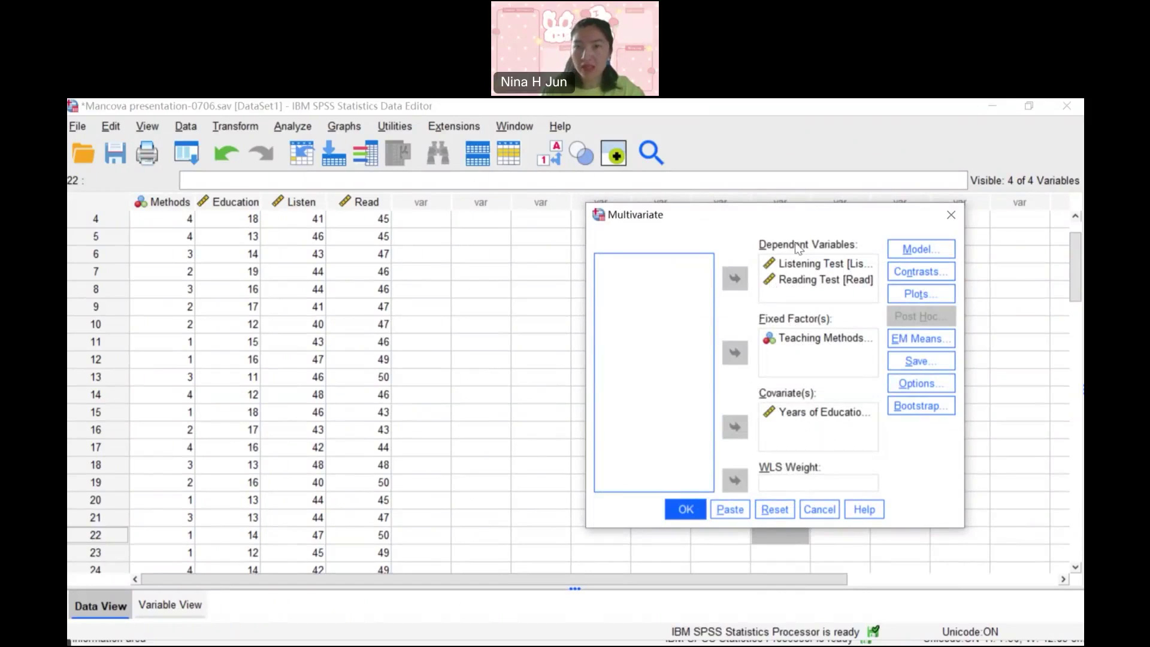
left_click(923, 249)
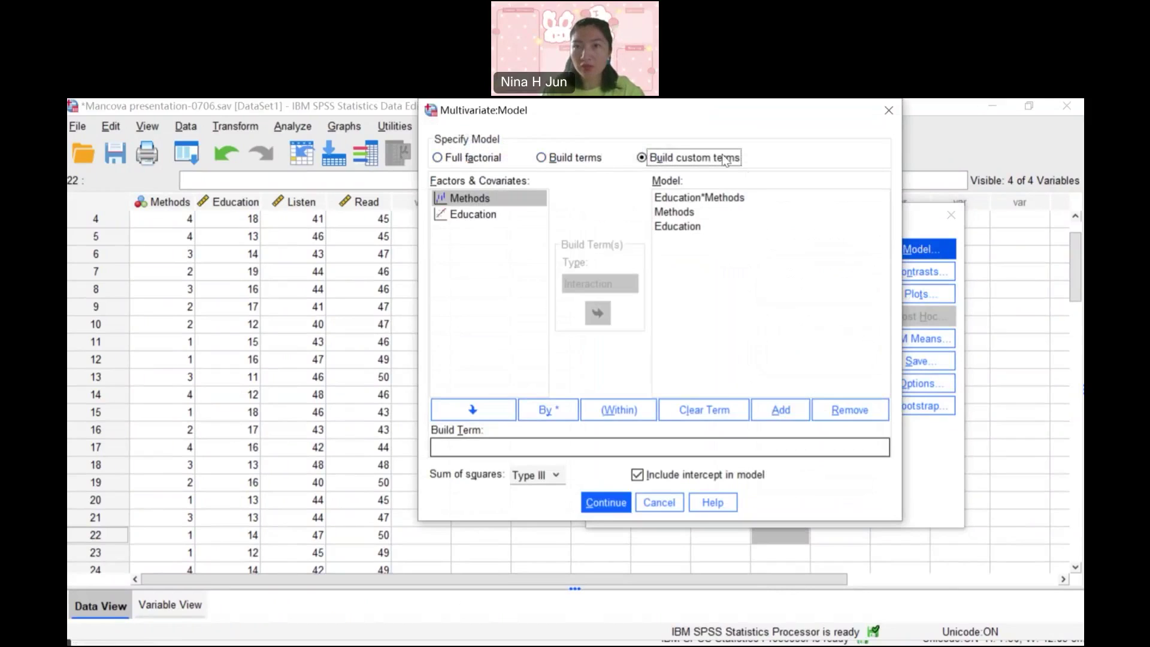
left_click(438, 158)
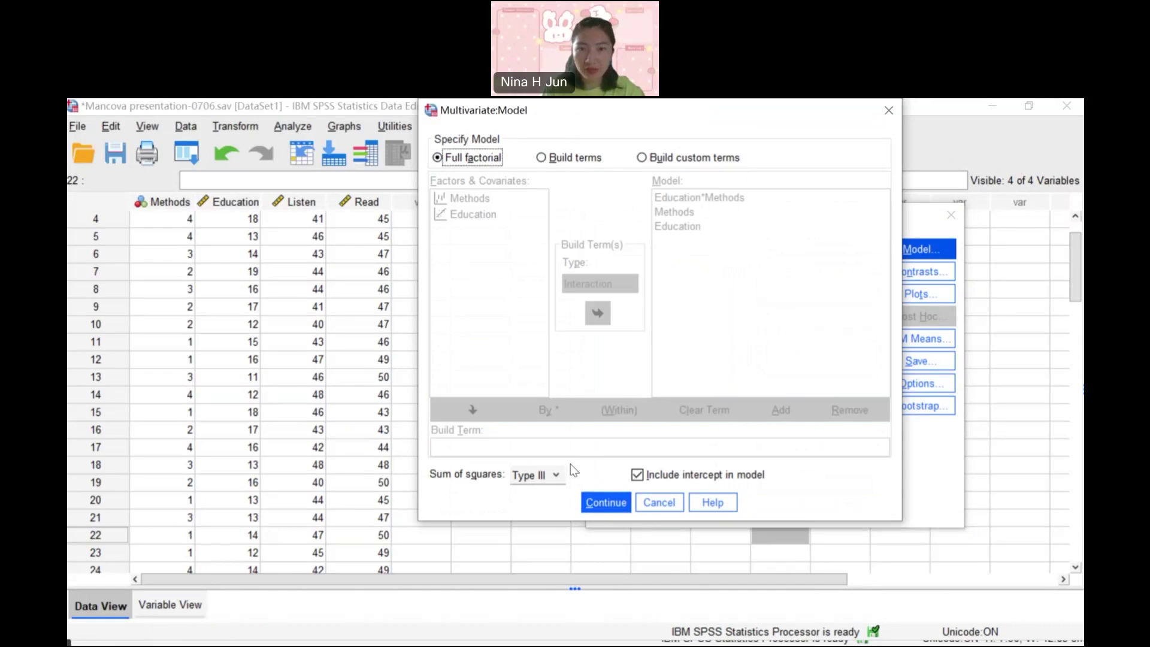
left_click(604, 506)
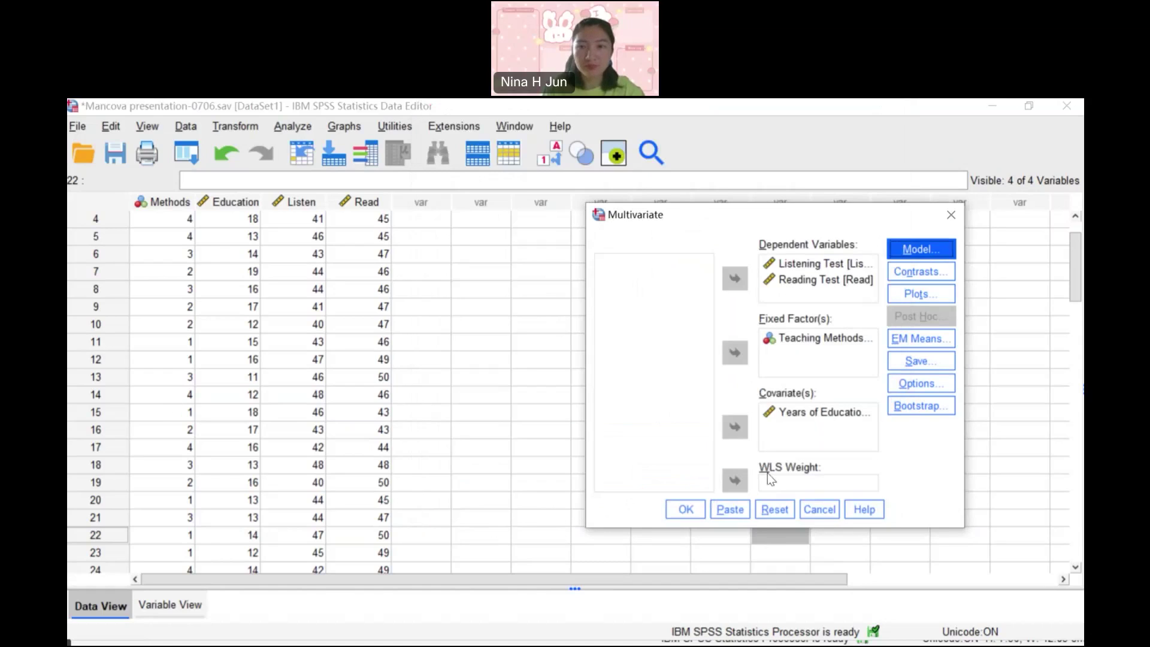
left_click(686, 509)
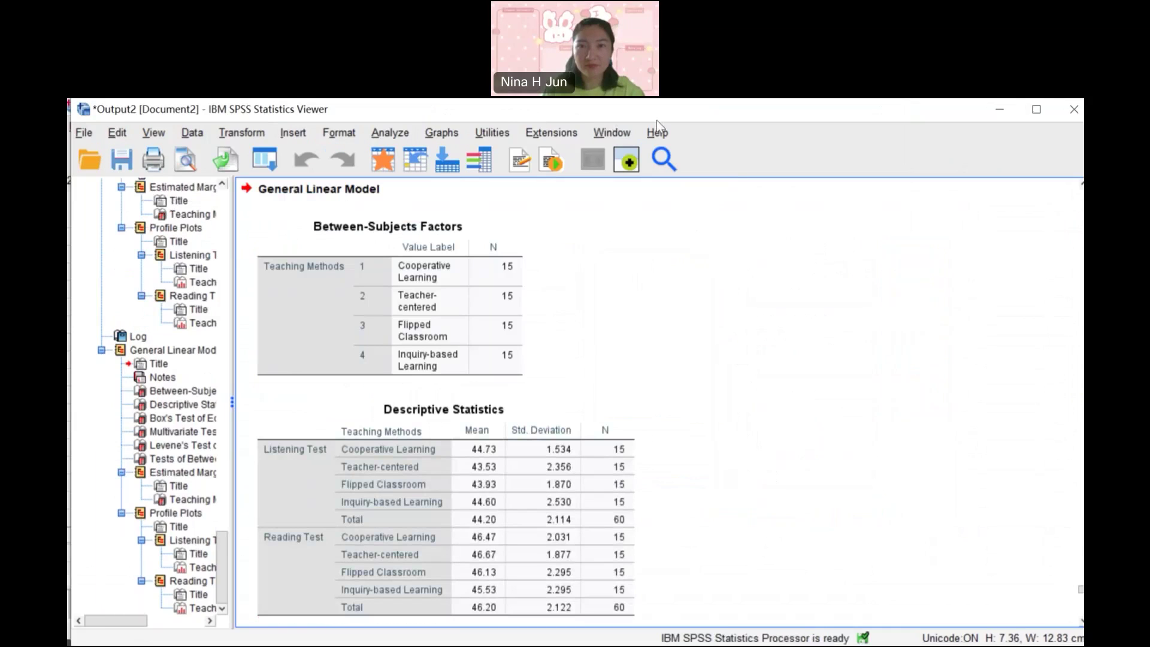
- Examine the new output from the Descriptive Statistics means and standard deviations through Box's Test to the Multivariate Tests table
scroll(638, 288, "down", 1)
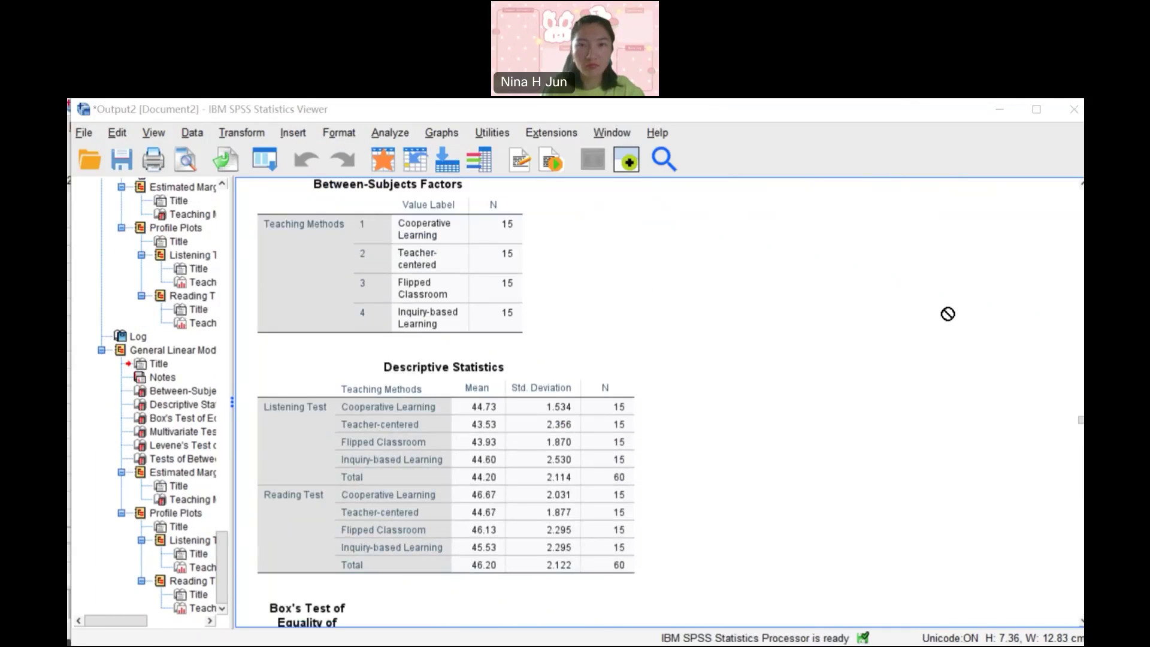
left_click(483, 459)
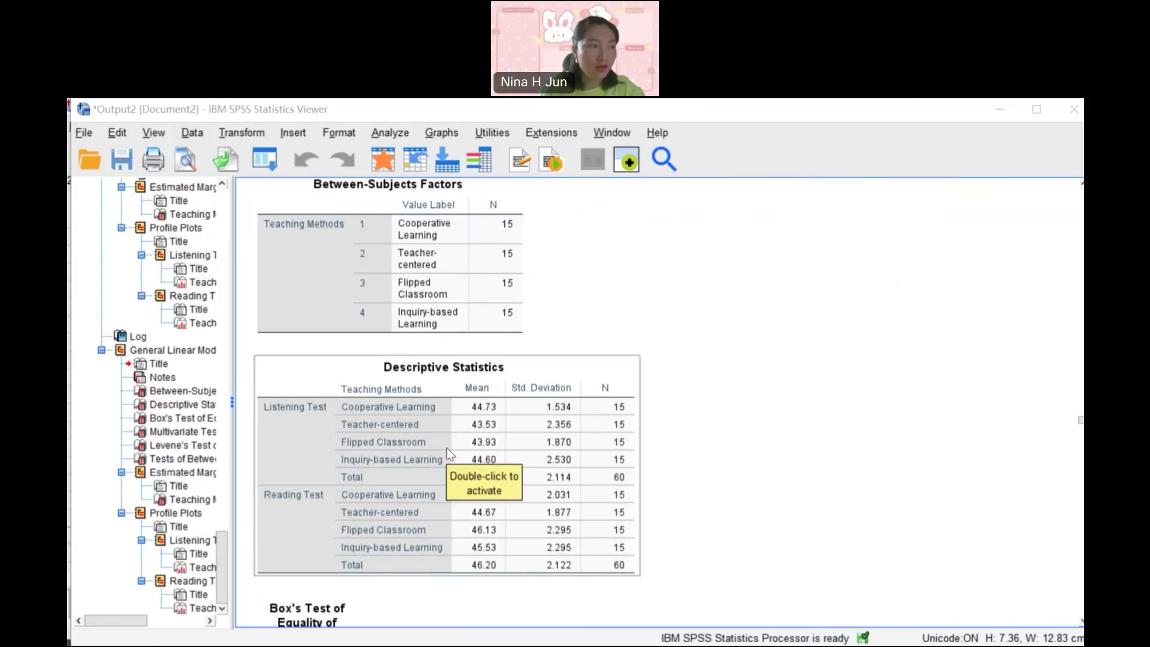
left_click(736, 497)
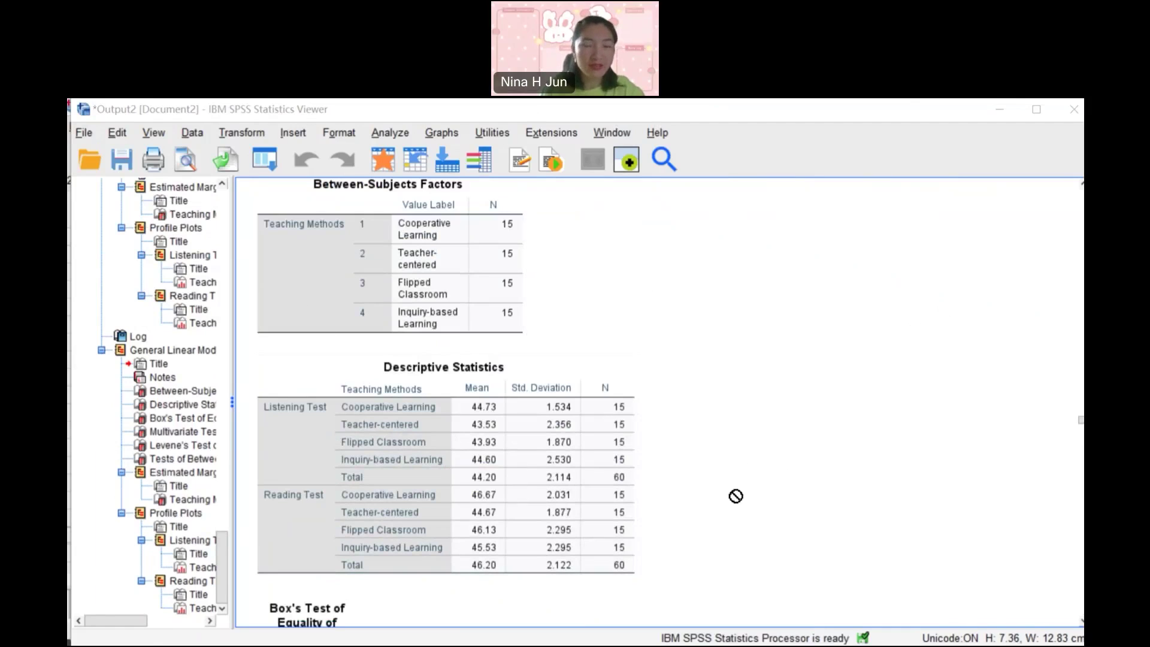
left_click(575, 442)
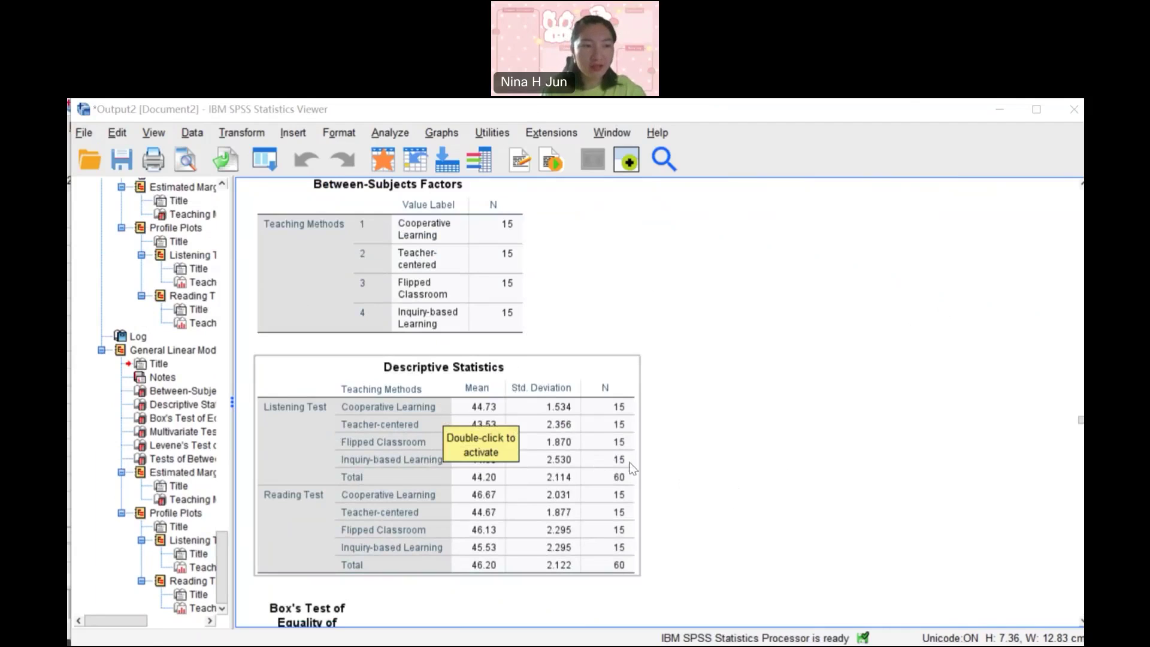
left_click_drag(496, 431, 584, 461)
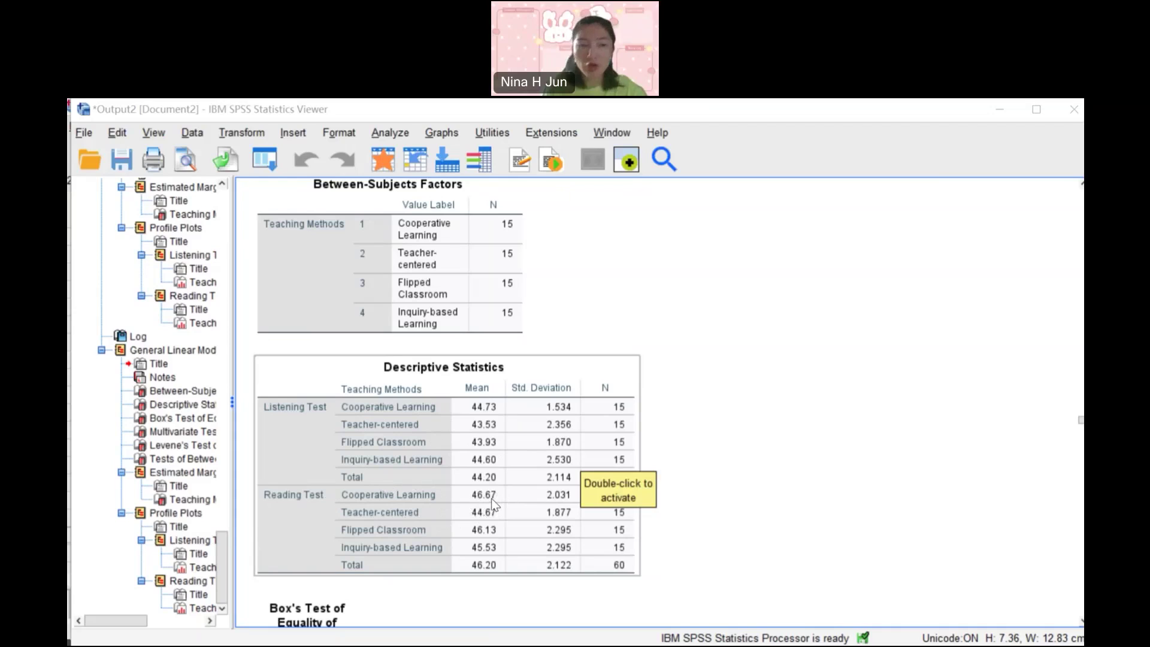
left_click(822, 480)
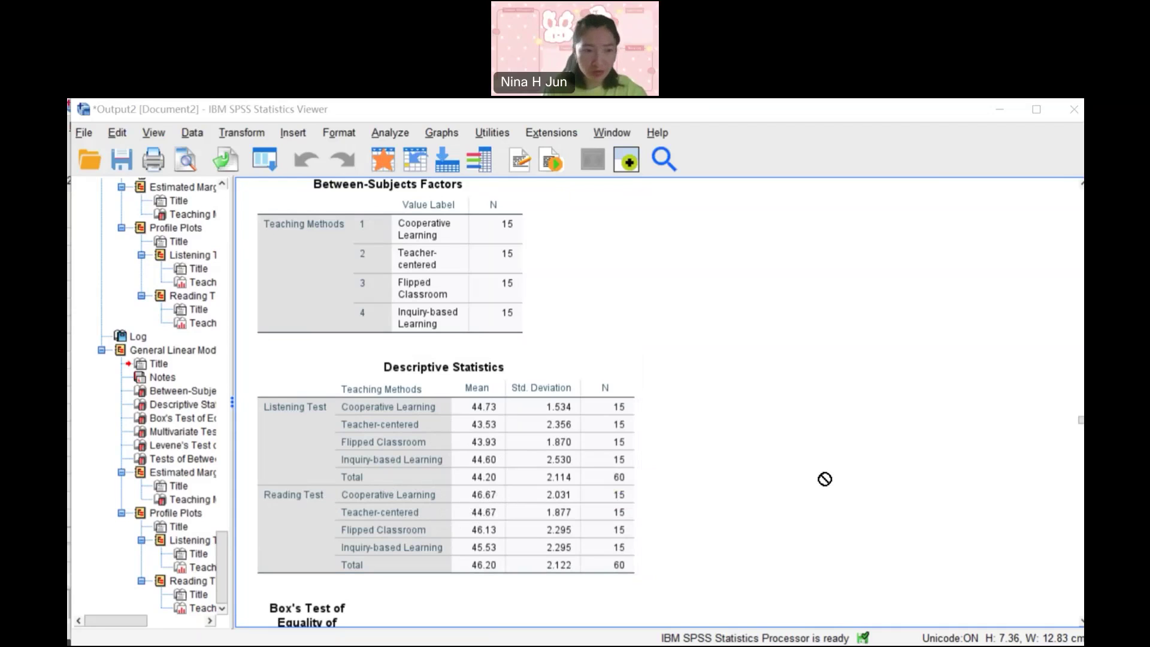
scroll(821, 477, "down", 3)
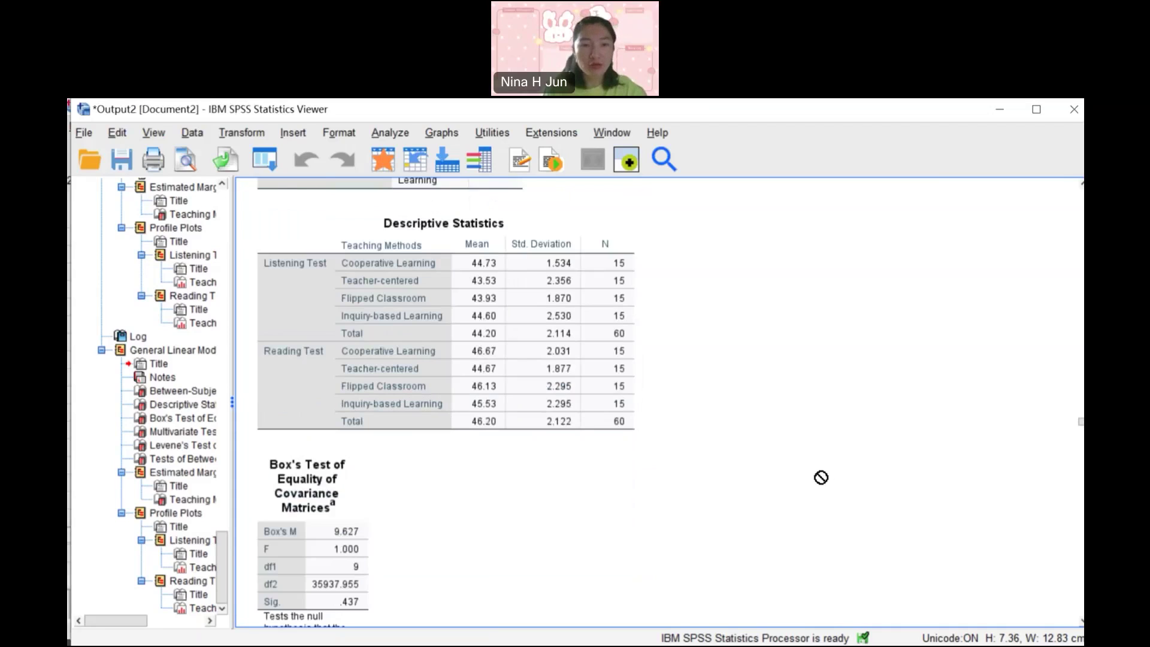
scroll(821, 478, "down", 1)
scroll(821, 478, "down", 5)
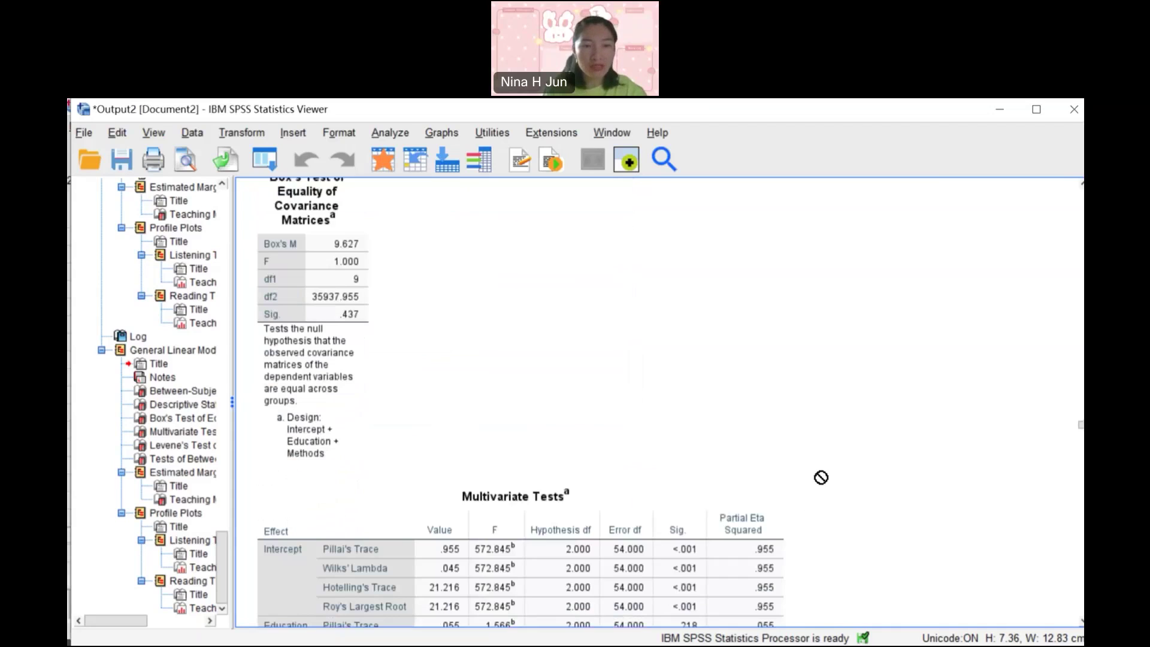
scroll(822, 478, "down", 2)
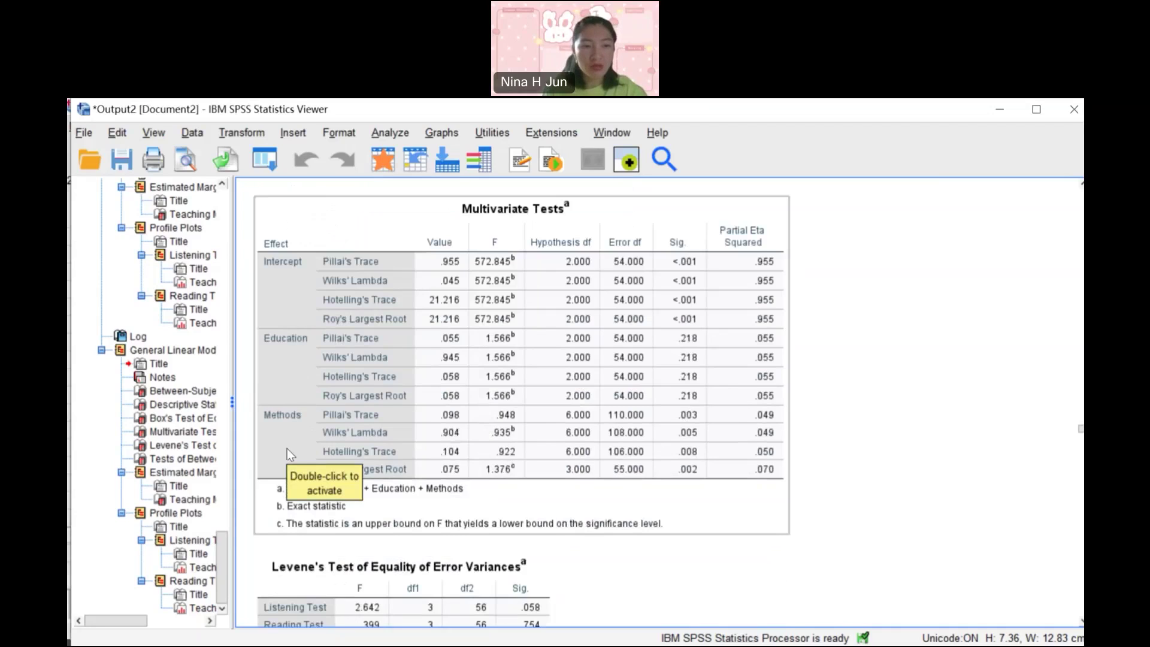
- Underline the Methods effect and its Wilks' Lambda row and circle Education in the Multivariate Tests table
left_click_drag(277, 452, 807, 128)
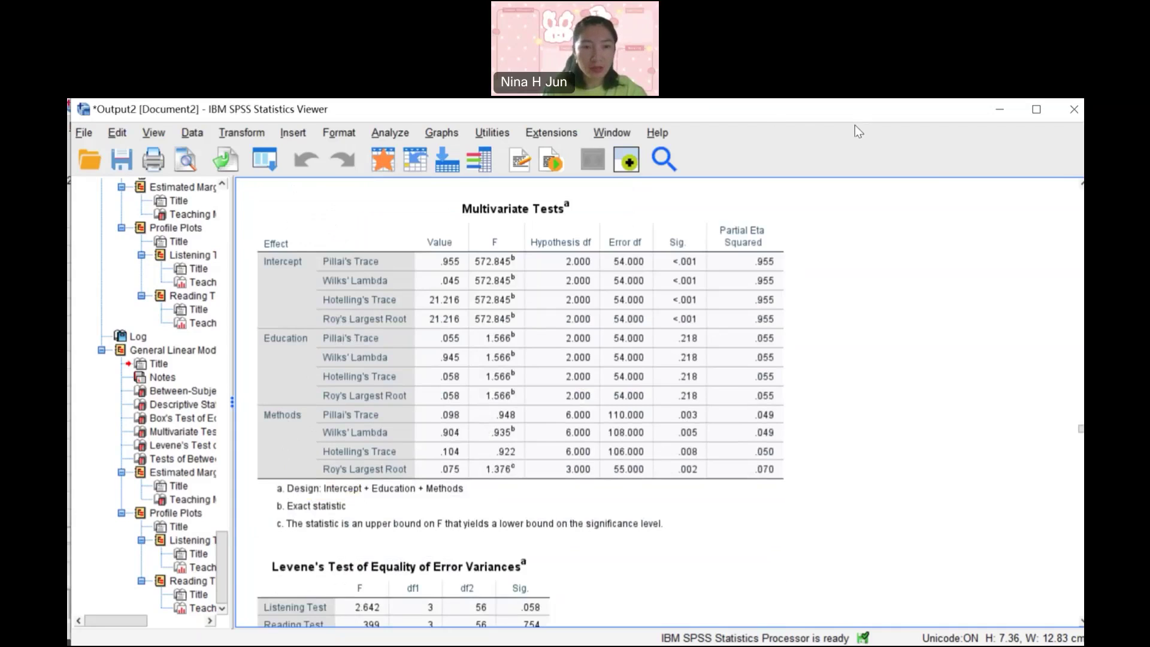
left_click_drag(263, 426, 297, 425)
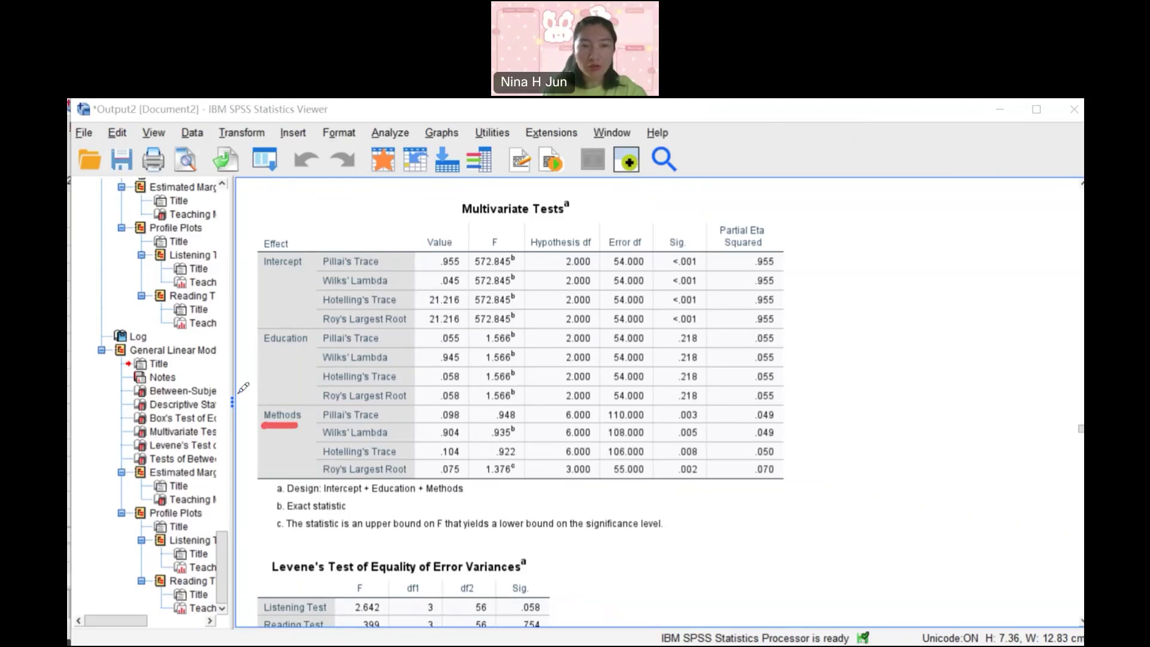
mouse_move(276, 330)
left_mouse_down()
mouse_move(277, 346)
mouse_move(303, 328)
mouse_move(273, 330)
left_mouse_up()
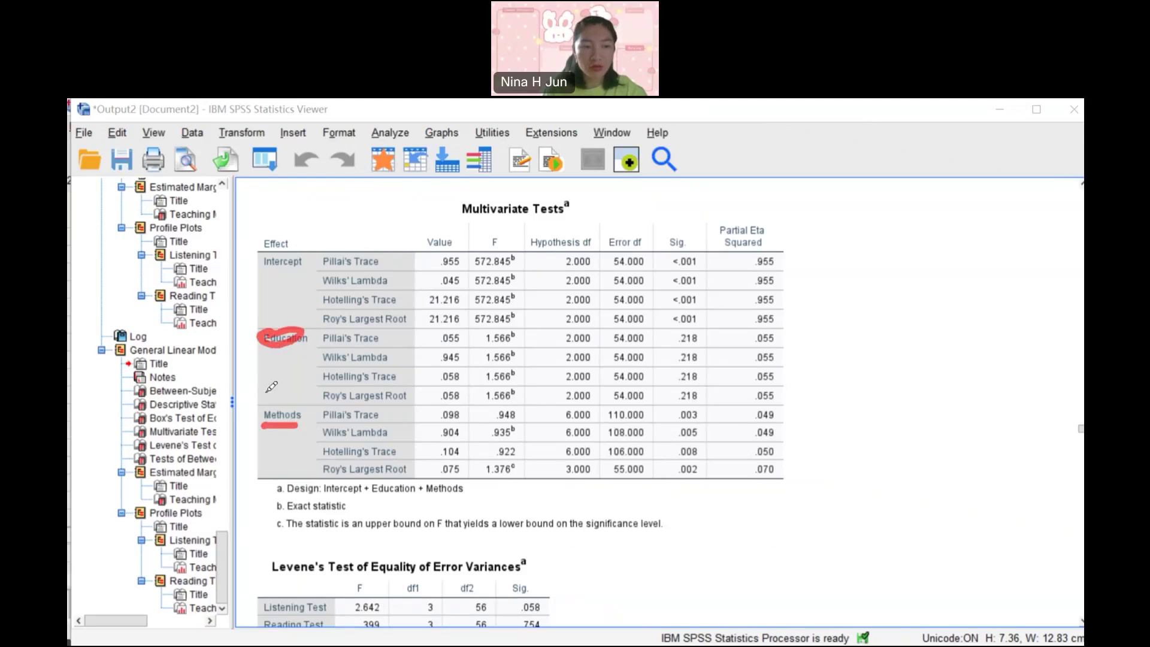
left_click_drag(322, 442, 390, 440)
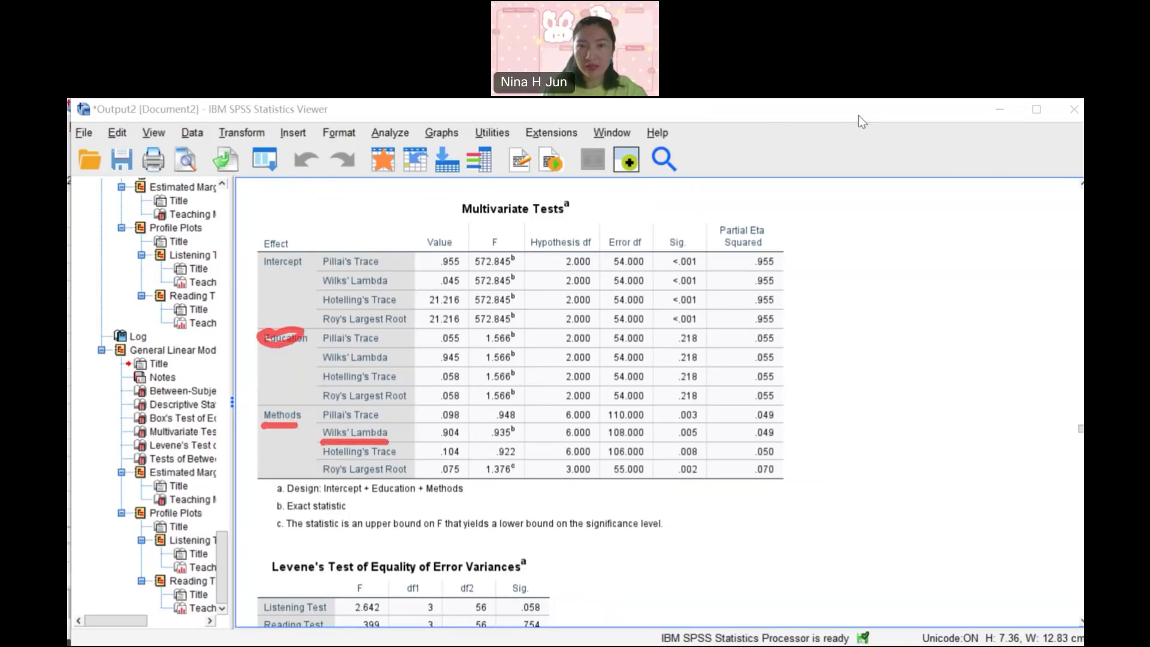
- Go back to Box's Test of Equality of Covariance Matrices, circle its Sig. value and clear the annotations
scroll(535, 362, "up", 6)
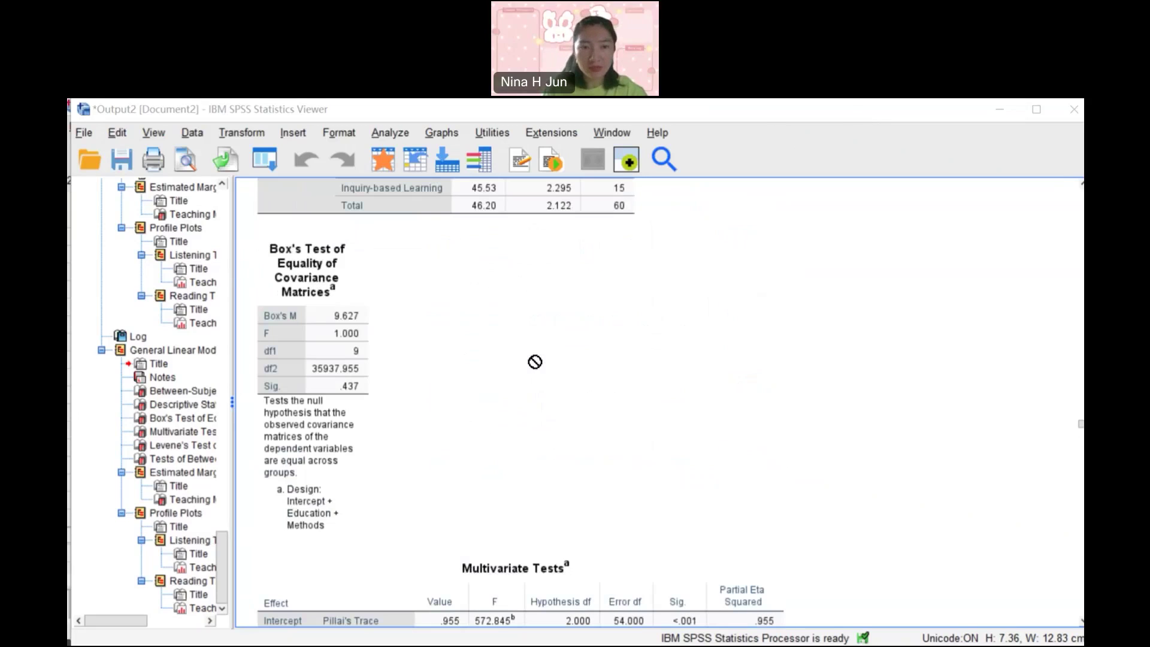
left_click(585, 197)
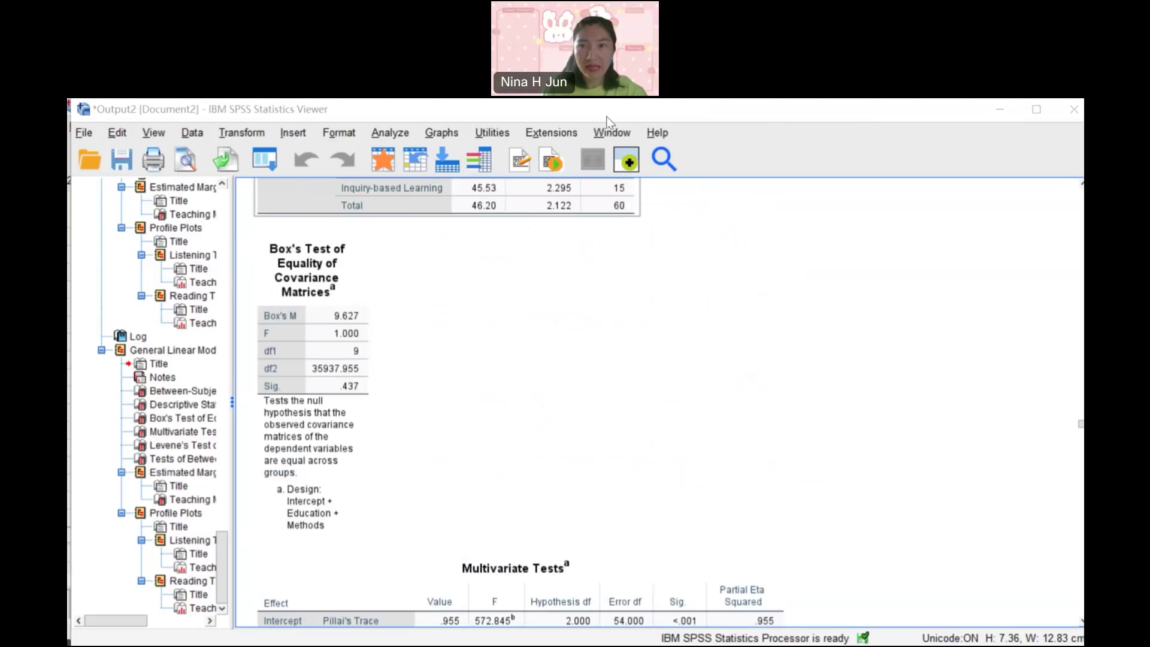
mouse_move(351, 380)
left_mouse_down()
mouse_move(364, 393)
mouse_move(338, 376)
left_mouse_up()
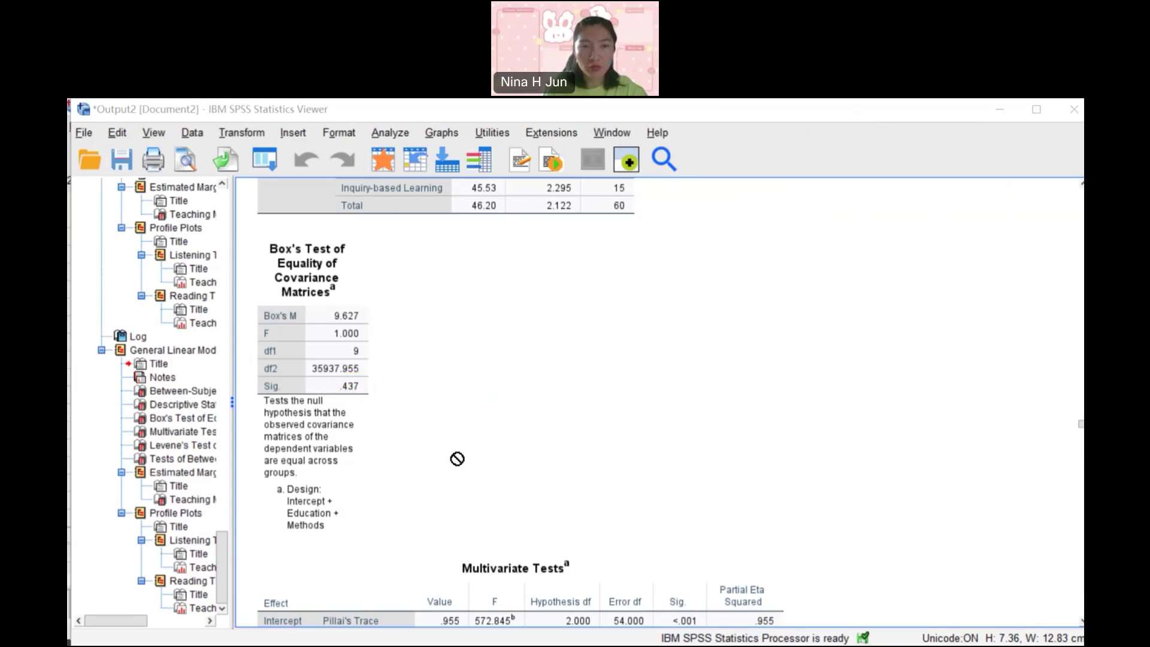
- Underline Methods and its Wilks' Lambda in the Multivariate Tests table and circle the Sig. value of that row
scroll(424, 433, "down", 3)
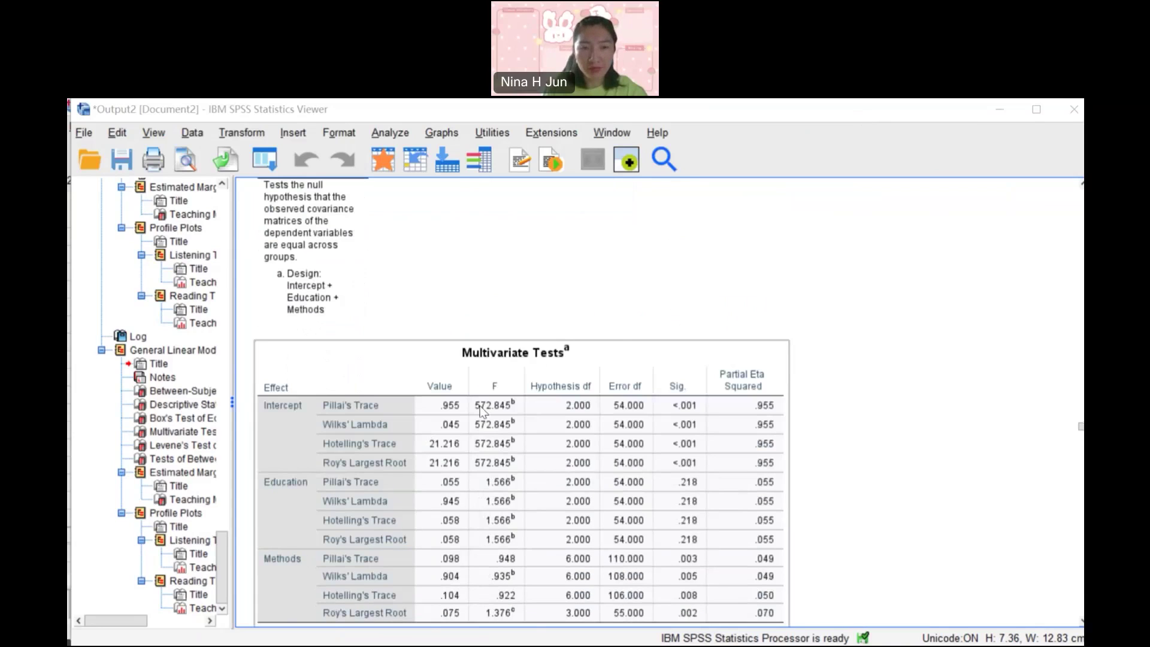
scroll(425, 433, "down", 2)
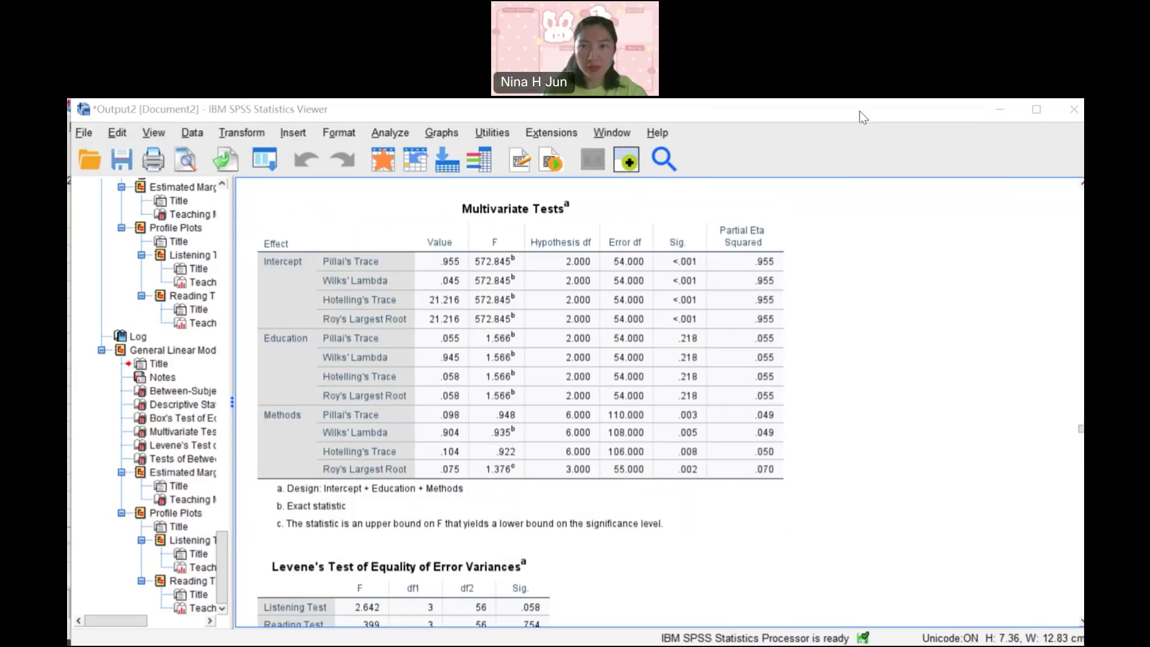
left_click_drag(264, 425, 391, 441)
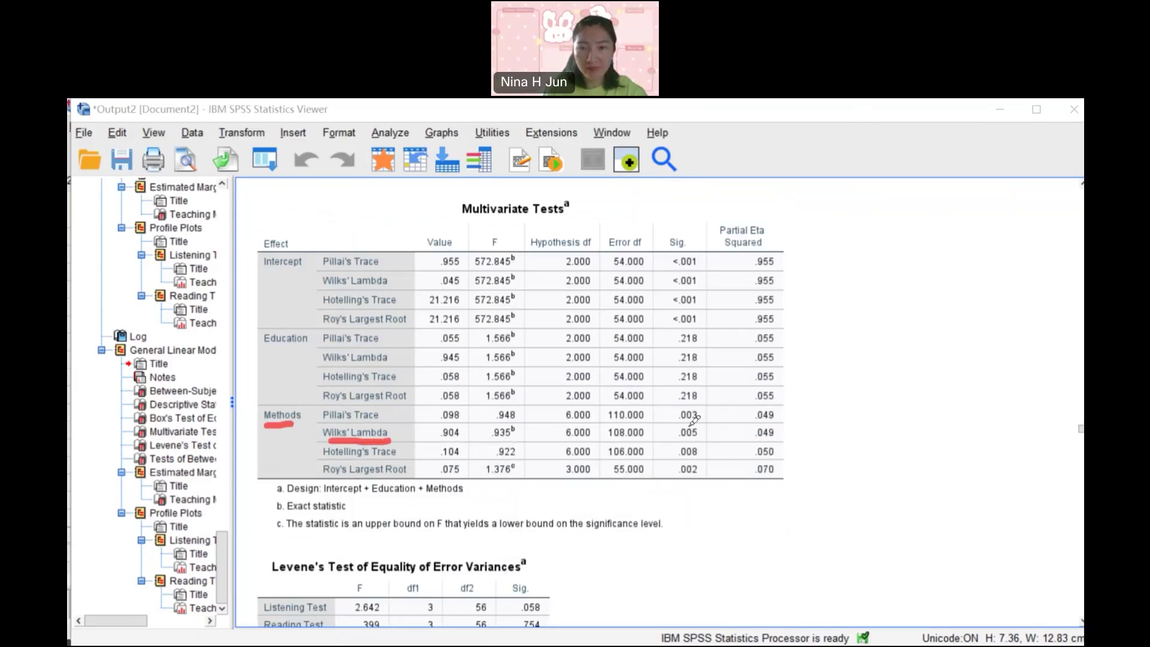
mouse_move(688, 423)
left_mouse_down()
mouse_move(670, 440)
mouse_move(698, 445)
mouse_move(711, 427)
mouse_move(699, 421)
left_mouse_up()
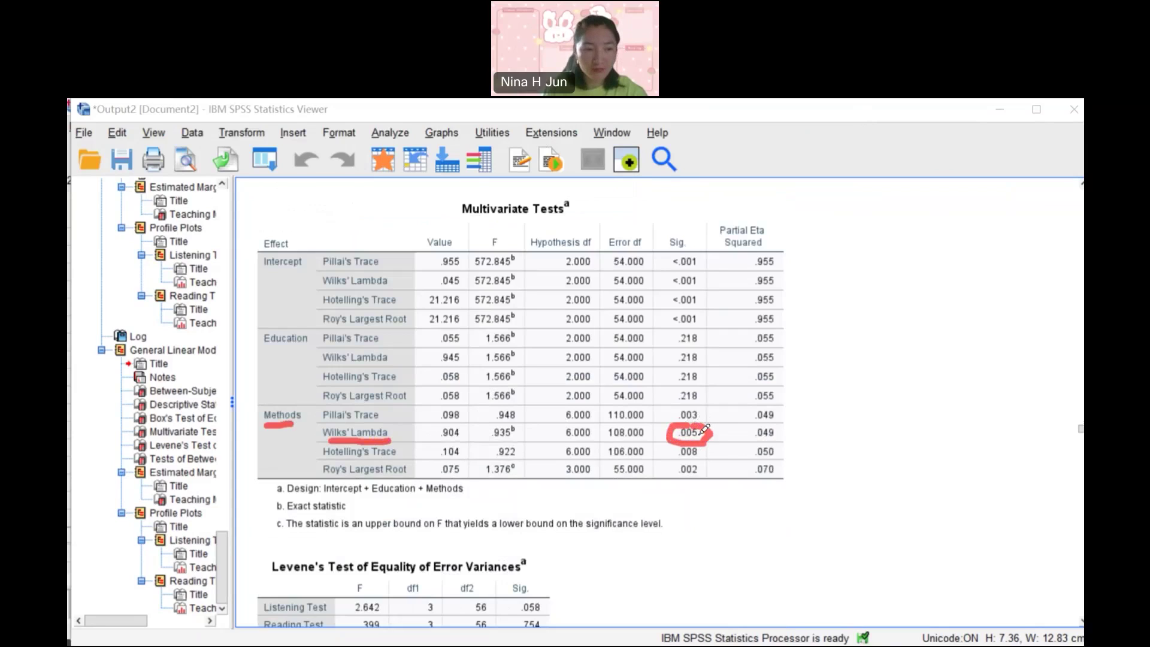